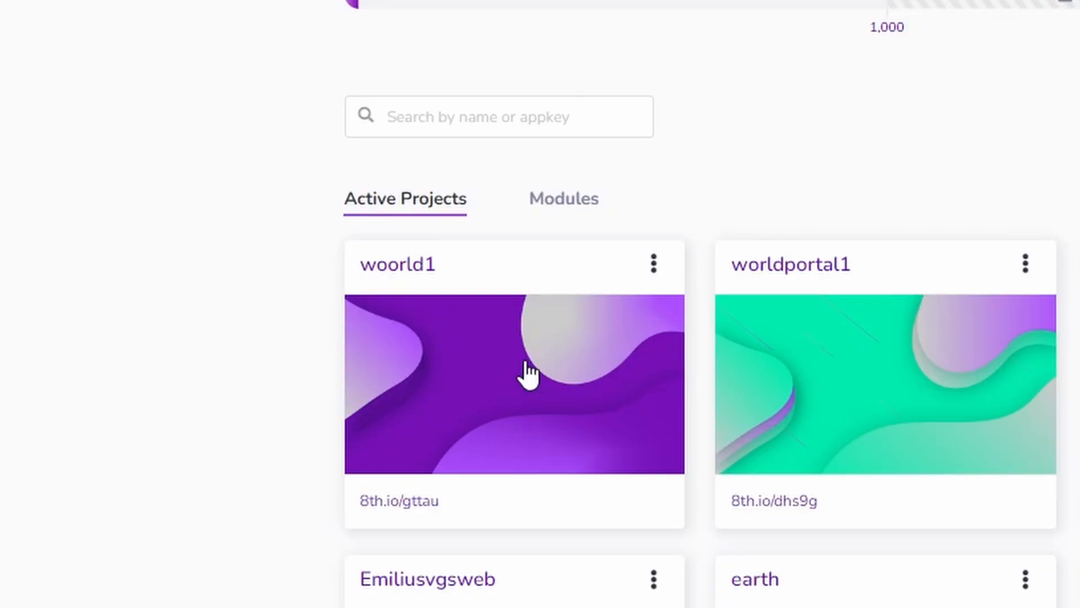
Open the woorld1 project in the code editor and review the renderer meta tag in head.html.
left_click(527, 366)
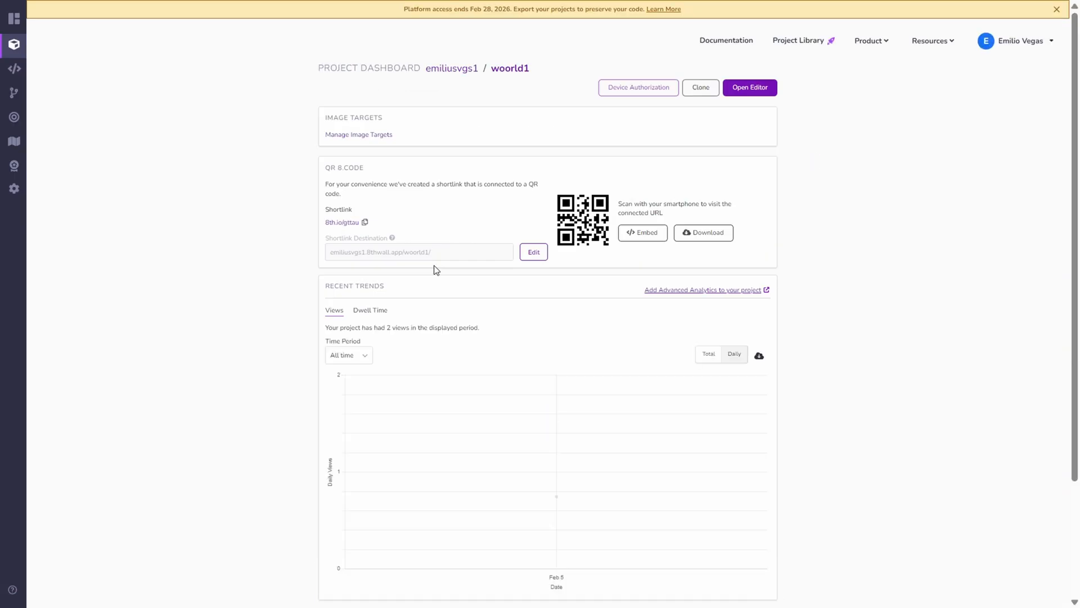
left_click(759, 90)
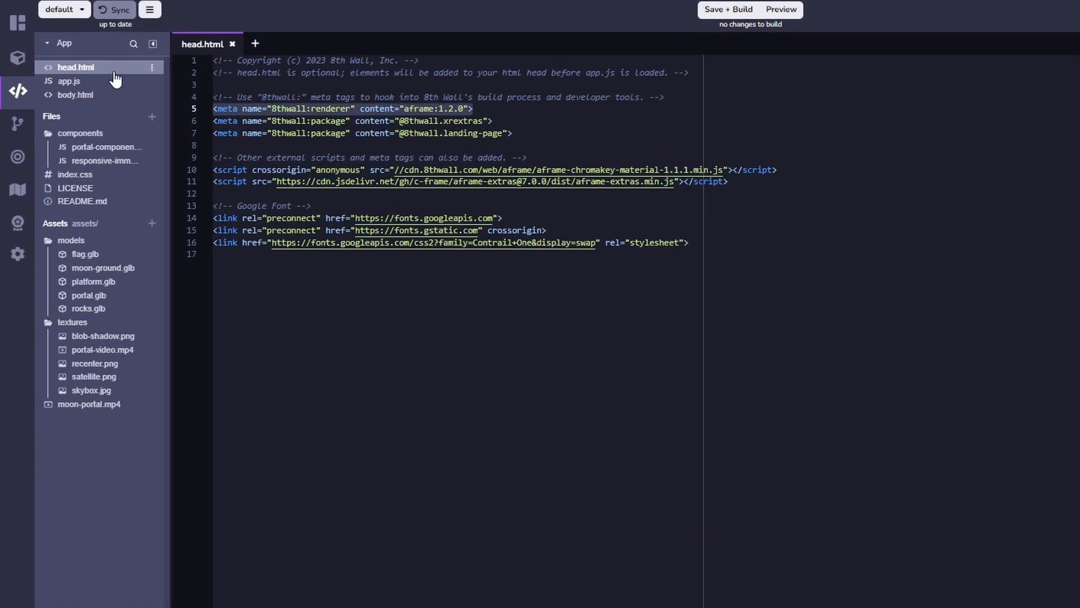
left_click(535, 110)
left_click_drag(567, 101, 498, 108)
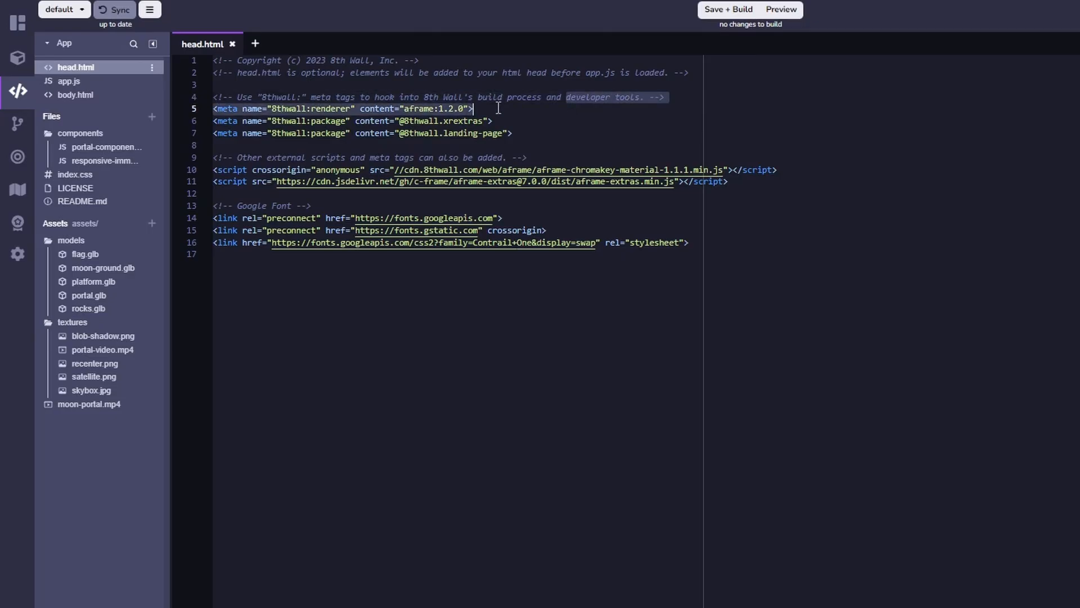
left_click(505, 108)
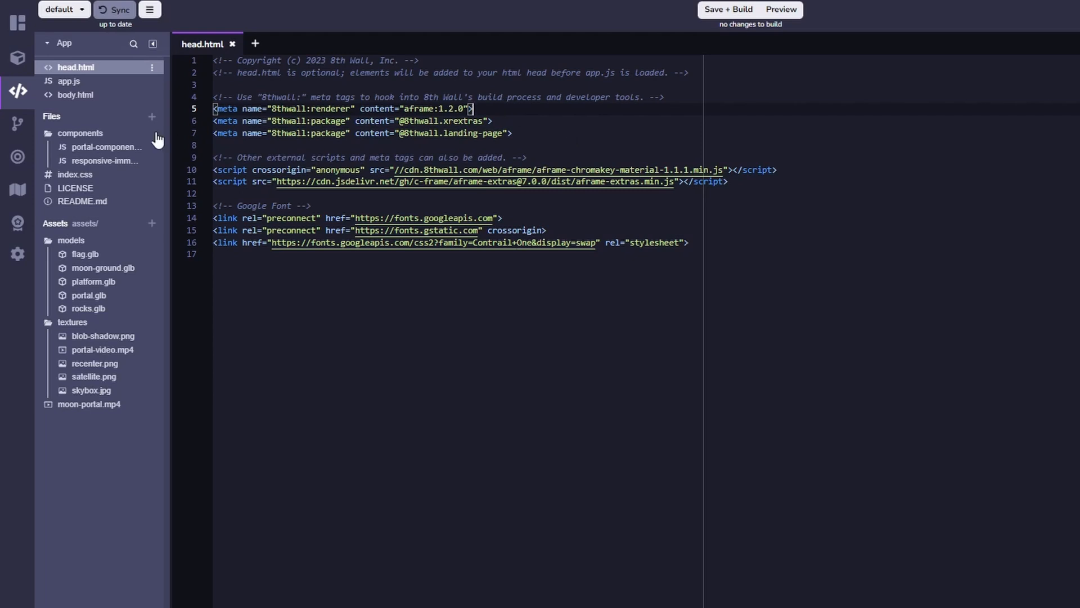
Open app.js and examine its imports and A-Frame component registrations.
left_click(73, 84)
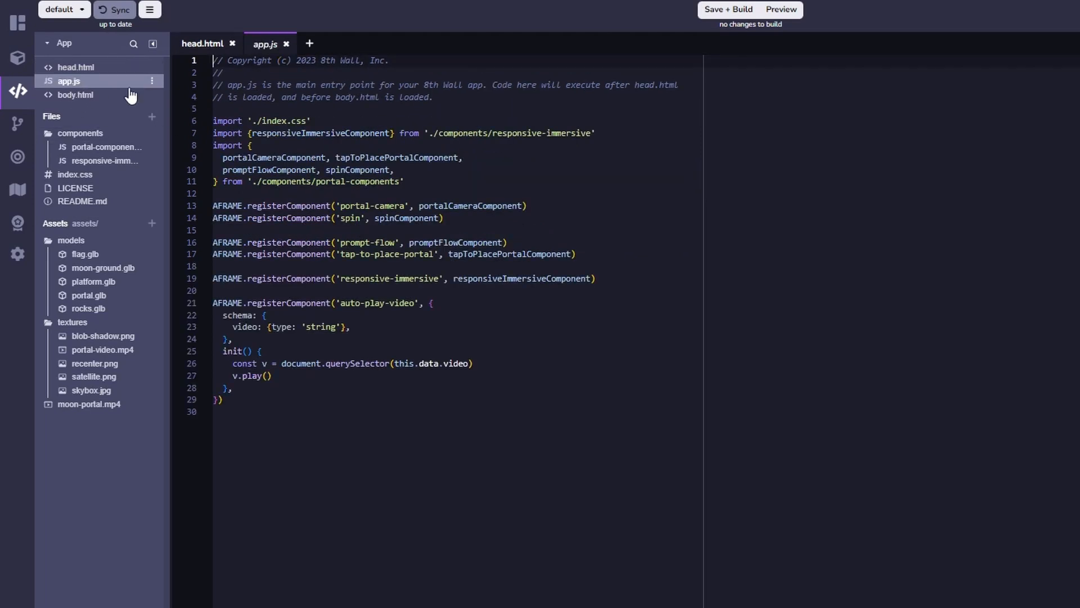
left_click(659, 217)
left_click(447, 125)
Open body.html and examine the scene markup, including the model asset entries, hider walls, lights and portal entities.
left_click(73, 95)
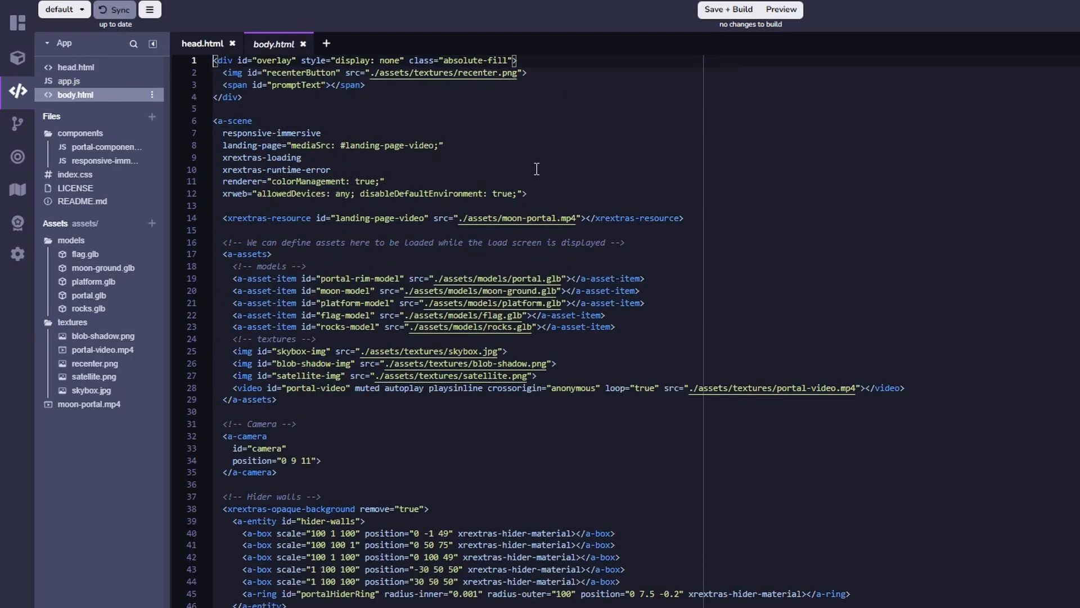
scroll(537, 168, "down", 3)
scroll(589, 203, "up", 3)
left_click(687, 280)
left_click(670, 294)
left_click(669, 303)
scroll(671, 302, "down", 3)
scroll(673, 302, "down", 6)
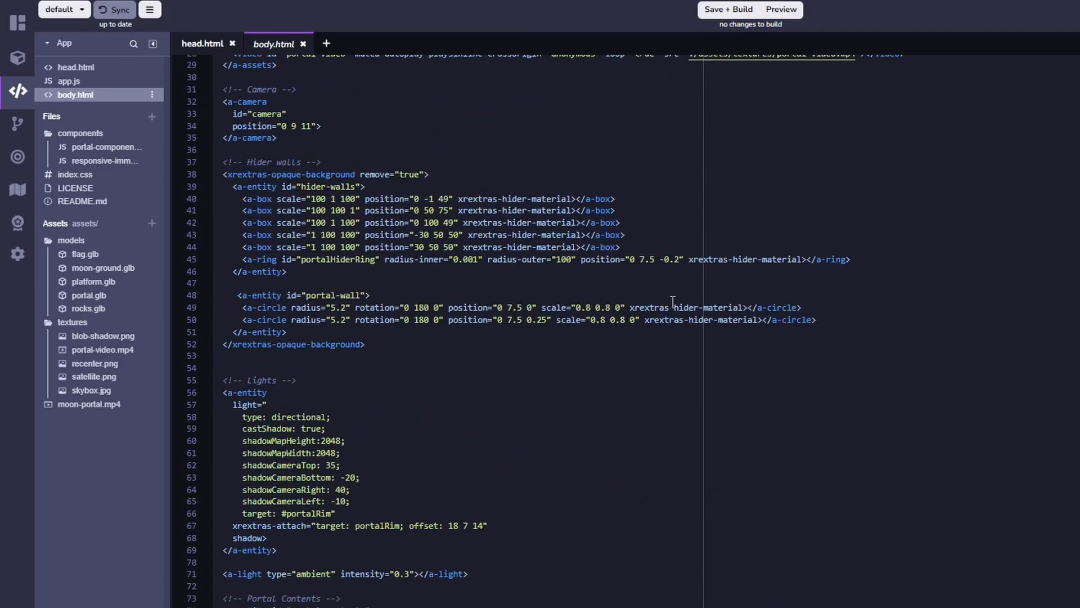
scroll(673, 302, "down", 20)
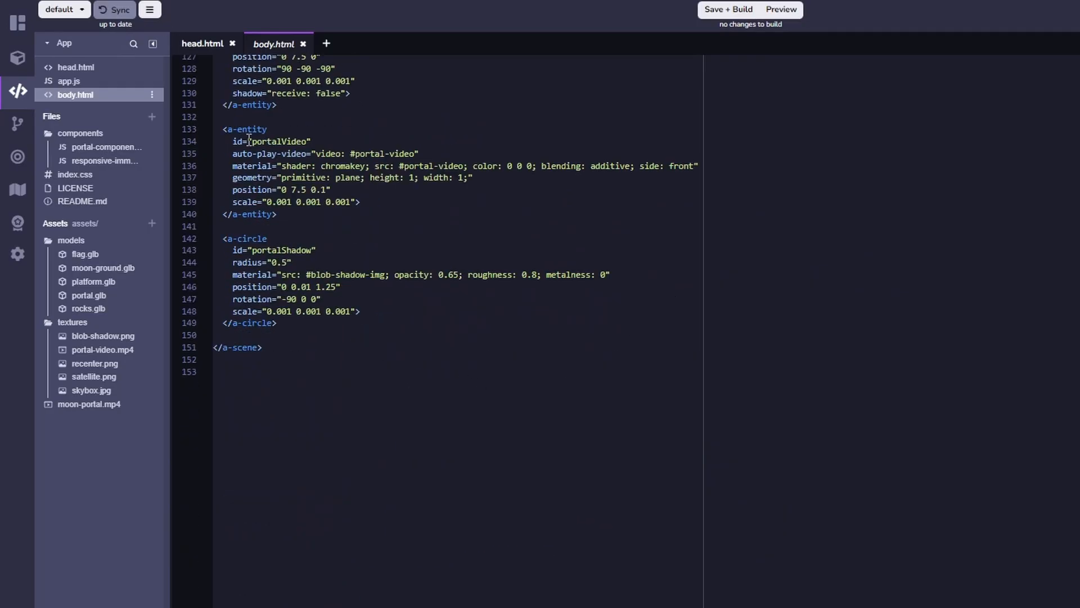
scroll(479, 156, "up", 20)
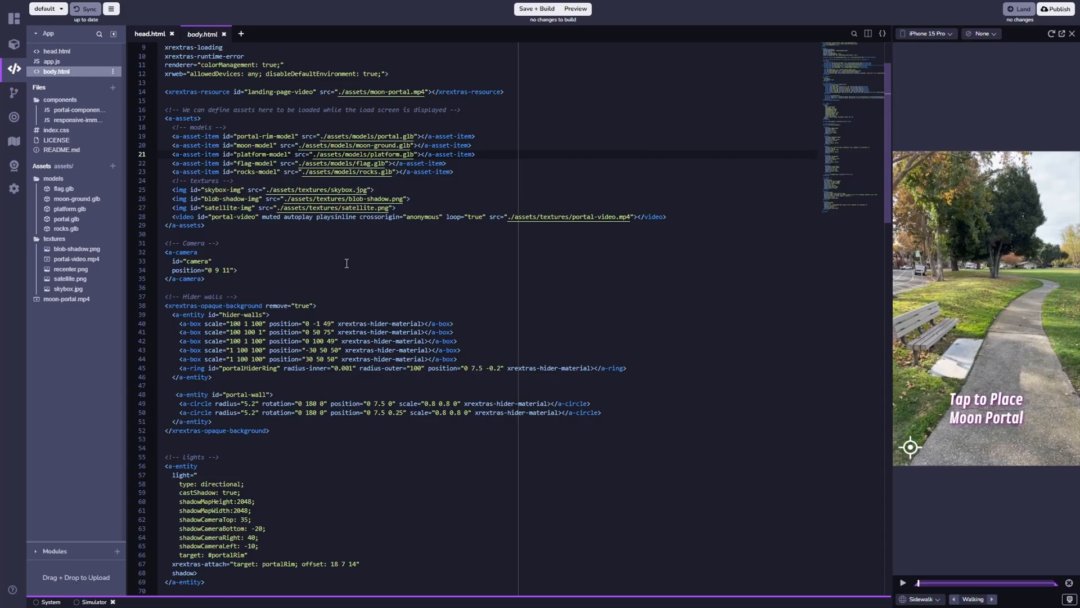
scroll(409, 270, "up", 3)
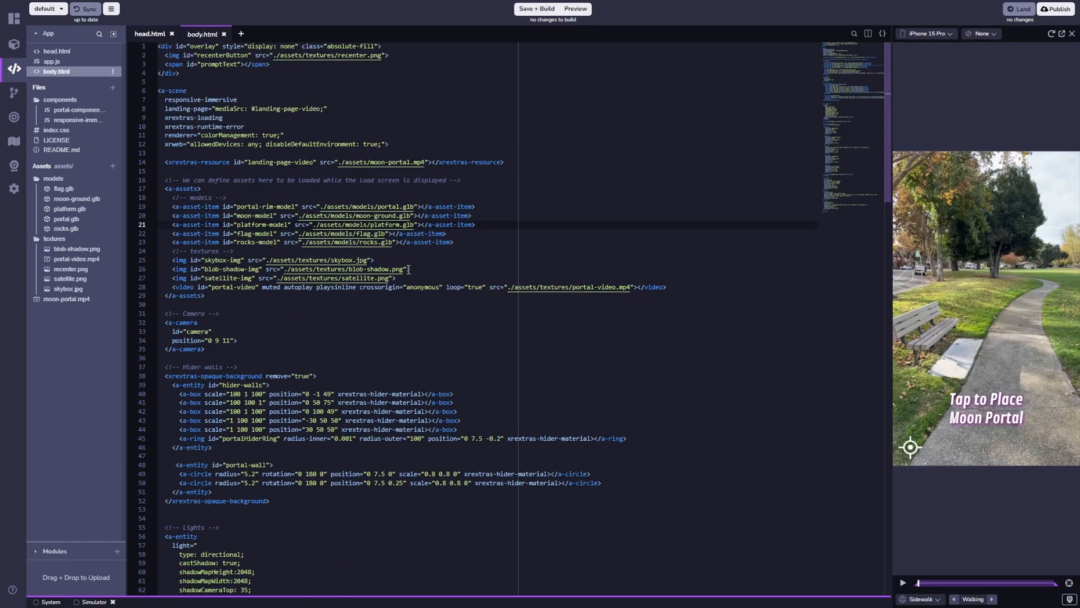
Preview the flag.glb and moon-ground.glb models and download moon-ground.glb.
left_click(80, 188)
left_click(83, 203)
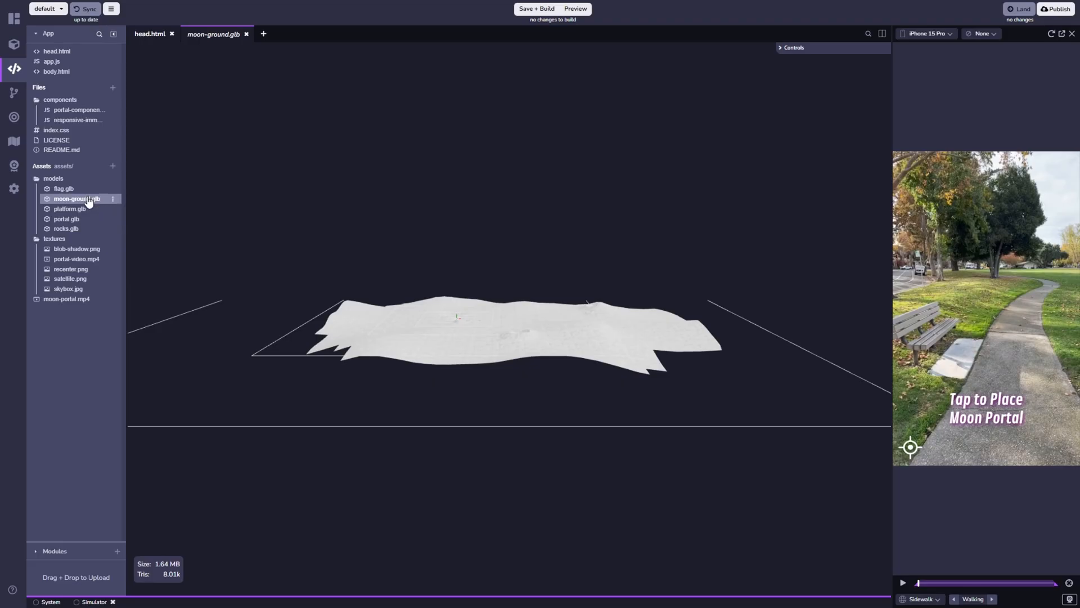
double_click(88, 200)
left_click(113, 200)
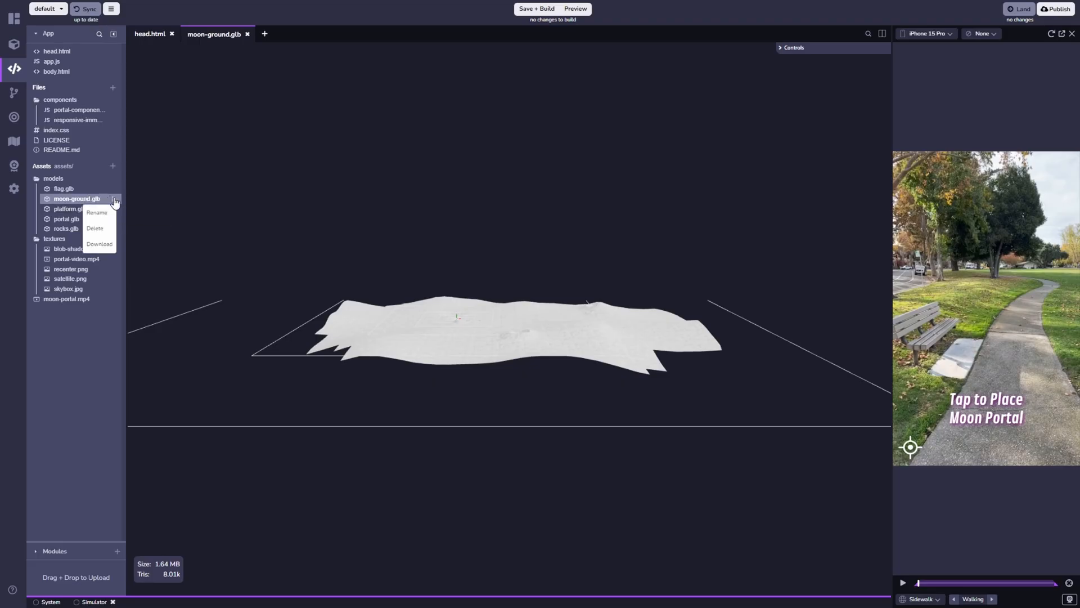
left_click(86, 241)
Preview and download the platform.glb and portal.glb models.
left_click(67, 209)
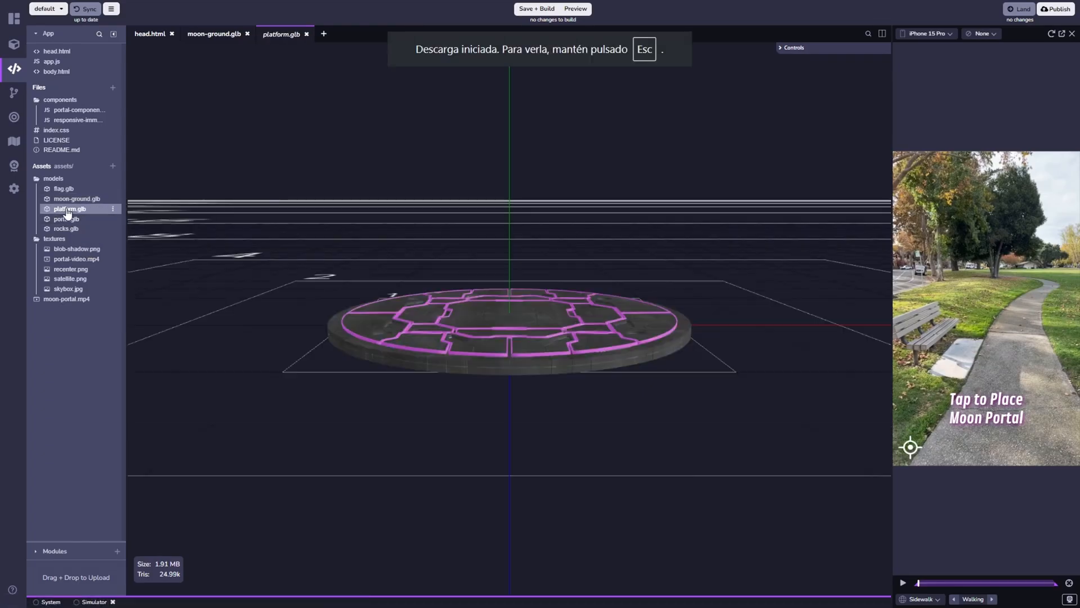
left_click(114, 209)
left_click(99, 254)
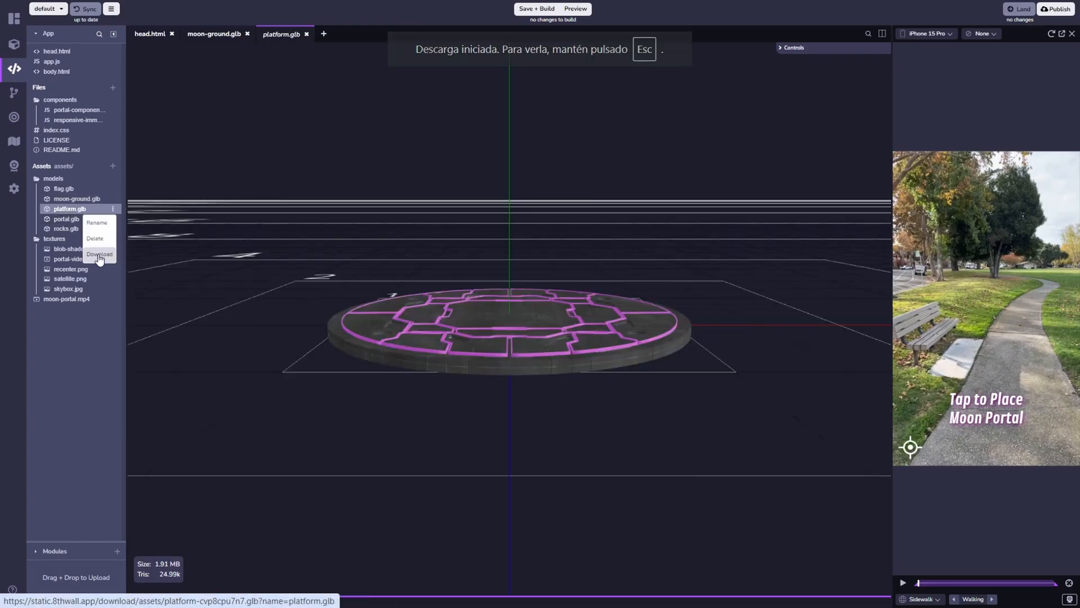
left_click(76, 218)
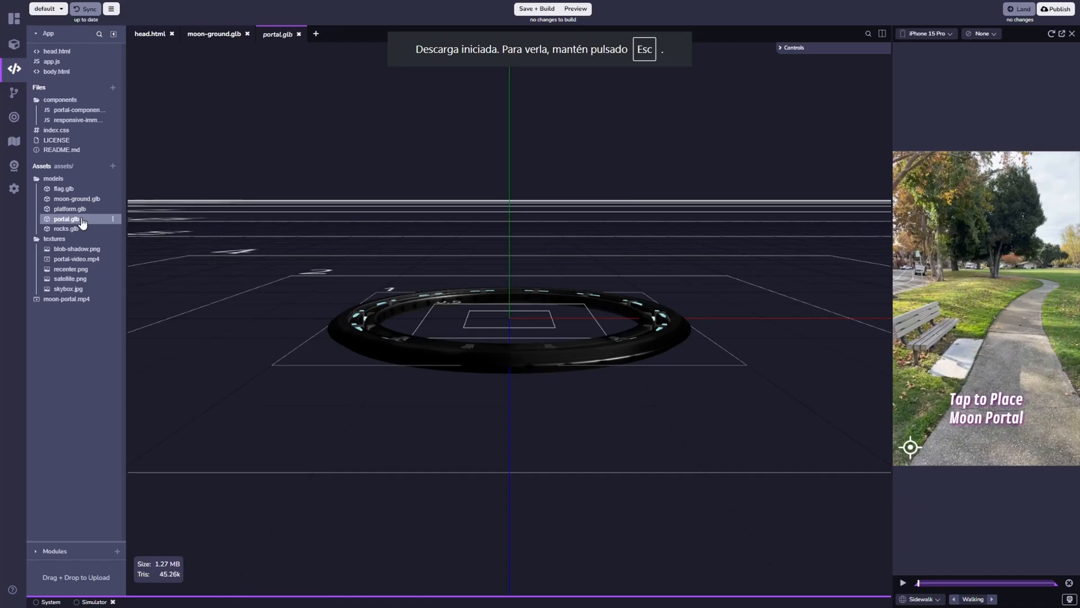
left_click(113, 219)
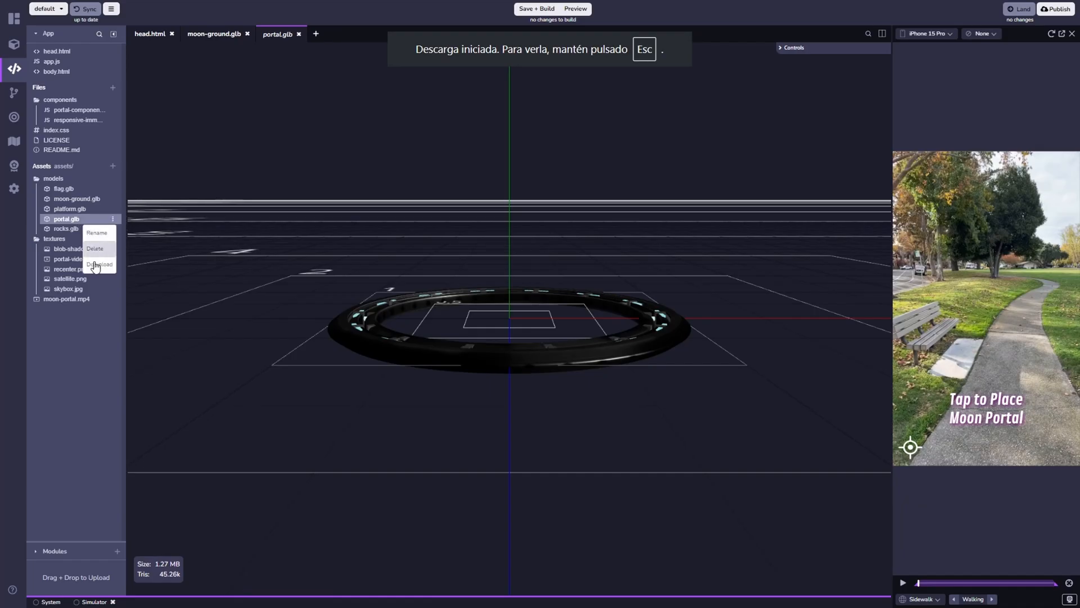
left_click(63, 230)
Preview the rocks.glb model and the satellite.png, recenter.png, portal-video.mp4 and blob-shadow.png textures.
left_click(65, 228)
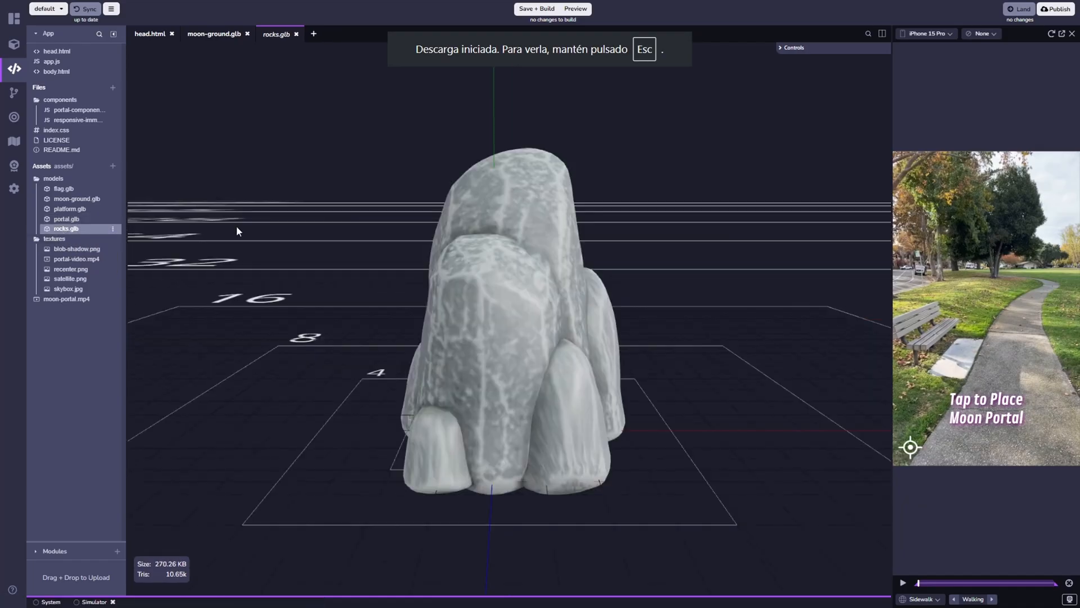
left_click(87, 280)
left_click(89, 270)
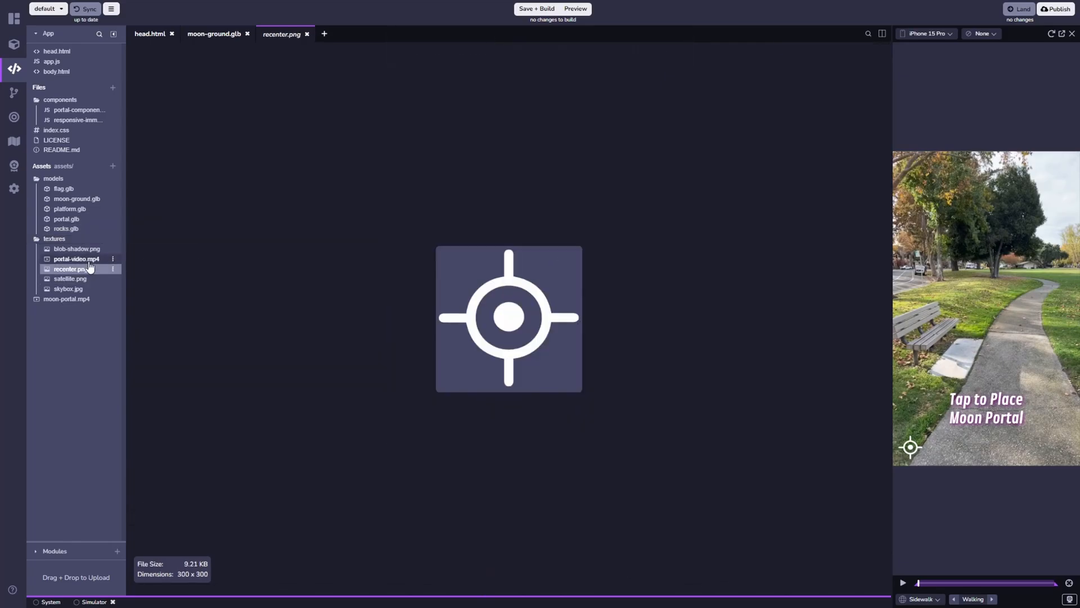
left_click(96, 259)
left_click(89, 248)
Preview the skybox.jpg texture and download it.
left_click(93, 288)
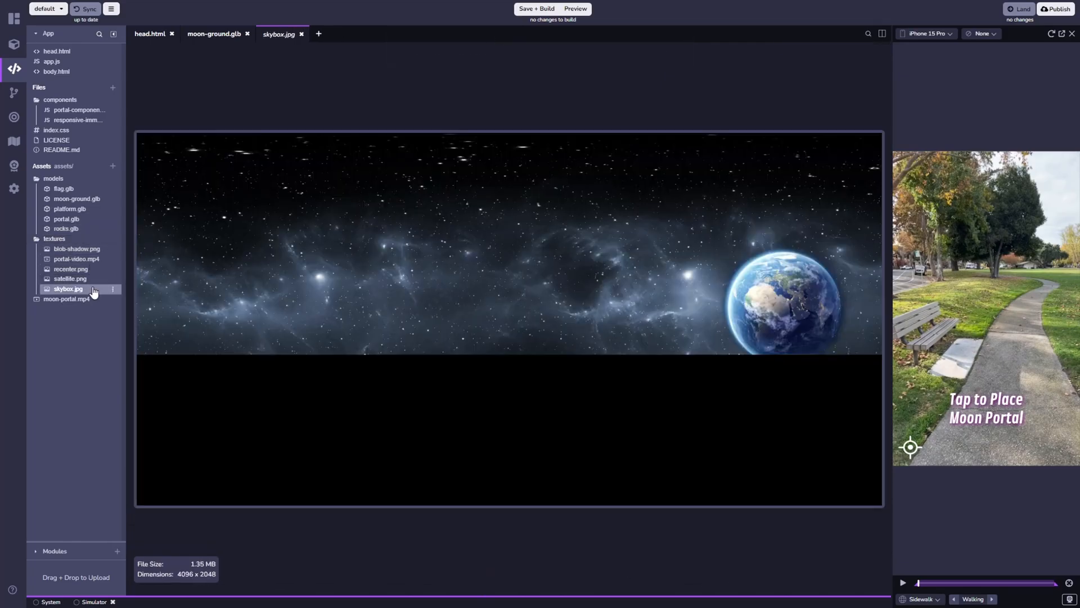
left_click(112, 289)
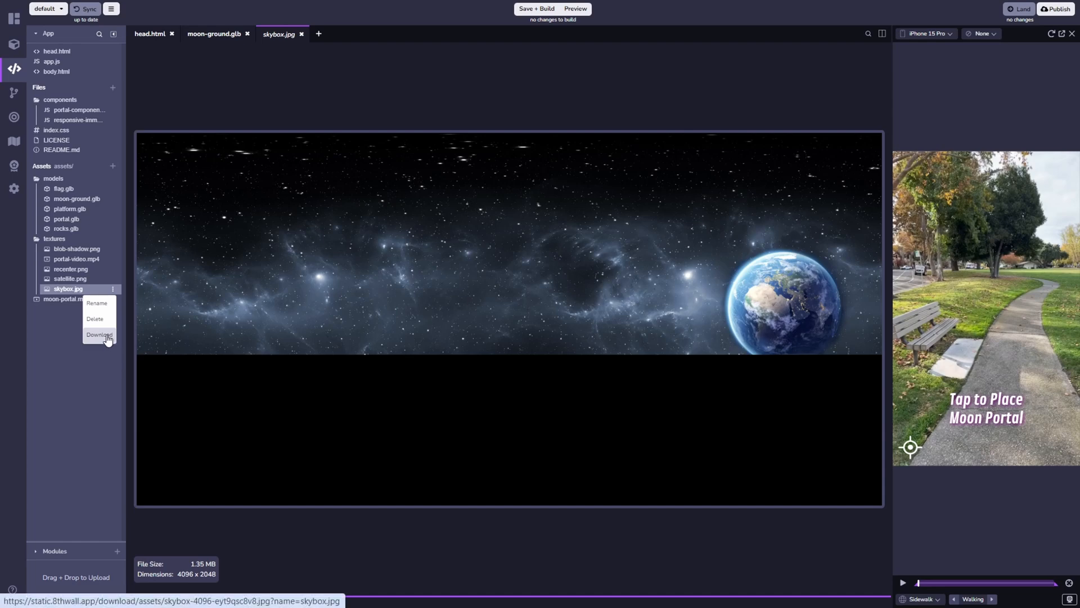
left_click(106, 336)
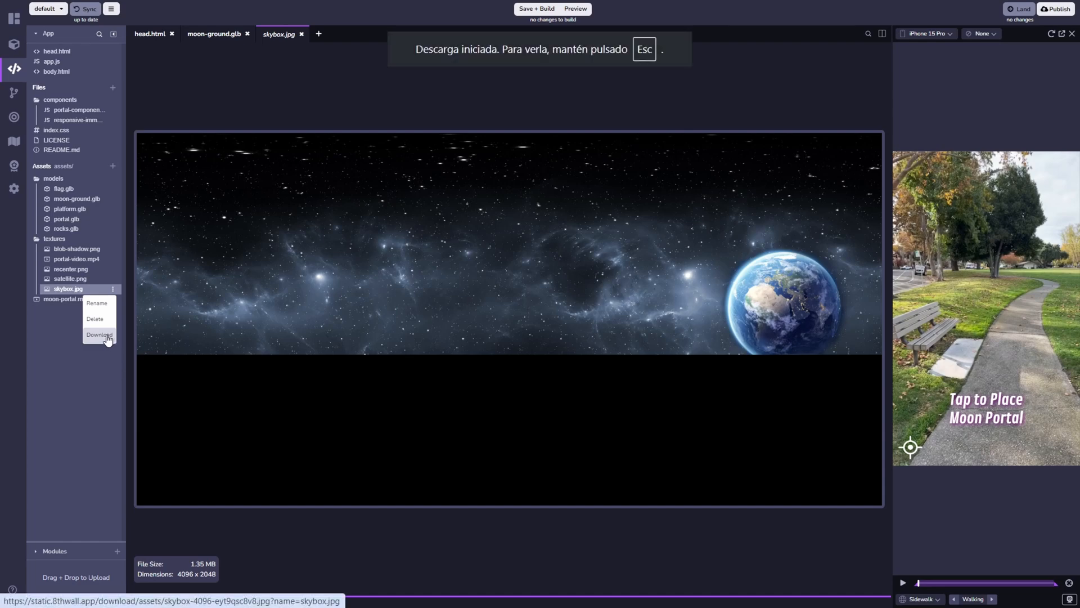
left_click(73, 290)
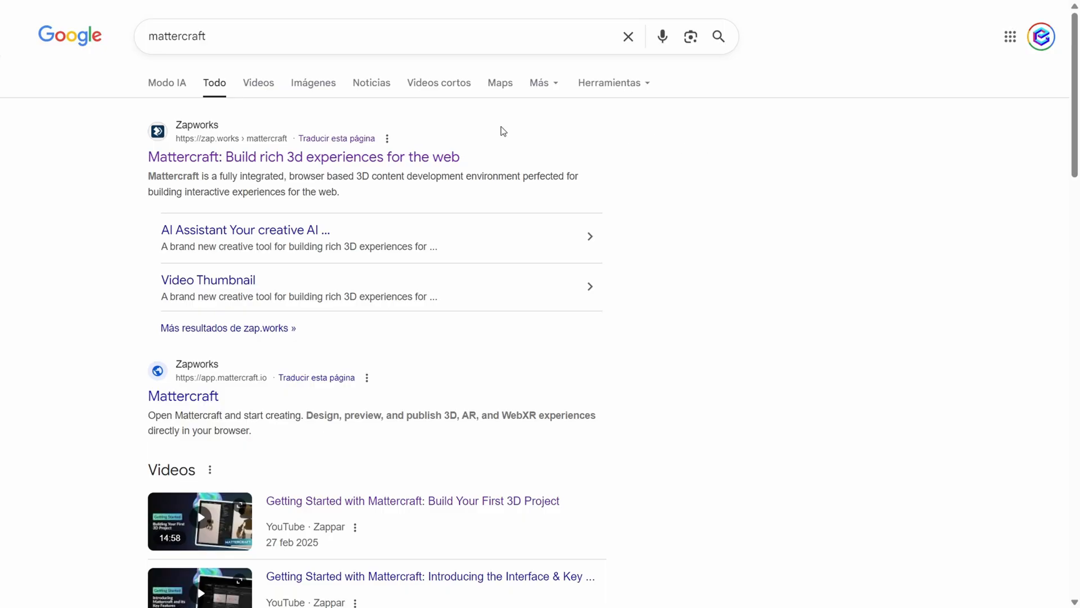
Switch to the Zapworks Mattercraft site from the Google results and log in to the account.
left_click(300, 156)
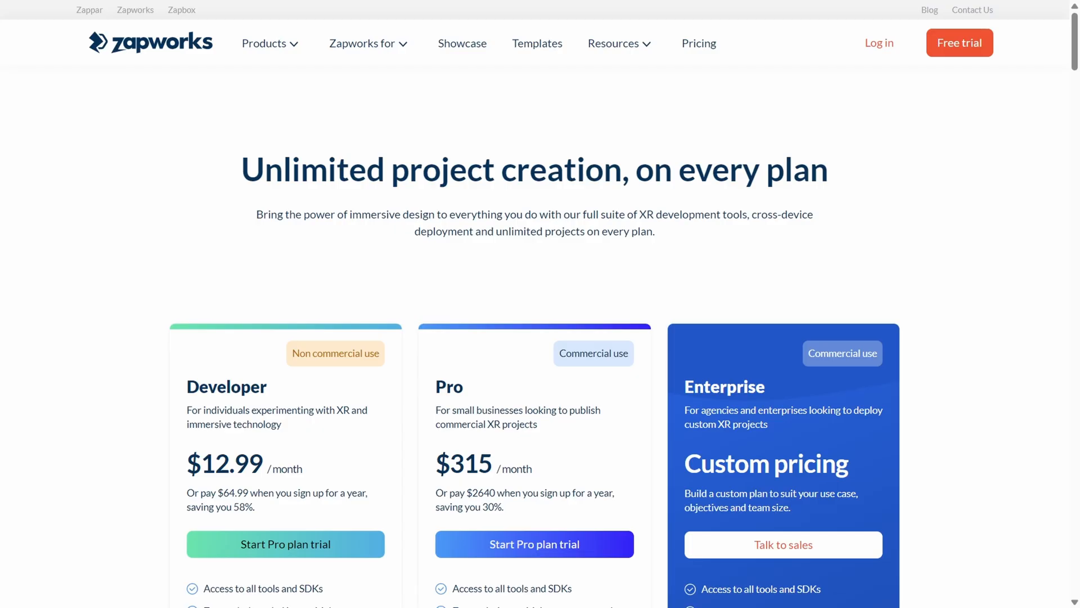
scroll(554, 309, "down", 3)
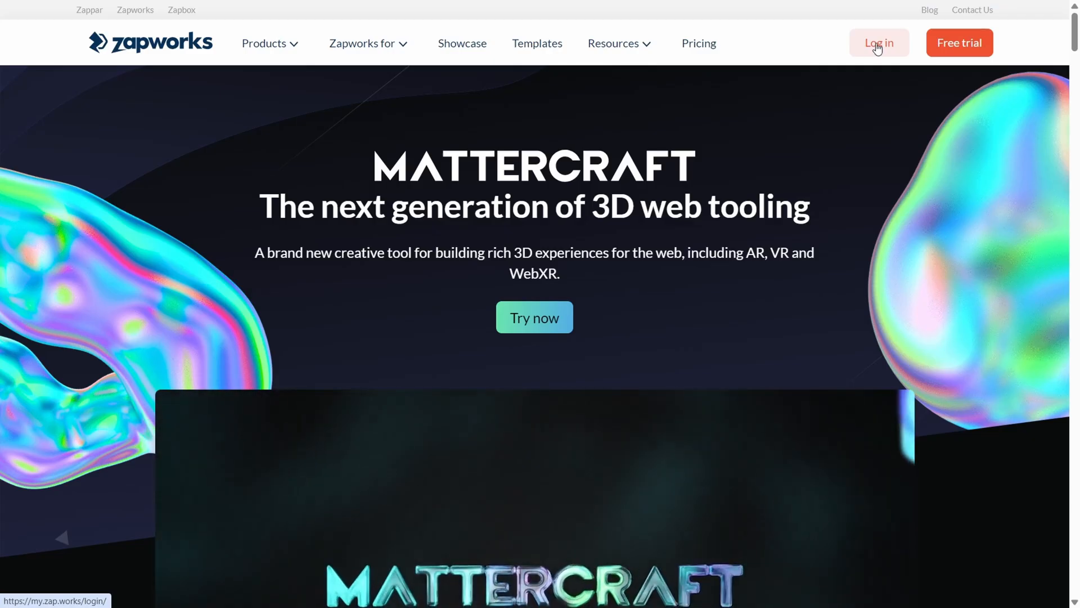
left_click(877, 48)
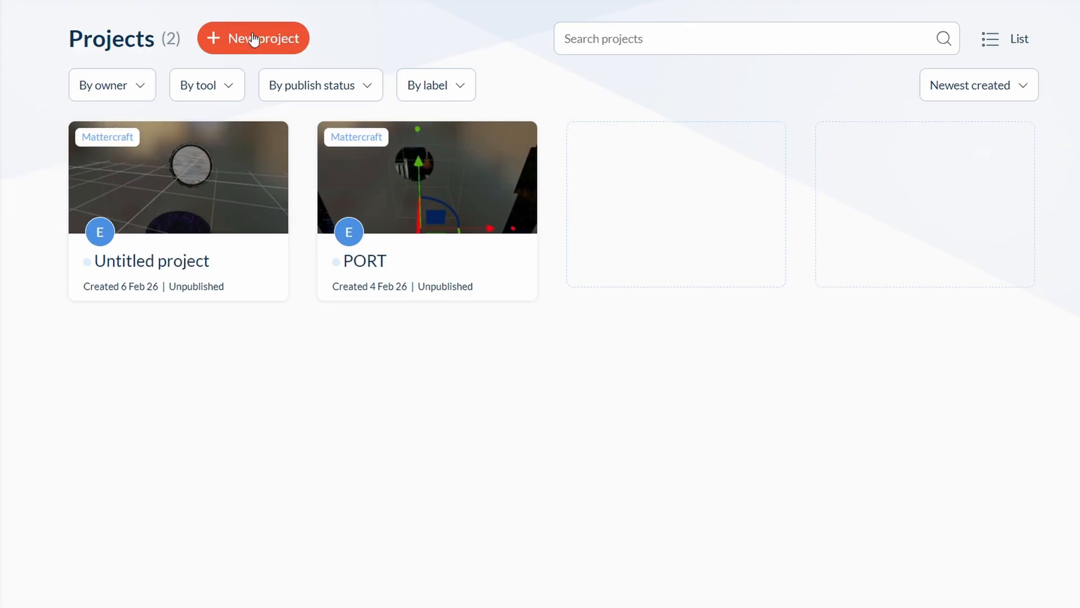
Create a new project of the Mattercraft type.
left_click(250, 38)
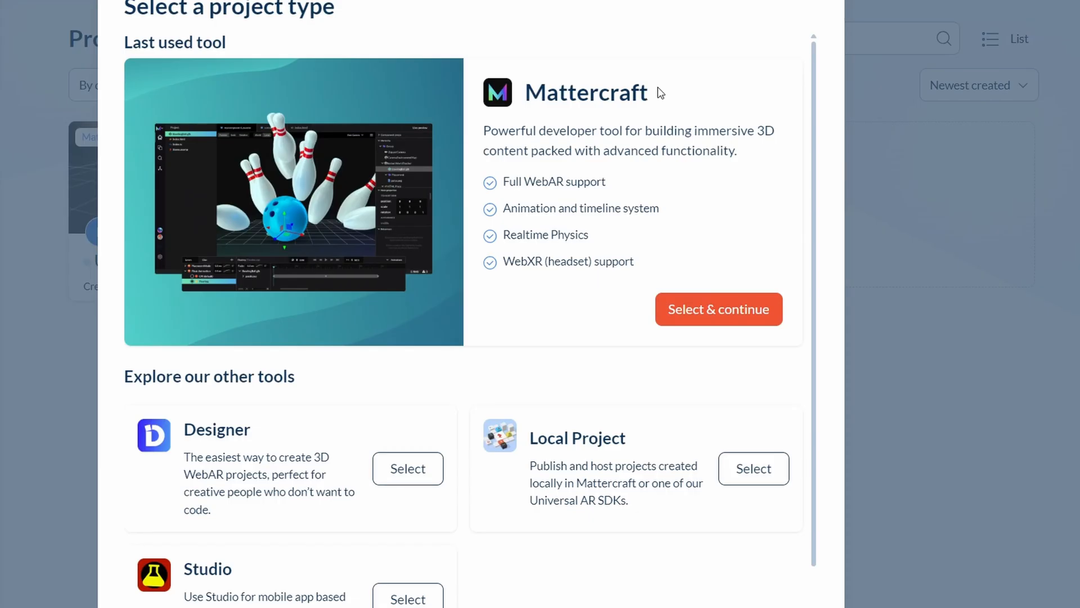
scroll(535, 284, "down", 1)
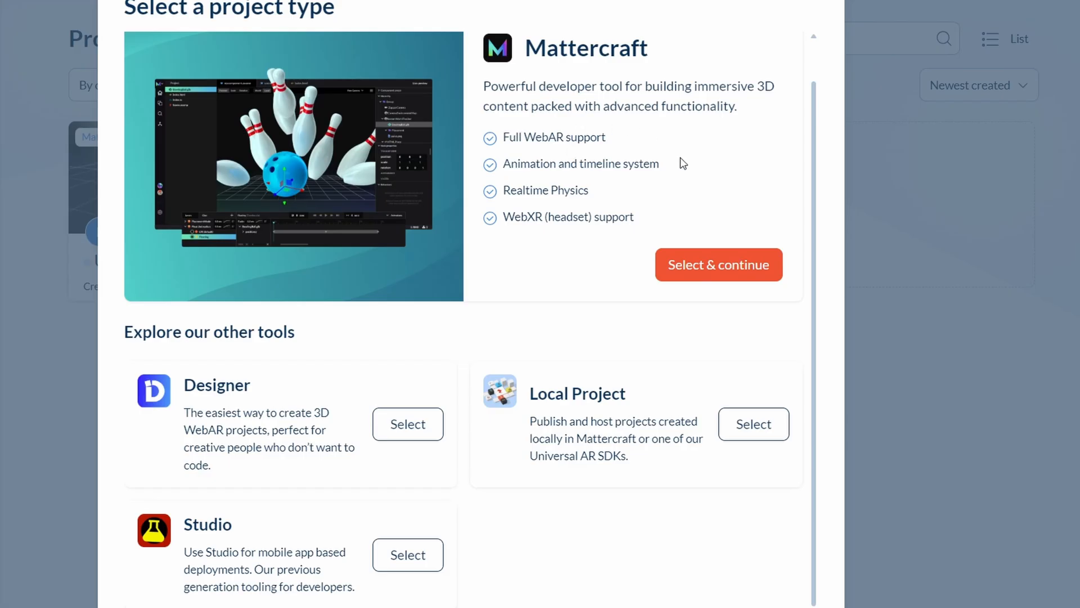
left_click(718, 268)
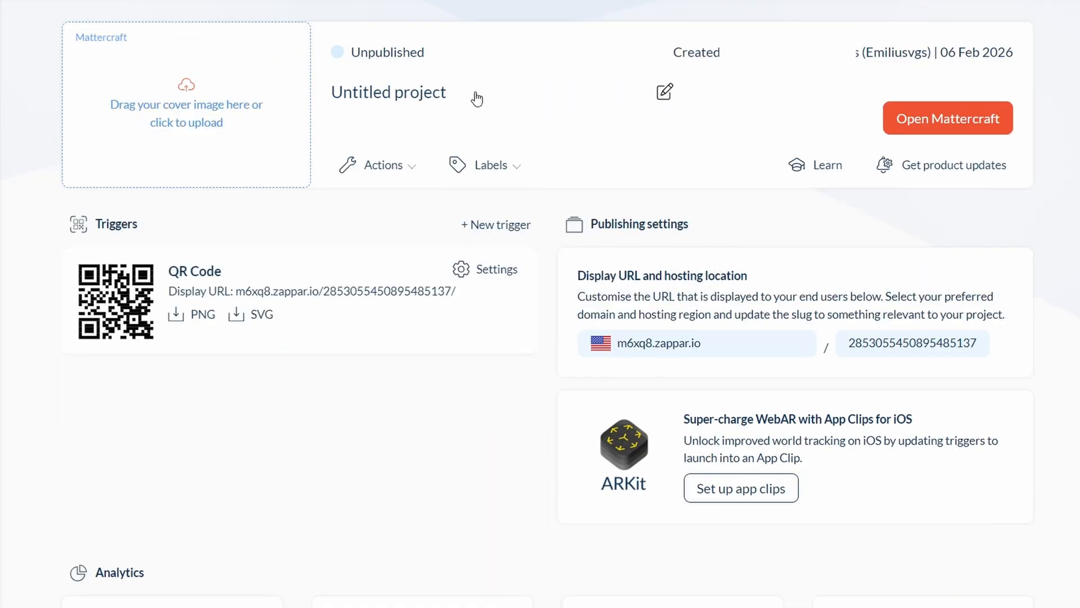
Rename the untitled project as Portal Migracion.
left_click(439, 91)
left_click_drag(458, 95, 288, 76)
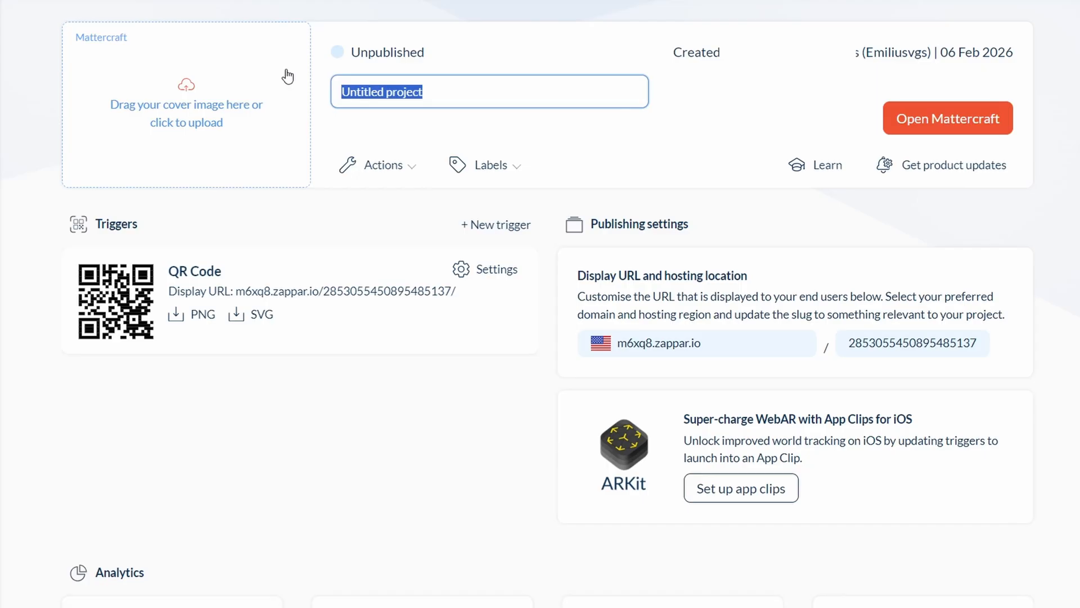
type("Porta")
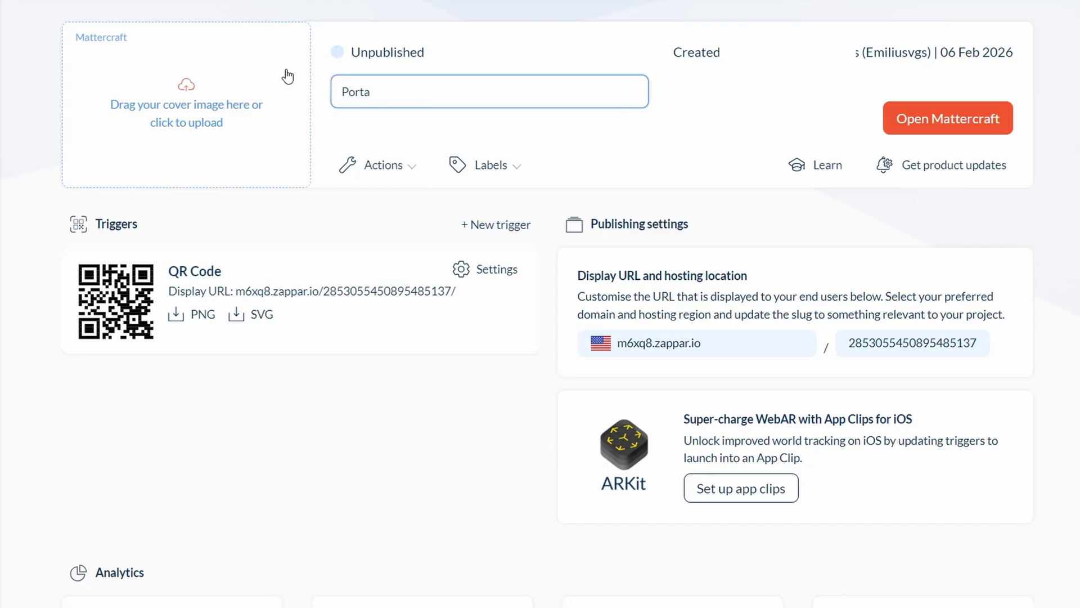
type("l Migracion")
left_click(703, 123)
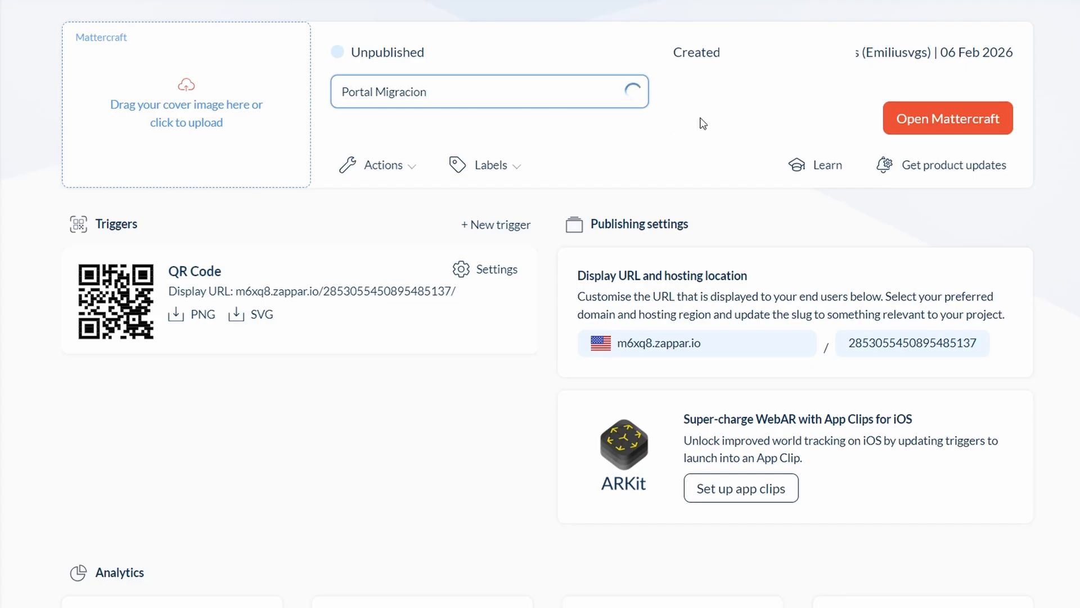
Open Portal Migracion in the Mattercraft editor and start it from the World Tracking - Real Scale template.
left_click(901, 126)
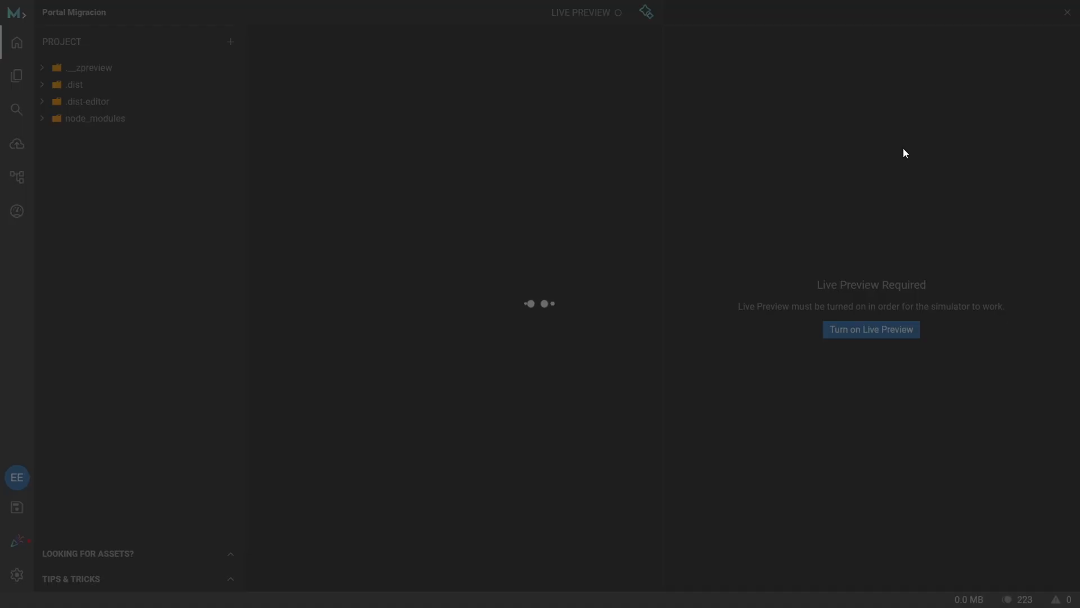
scroll(715, 230, "down", 6)
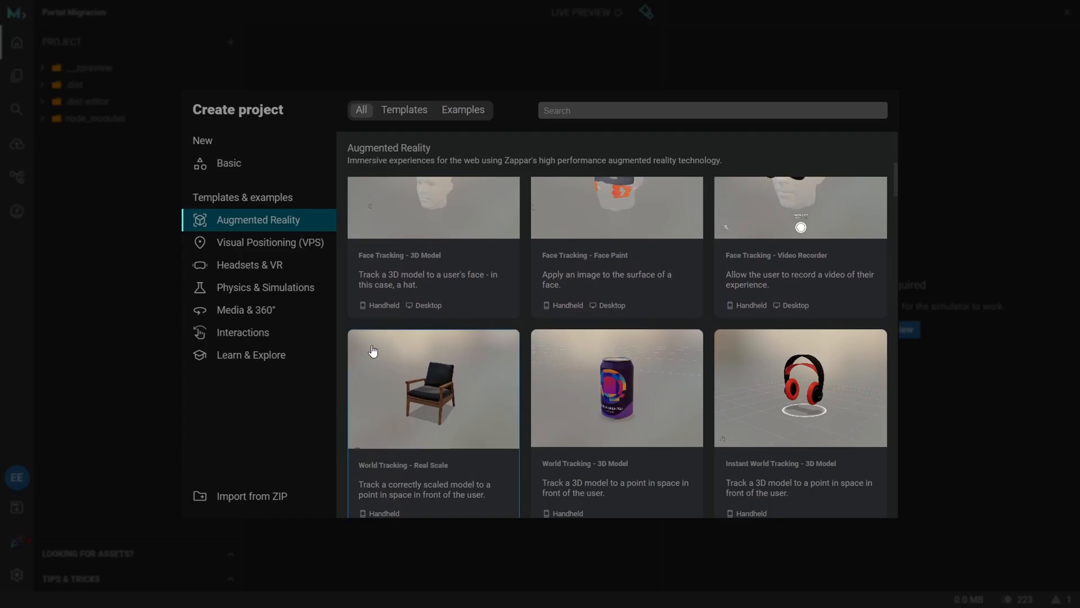
scroll(410, 368, "down", 1)
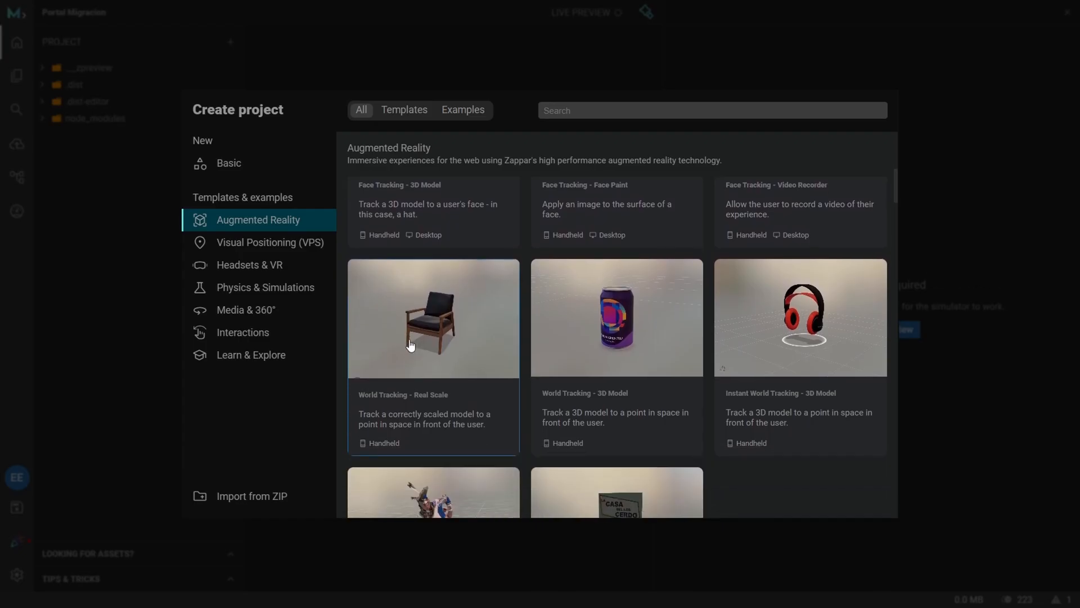
left_click(411, 322)
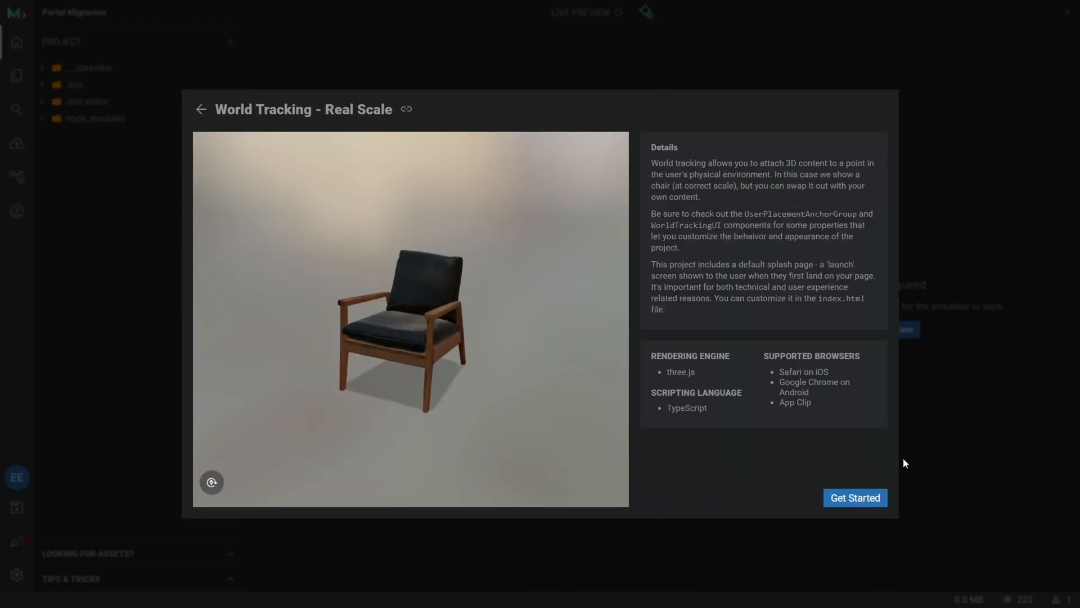
left_click(857, 502)
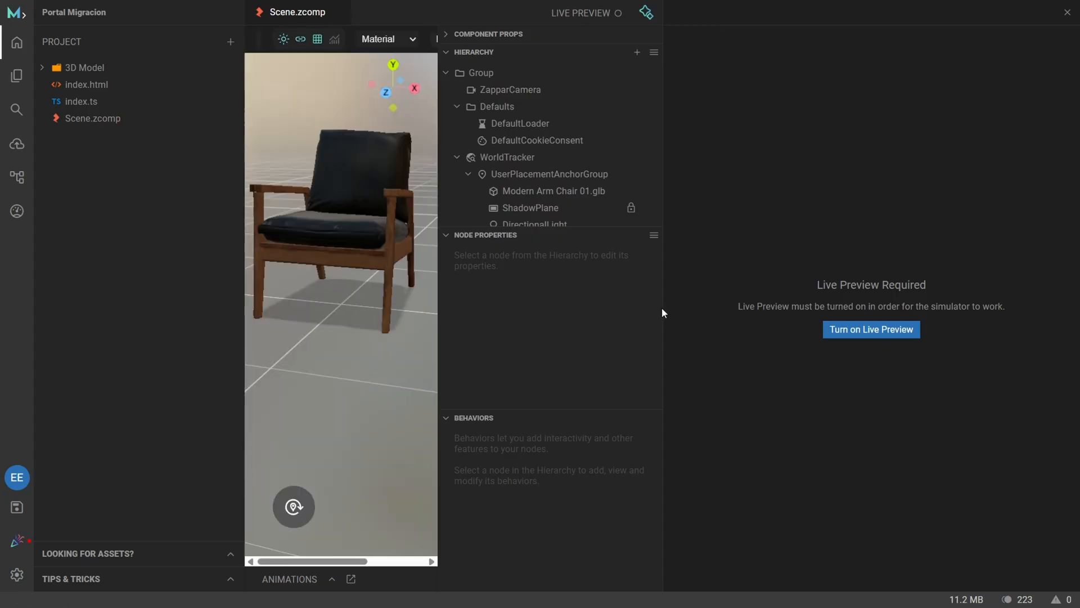
Widen the scene viewport and examine the chair scene, including the ZapparCamera properties, available behaviors and animation layers.
left_click_drag(662, 306, 869, 266)
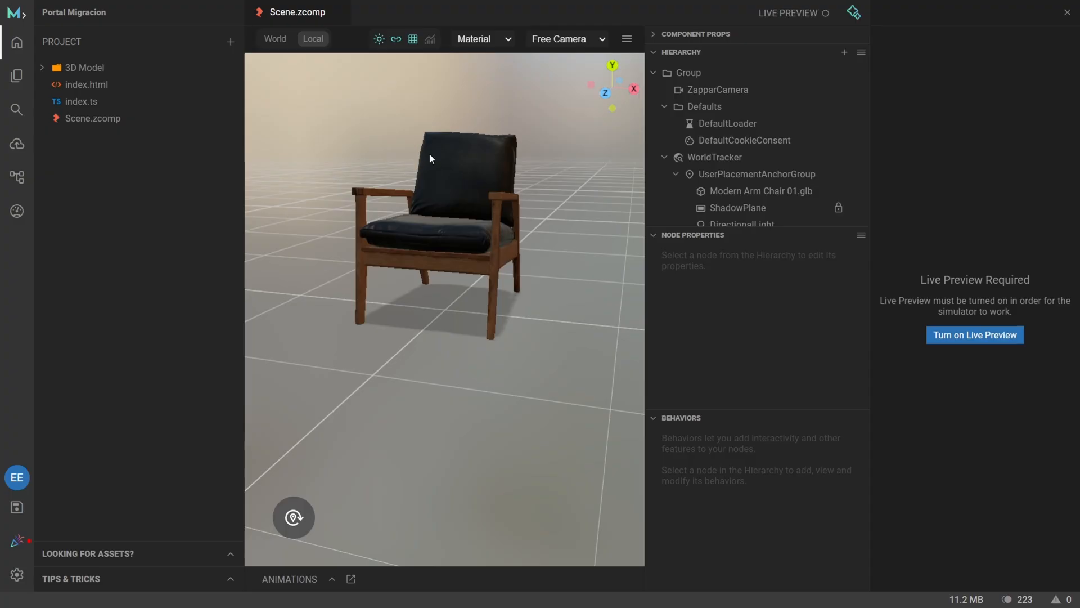
left_click_drag(430, 157, 507, 216)
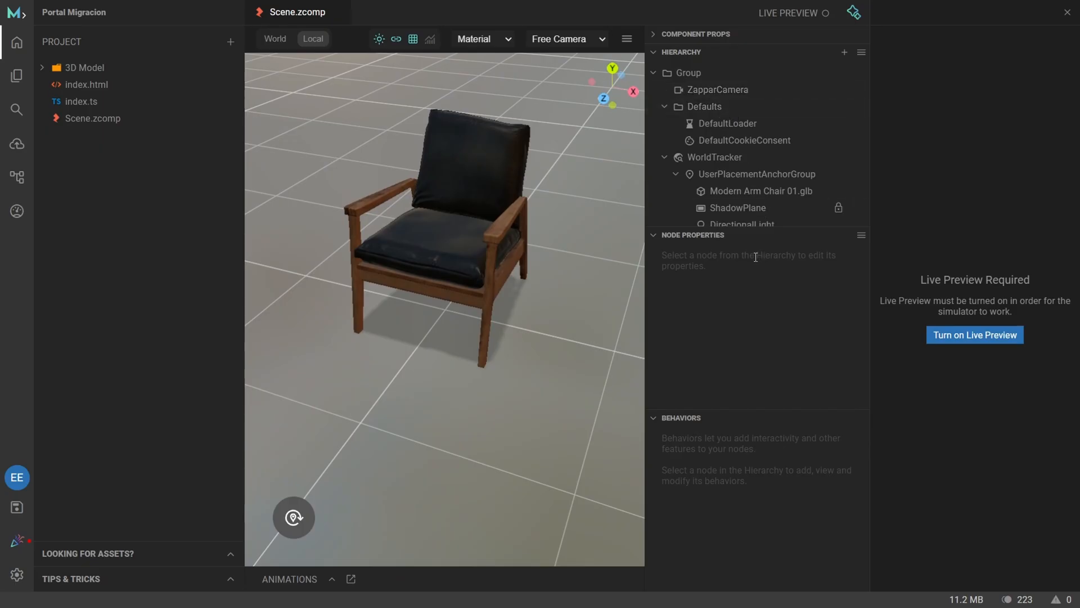
left_click(739, 92)
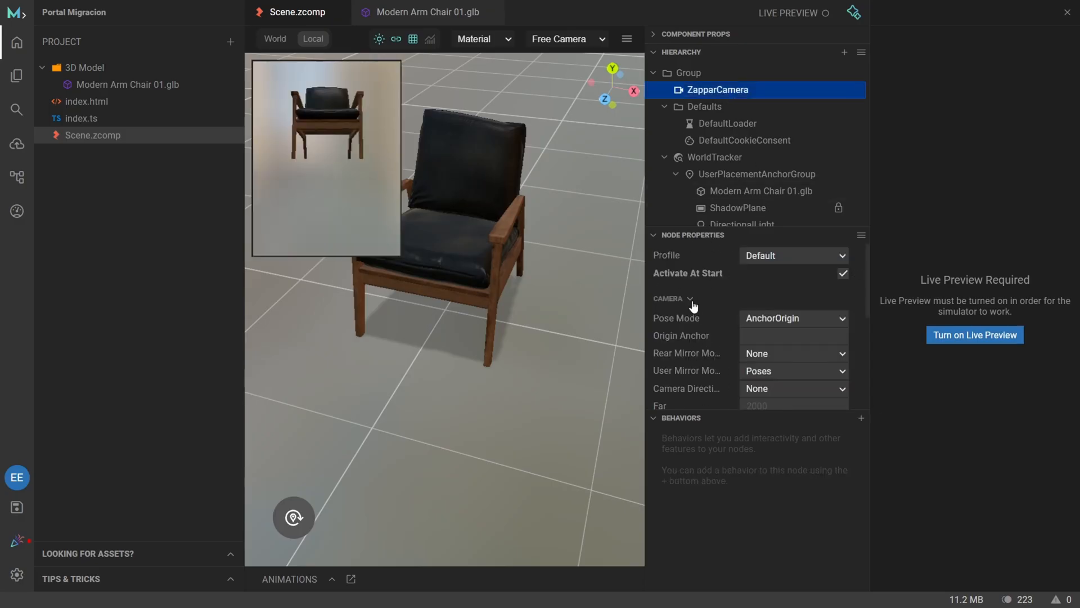
scroll(693, 305, "down", 5)
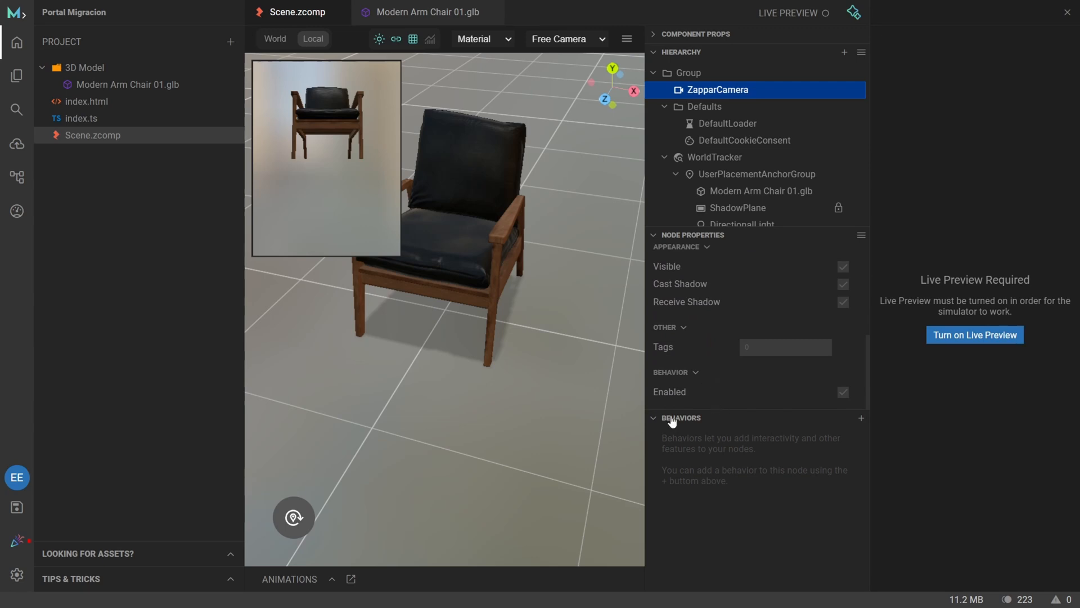
left_click(860, 418)
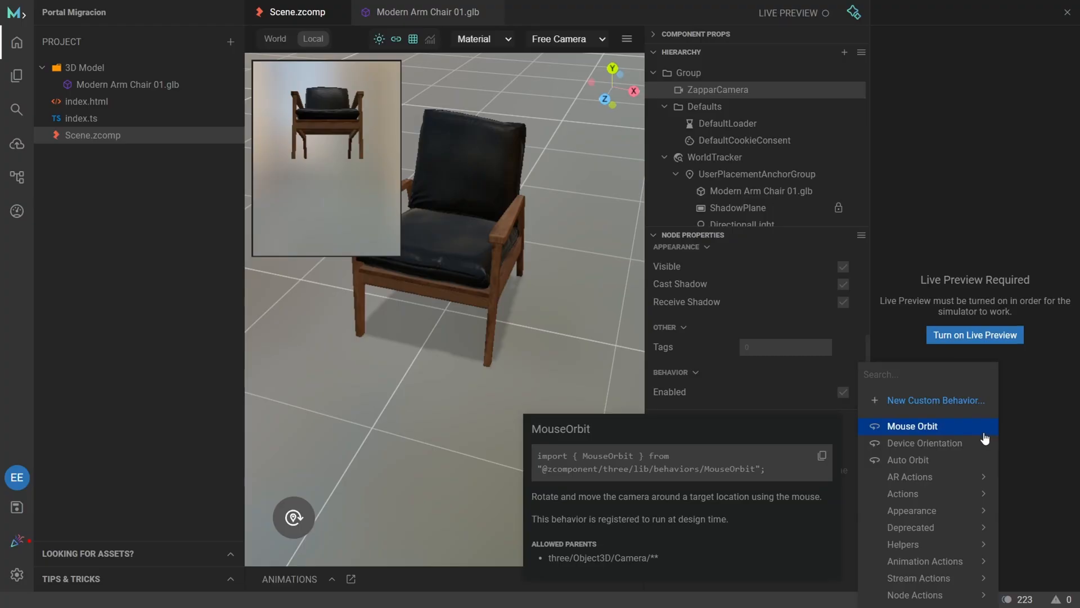
left_click(1058, 413)
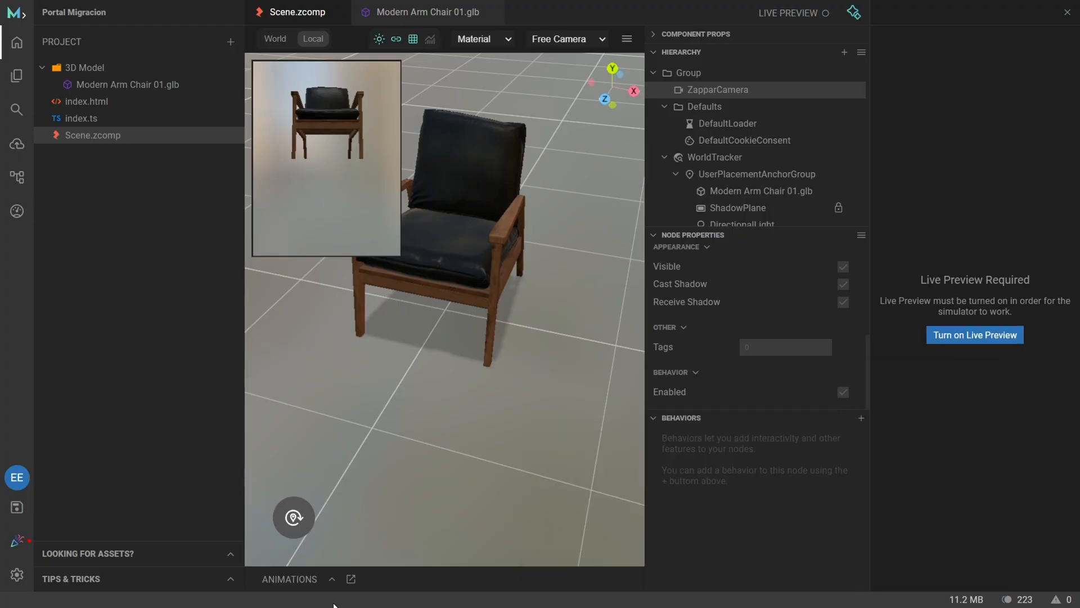
left_click(288, 579)
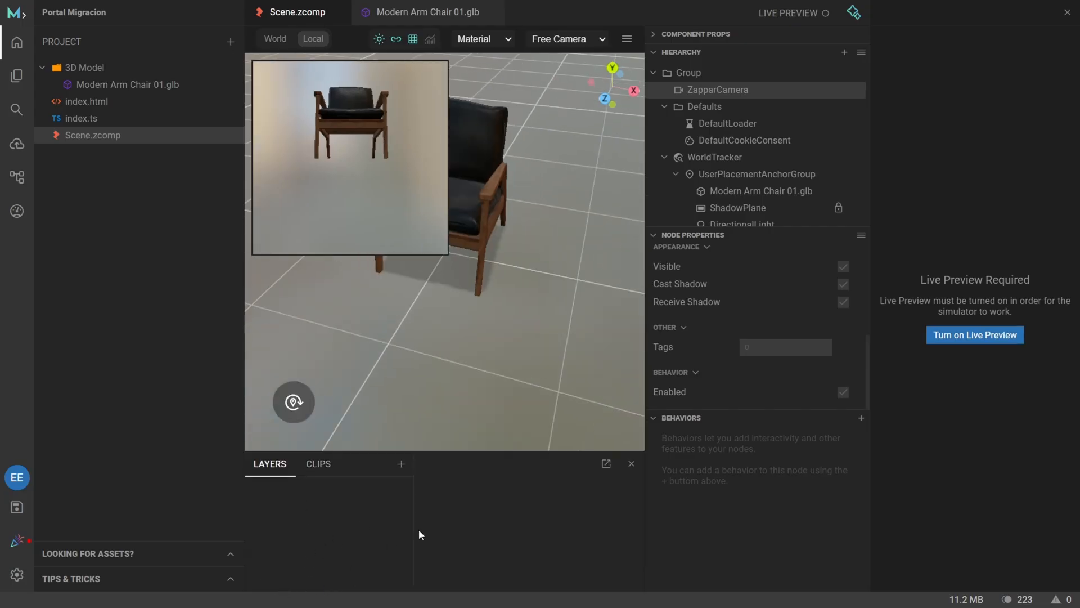
left_click(631, 464)
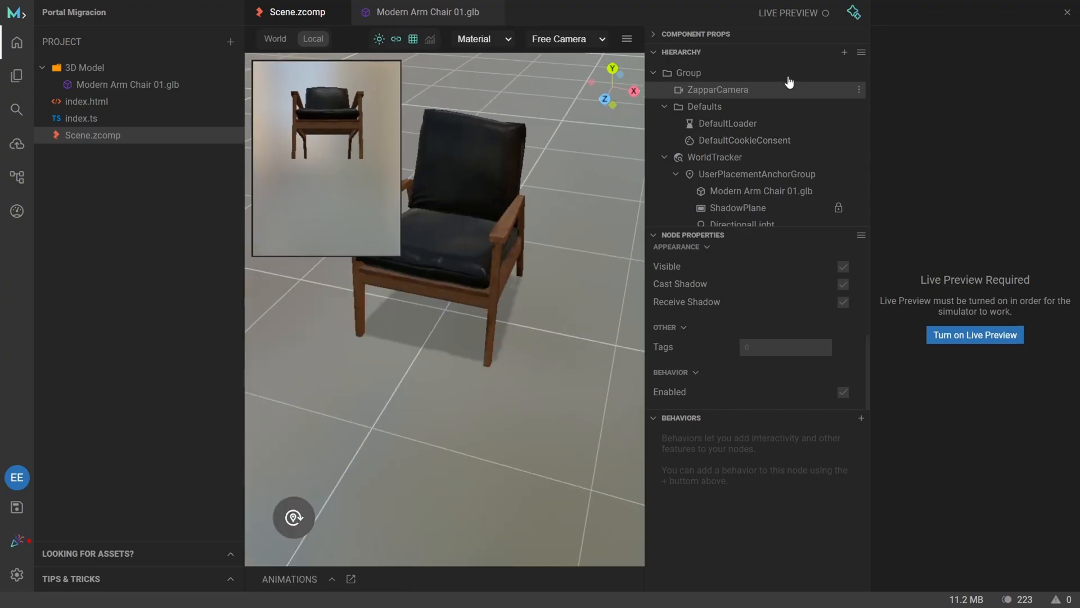
Turn on Live Preview for the simulator and take a look at the Mattercraft AI Assistant.
left_click(980, 340)
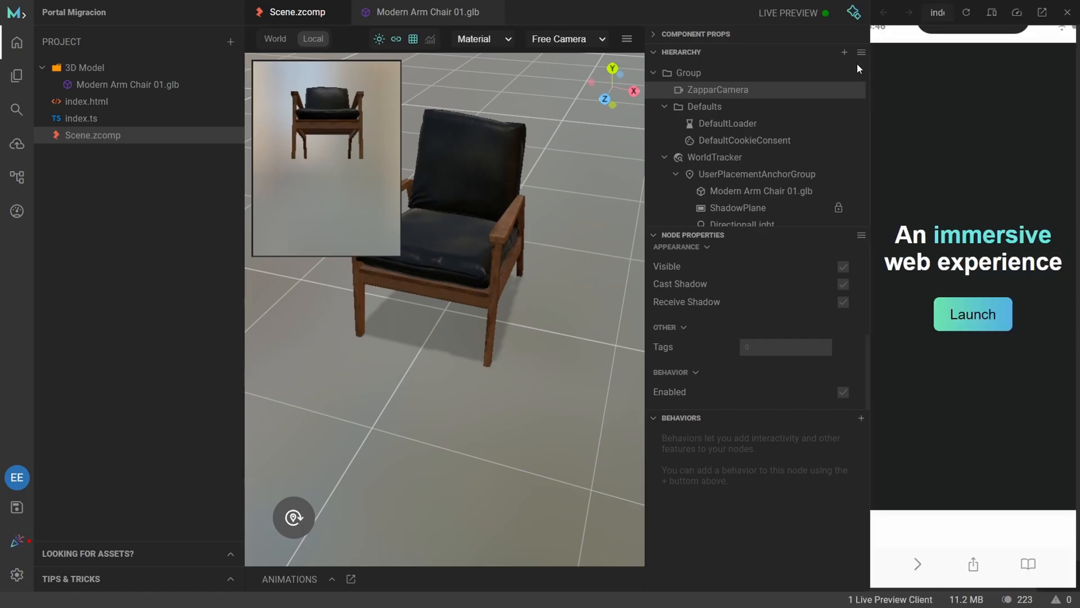
left_click(850, 14)
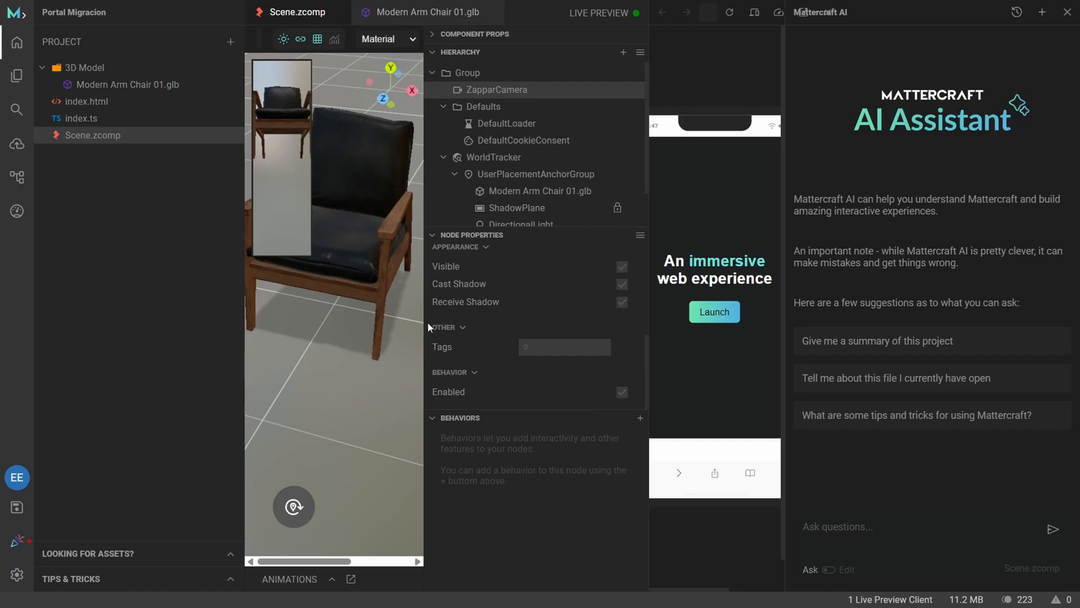
left_click(1067, 12)
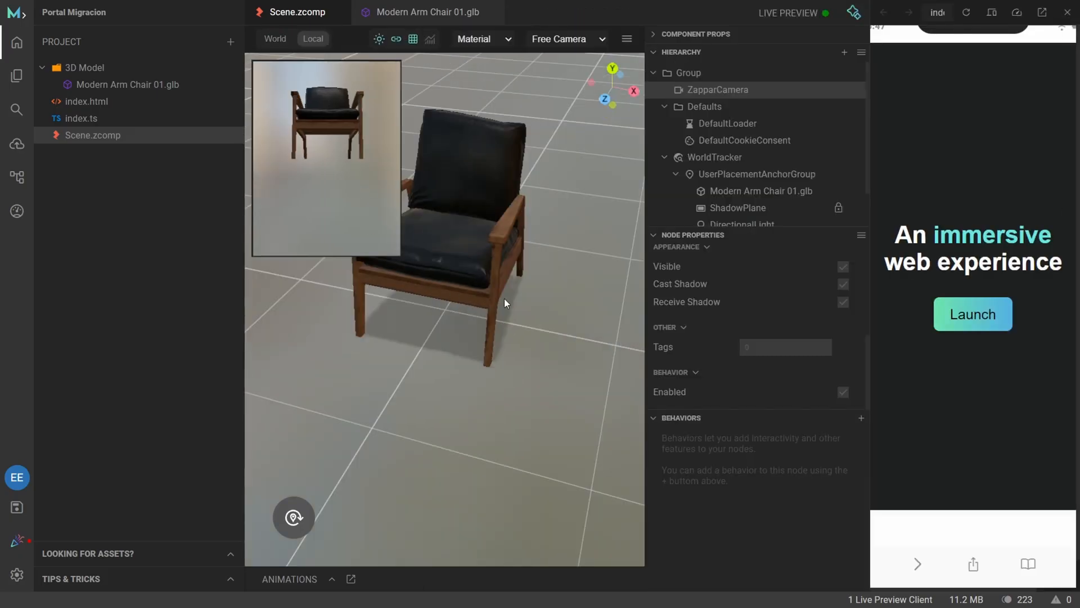
scroll(504, 301, "down", 5)
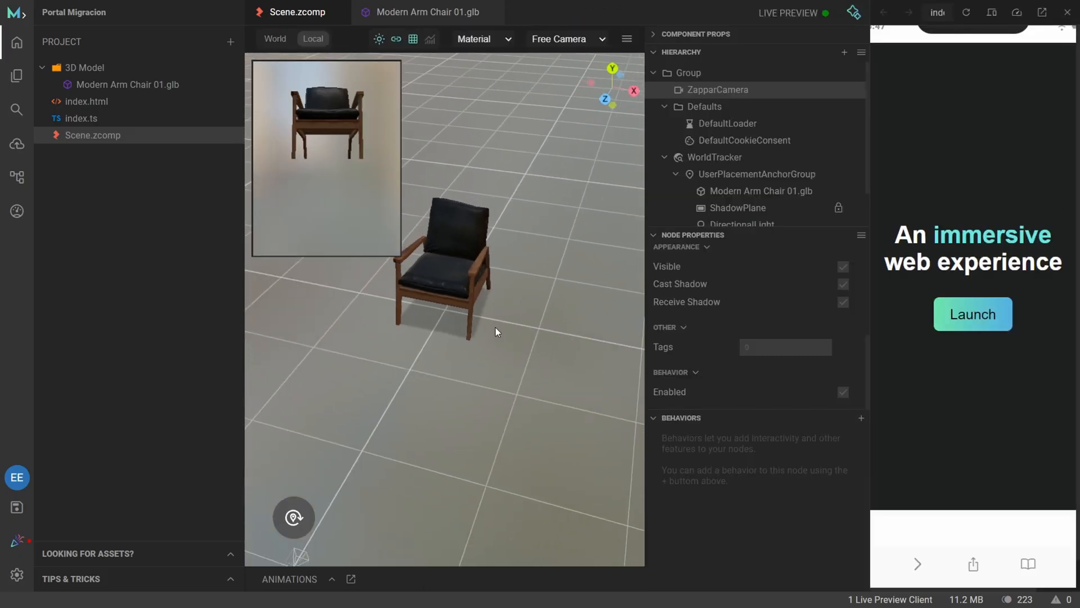
left_click_drag(495, 332, 453, 346)
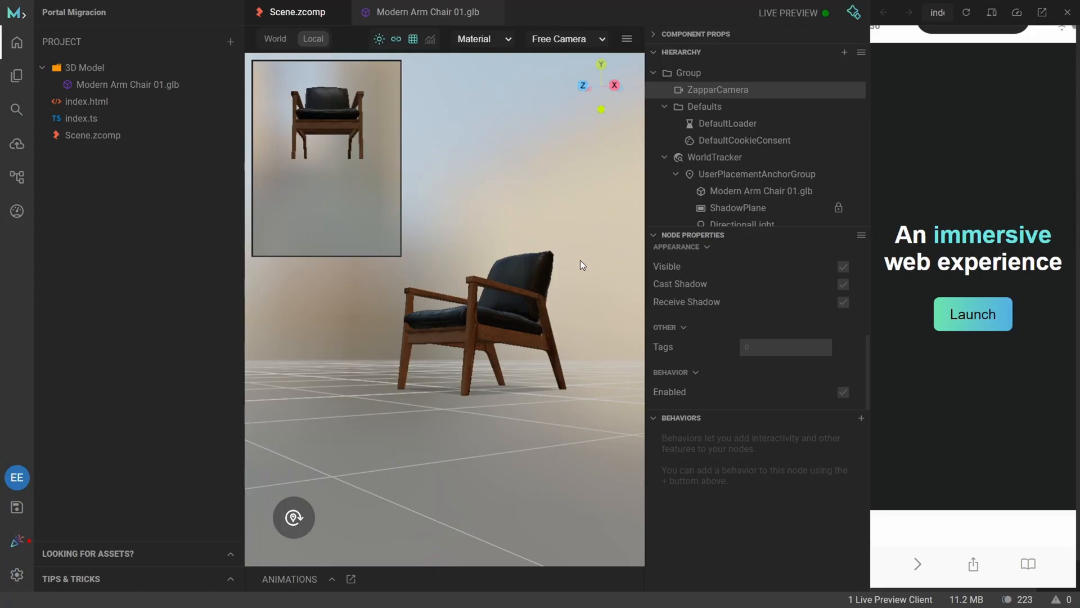
left_click(796, 15)
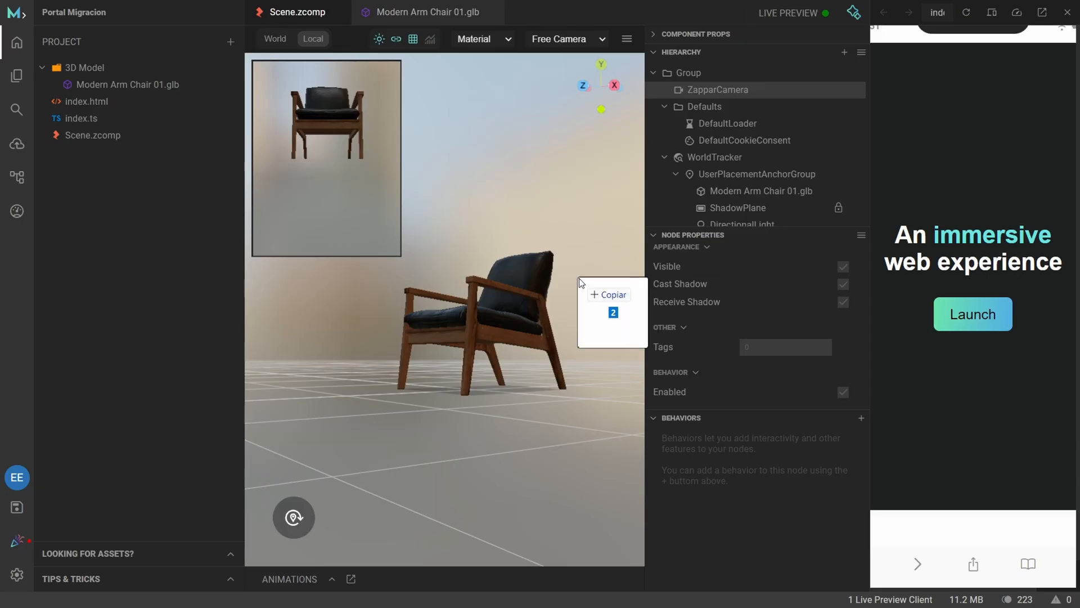
Upload moon-ground.glb, platform.glb, portal.glb, satellite.png, skybox.jpg and circle-mask.png from the computer into the project's 3D Model folder.
left_click_drag(582, 288, 137, 75)
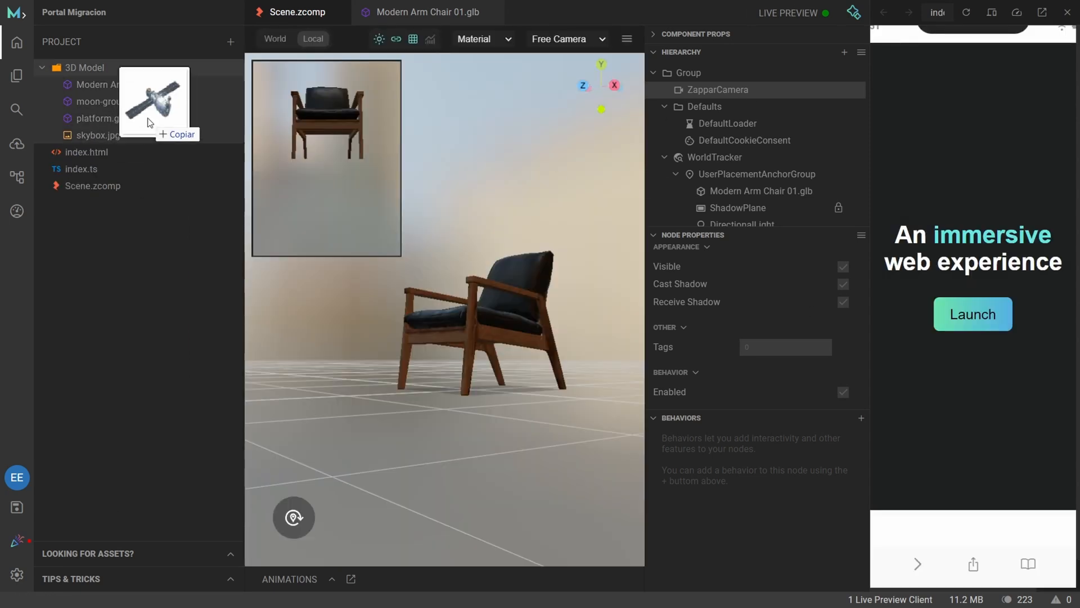
left_click_drag(149, 121, 170, 129)
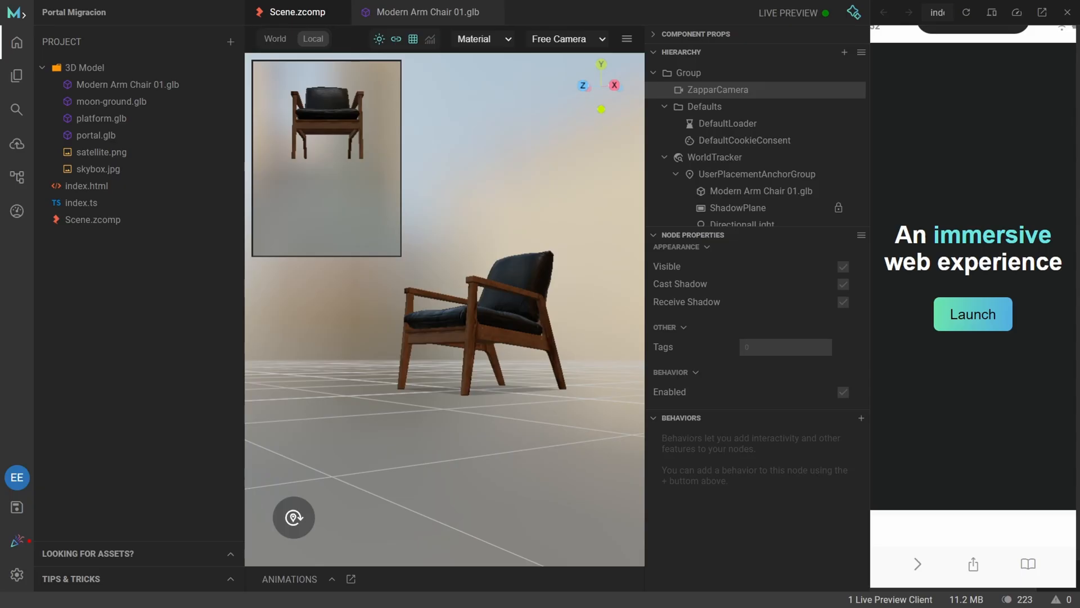
left_click_drag(918, 207, 144, 112)
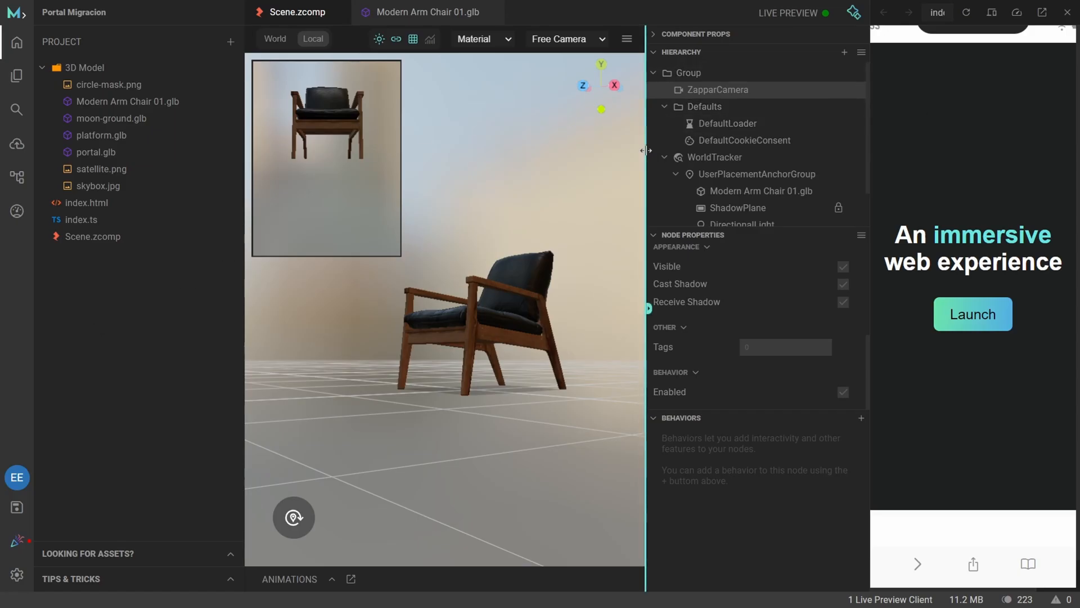
Widen the node properties area and examine the settings of ZapparCamera, DefaultLoader, DefaultCookieConsent and WorldTracker.
left_click_drag(647, 150, 561, 151)
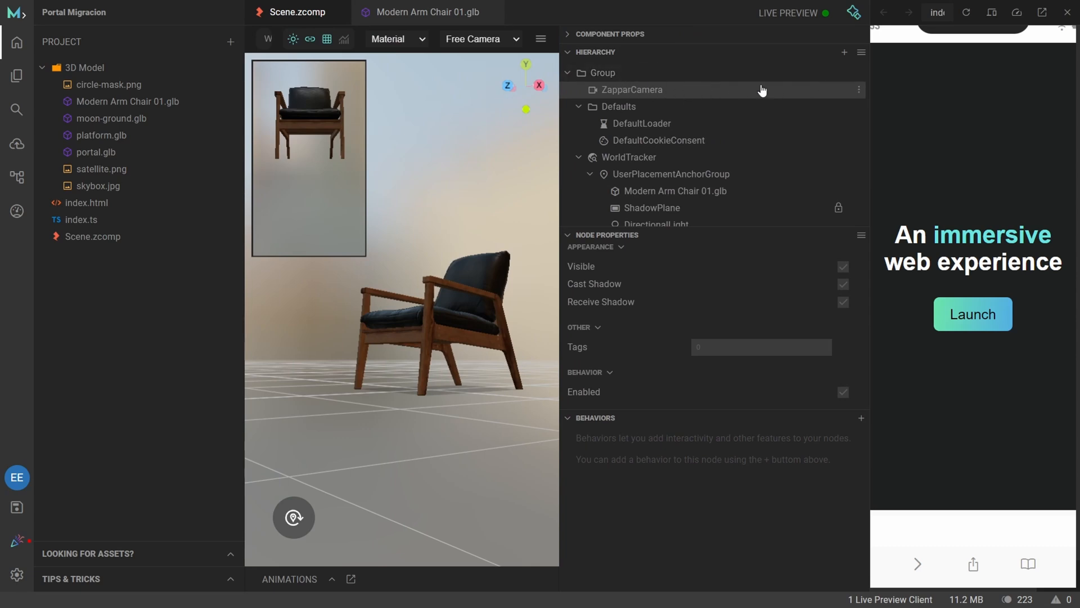
left_click(625, 91)
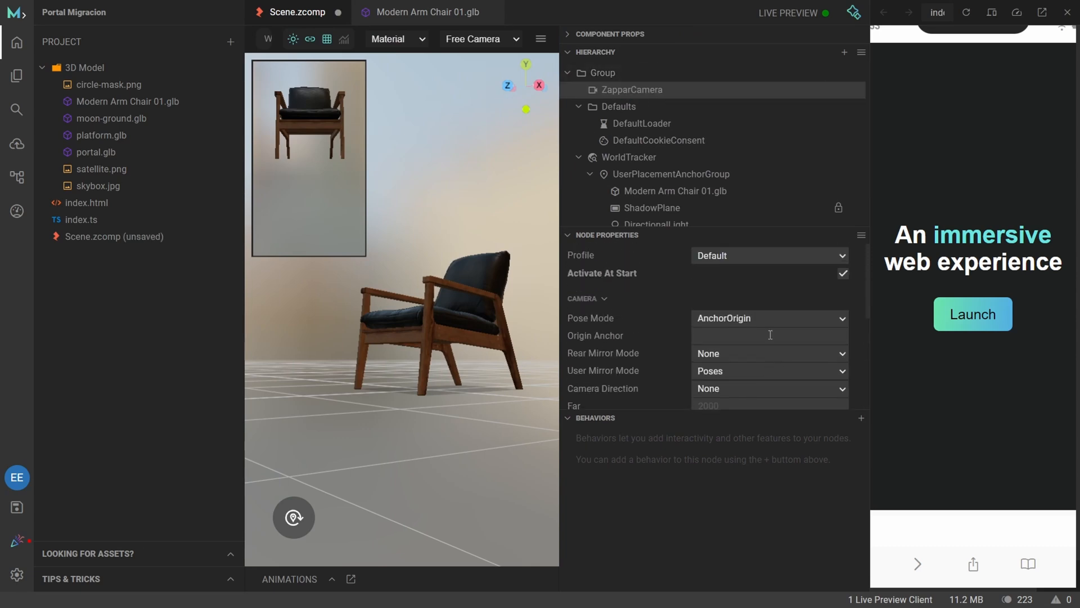
scroll(649, 278, "down", 2)
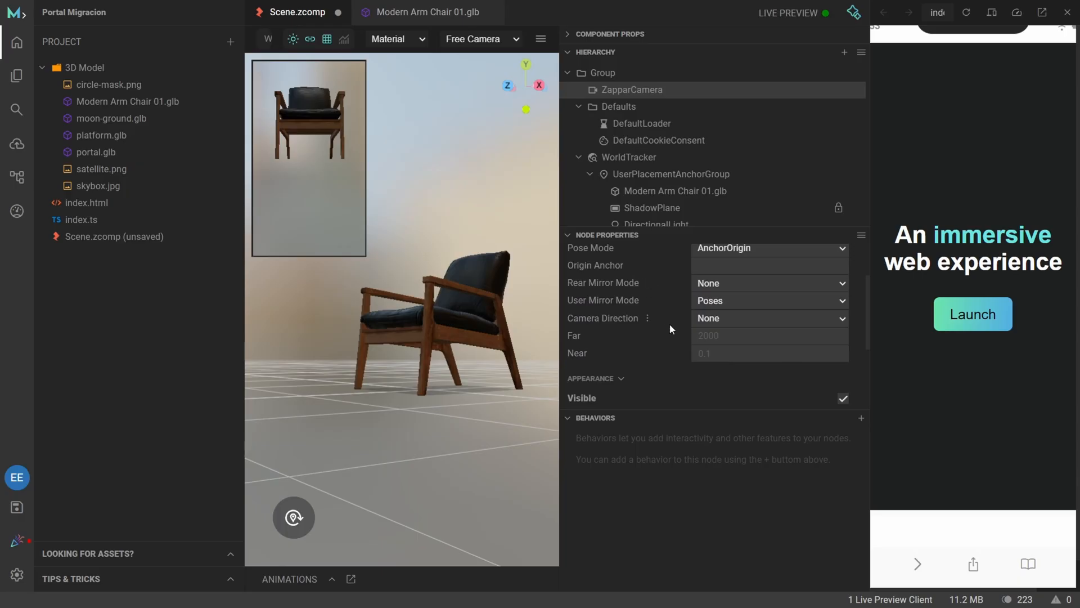
scroll(670, 329, "down", 4)
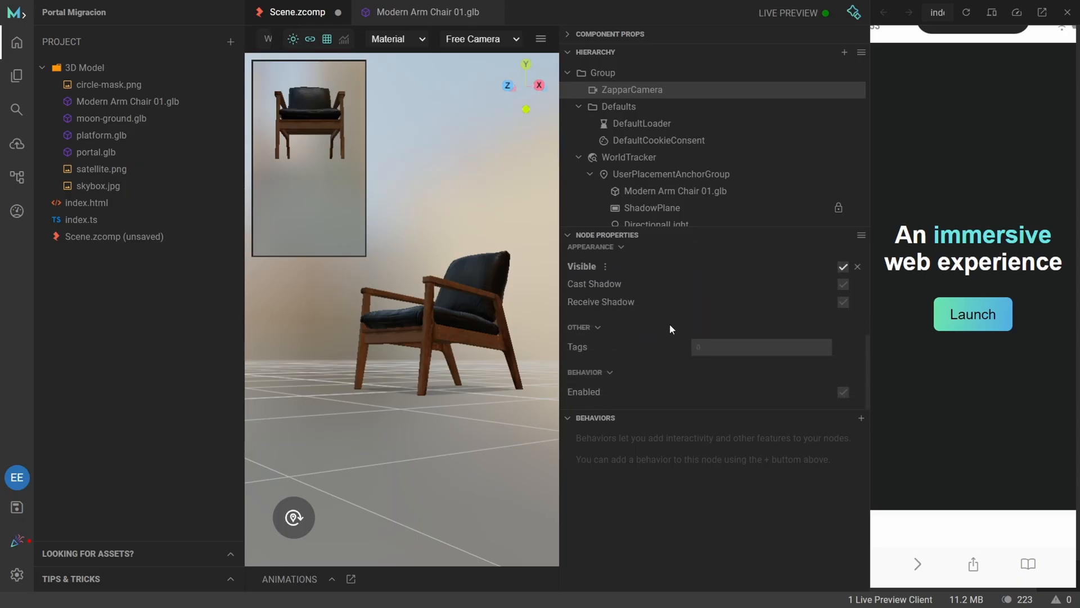
scroll(670, 327, "up", 6)
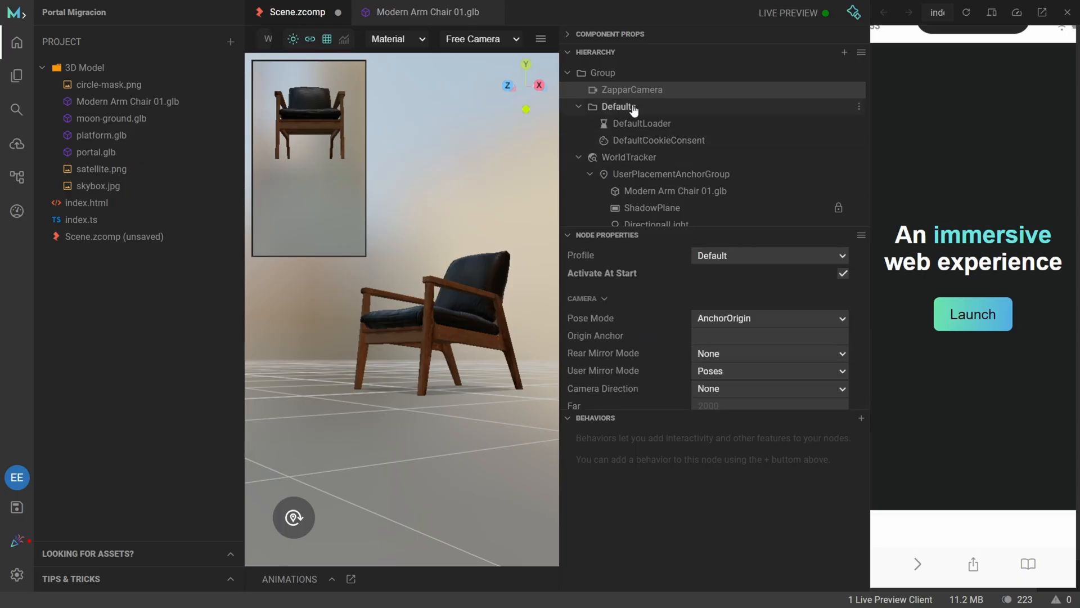
left_click(640, 124)
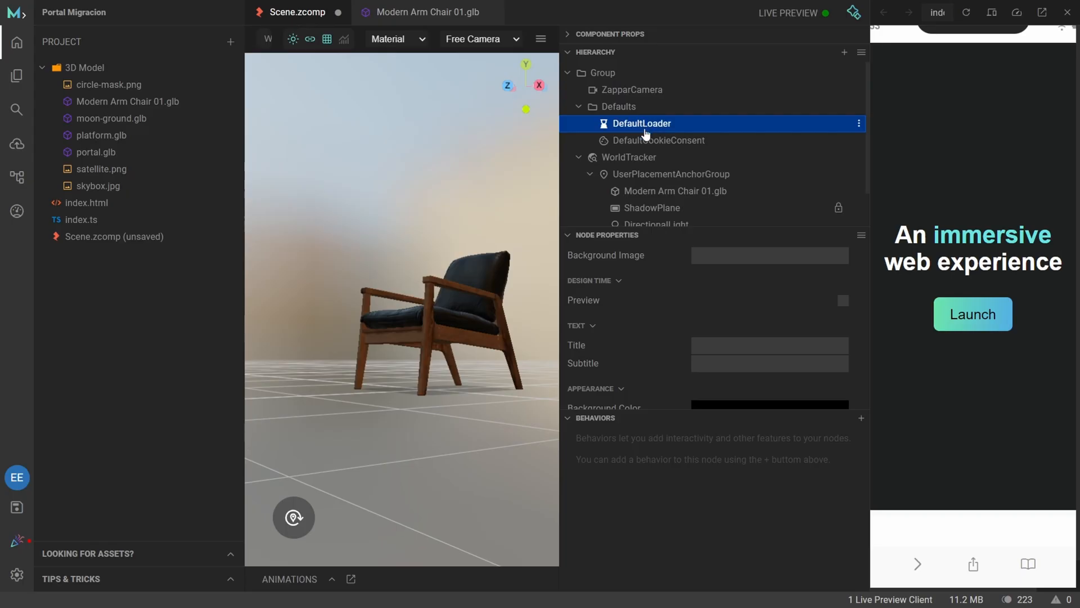
left_click(659, 141)
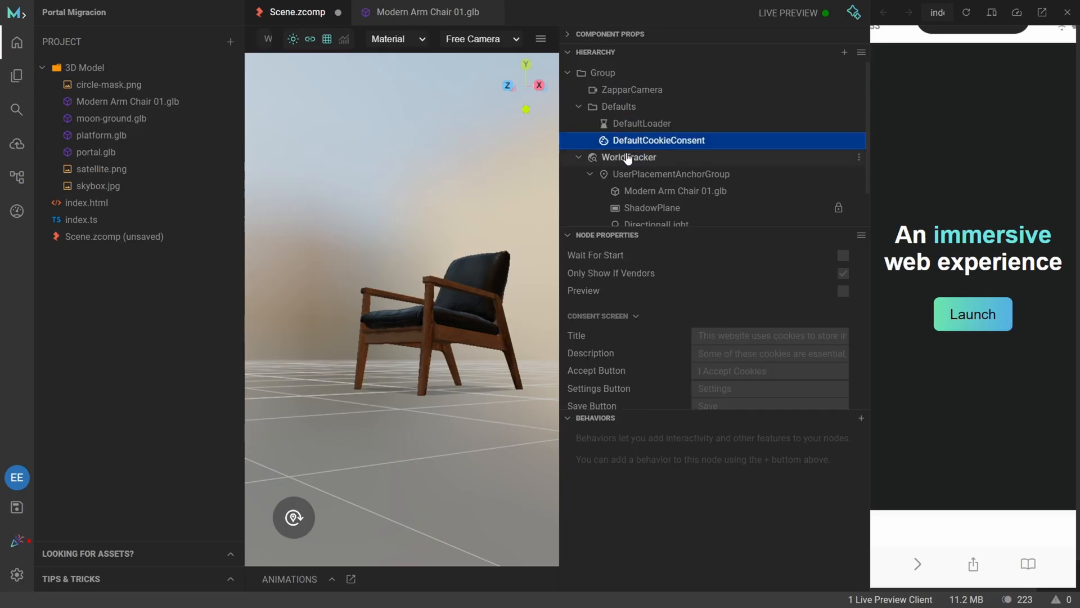
left_click(636, 158)
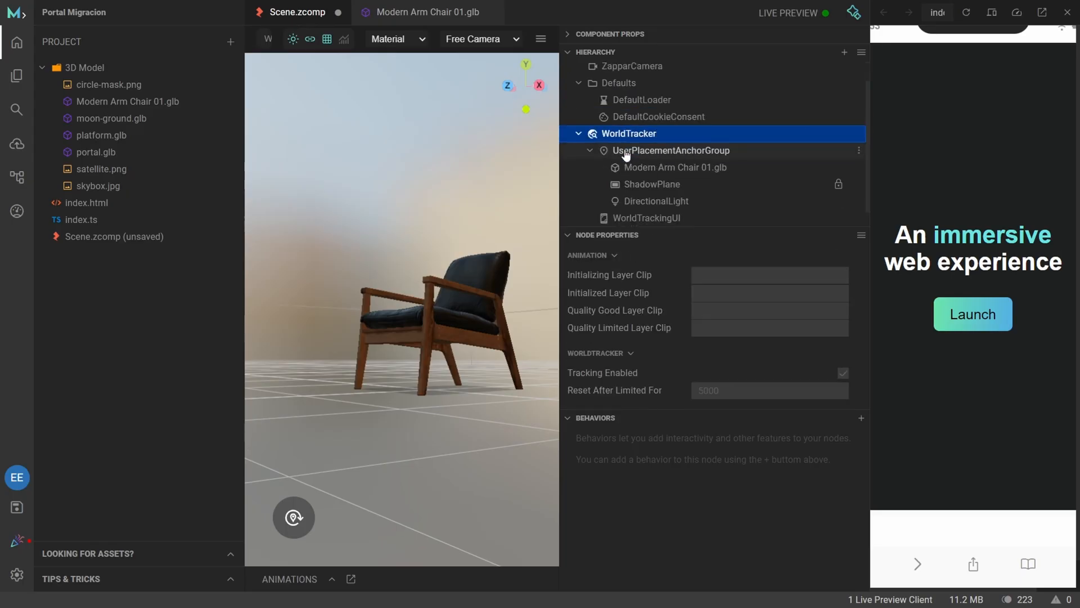
Examine the properties of UserPlacementAnchorGroup and its Modern Arm Chair 01.glb and ShadowPlane child nodes.
left_click(657, 153)
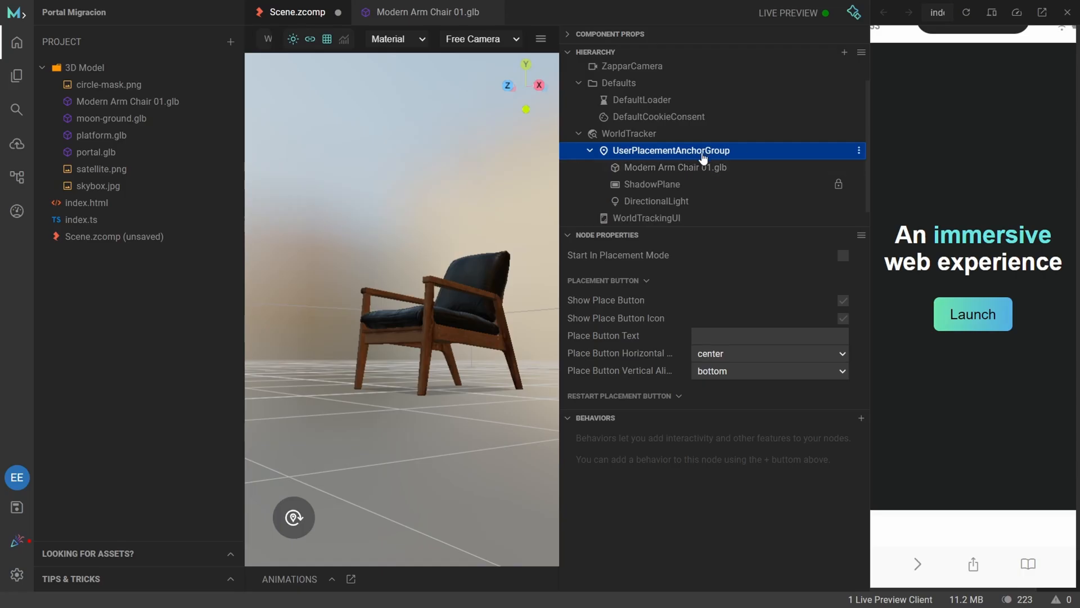
left_click(685, 169)
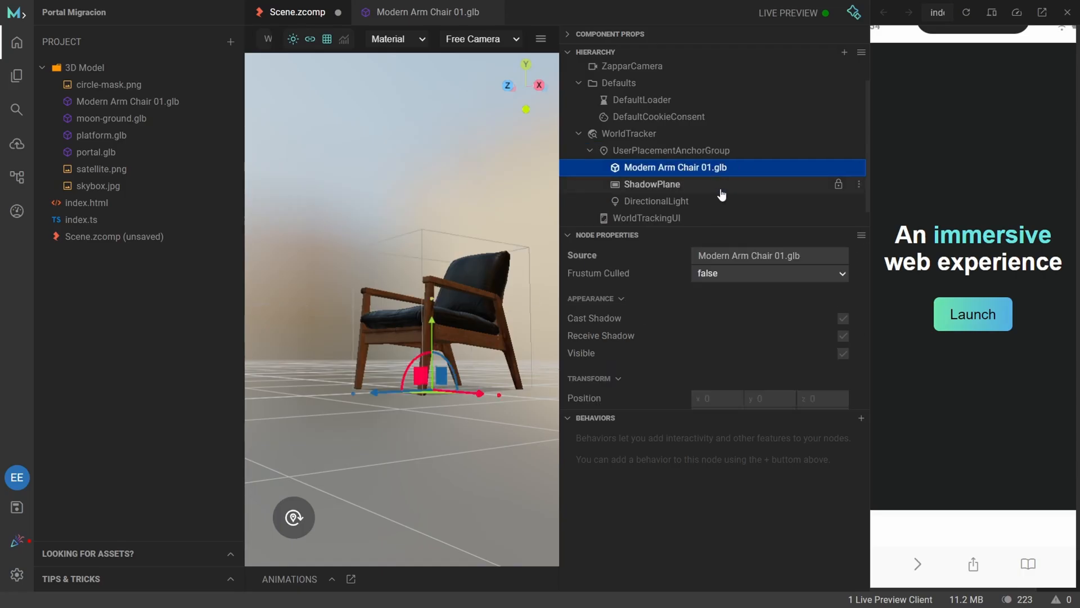
scroll(703, 191, "down", 1)
left_click(671, 168)
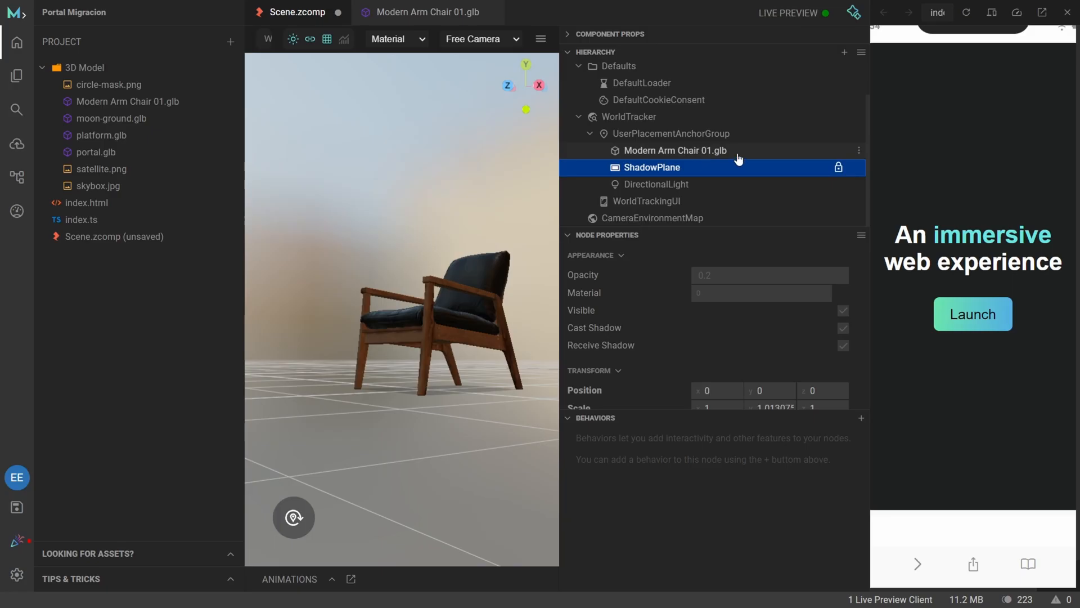
left_click(647, 150)
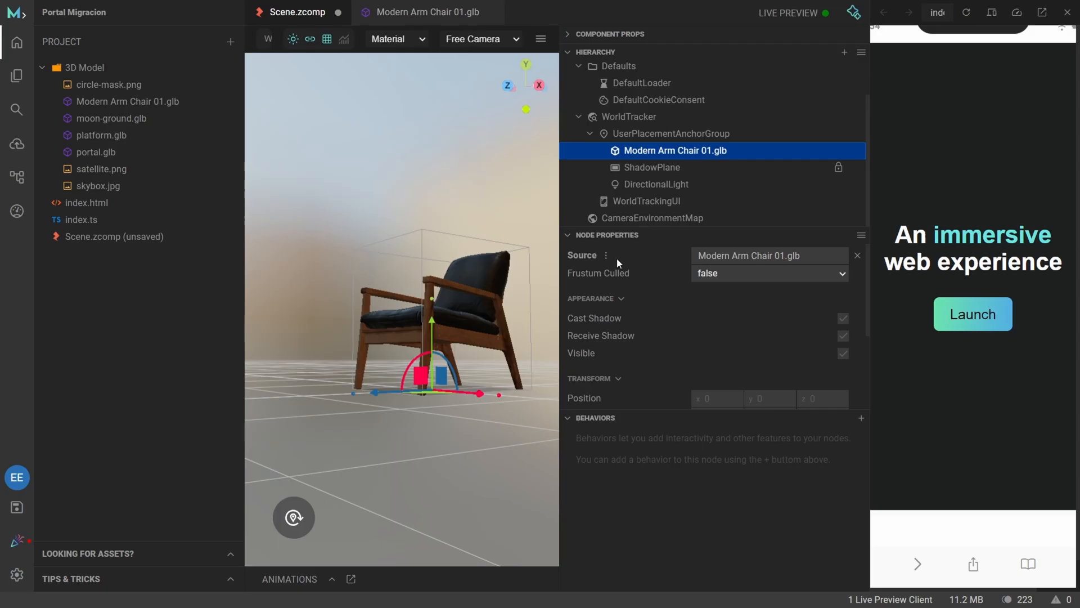
scroll(656, 326, "down", 5)
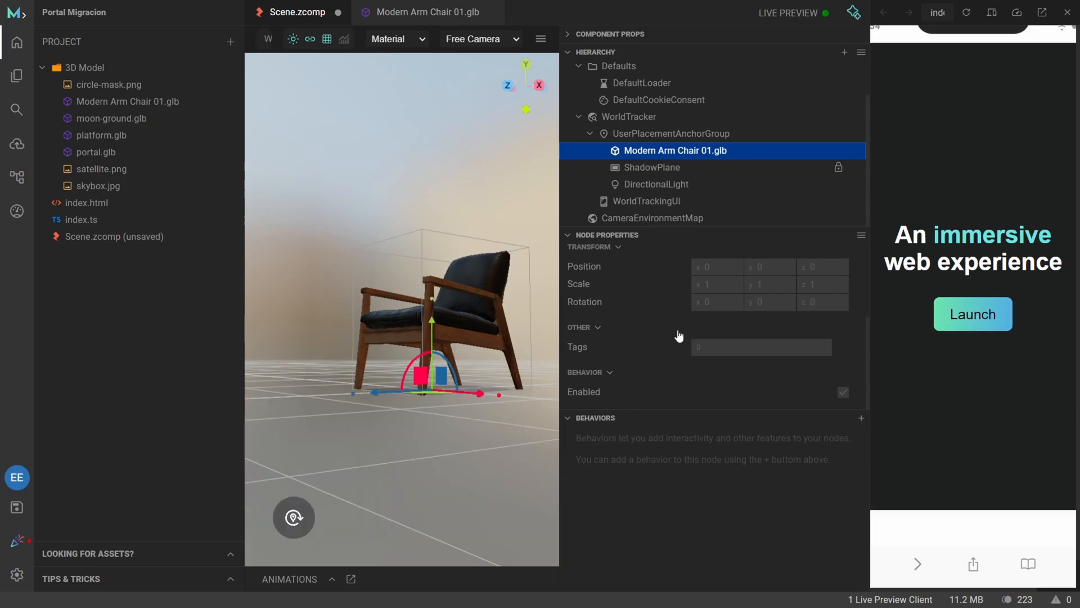
scroll(675, 334, "up", 4)
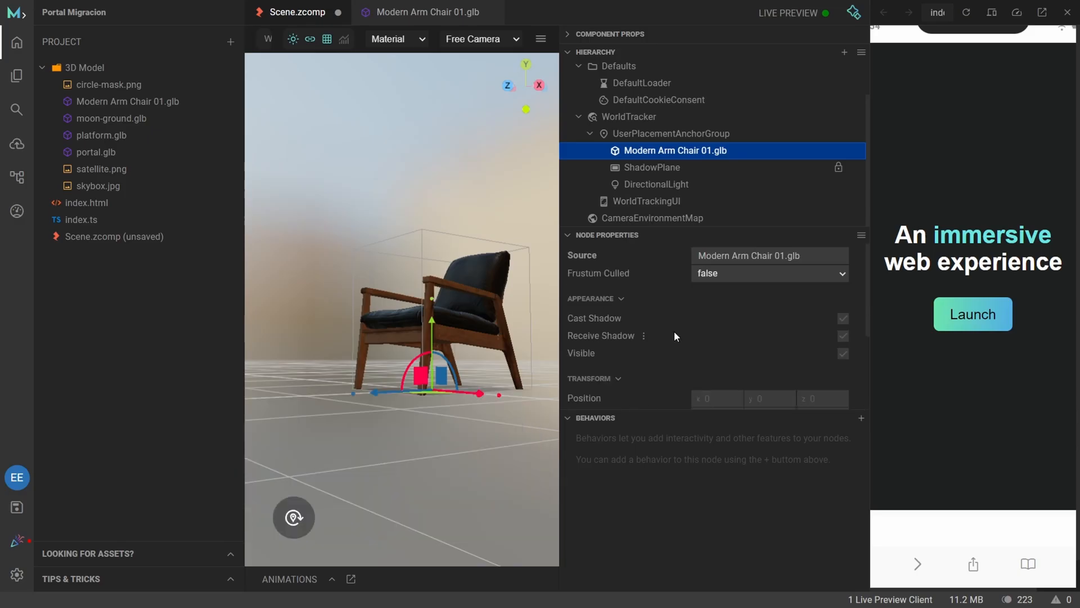
Replace the armchair node's source model with platform.glb.
left_click(778, 255)
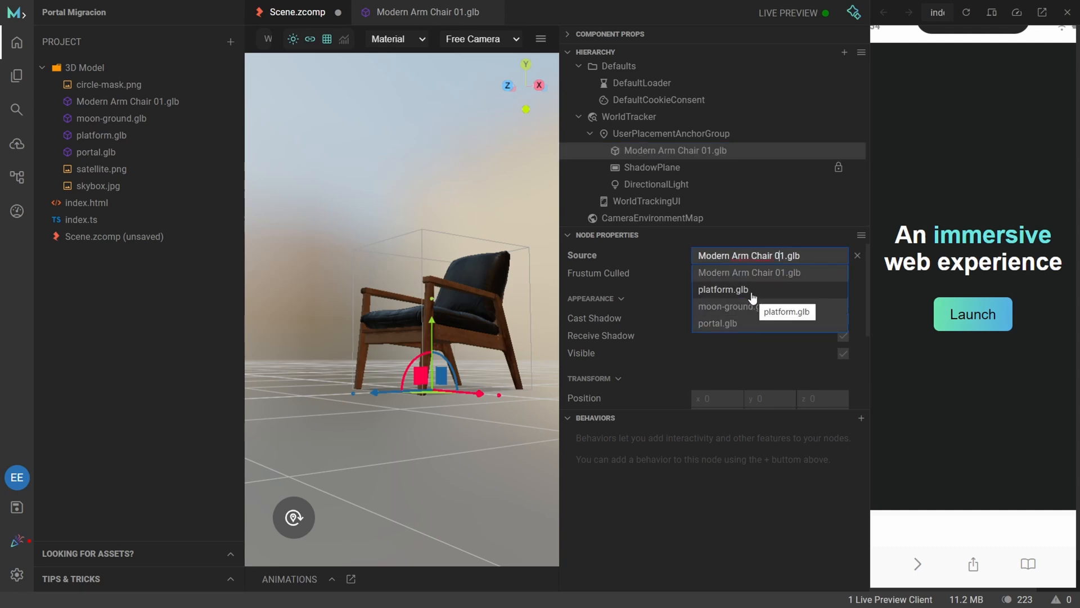
left_click(724, 289)
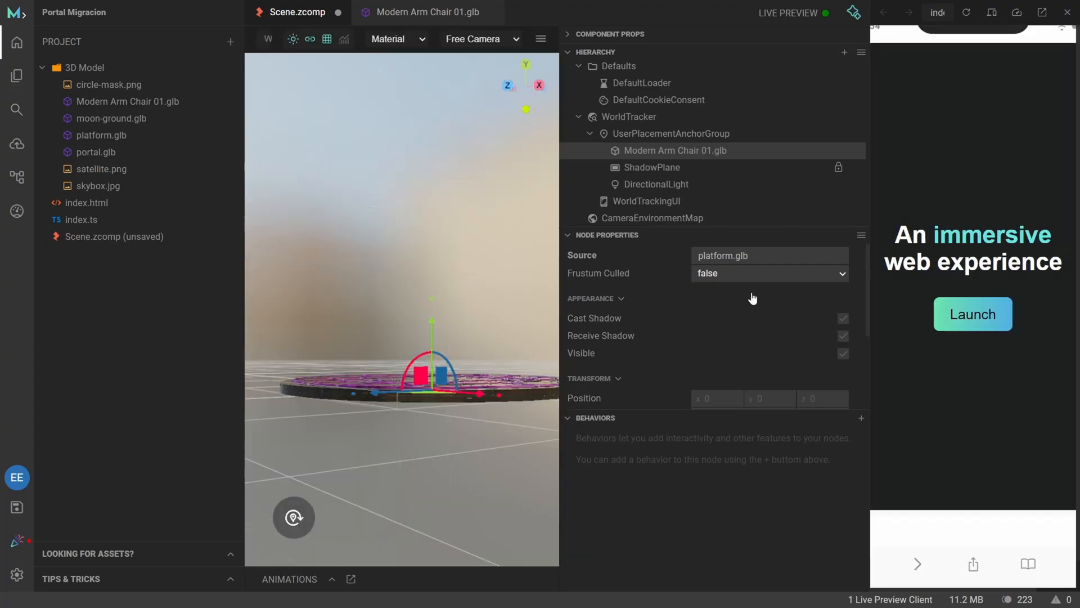
left_click_drag(344, 411, 386, 482)
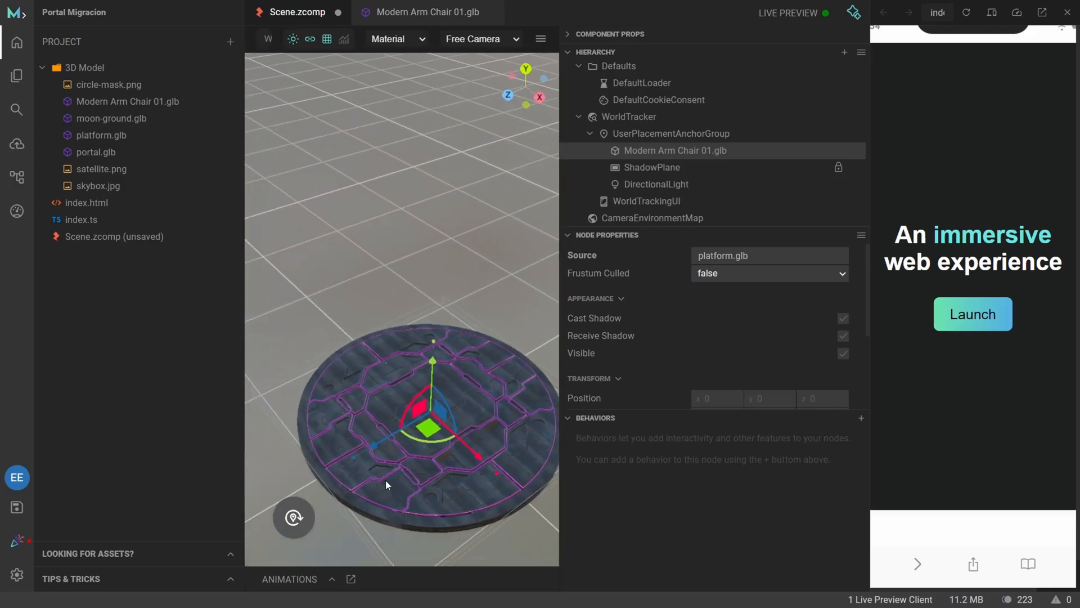
Rename the Modern Arm Chair 01.glb node in the hierarchy as platform.glb.
left_click(859, 151)
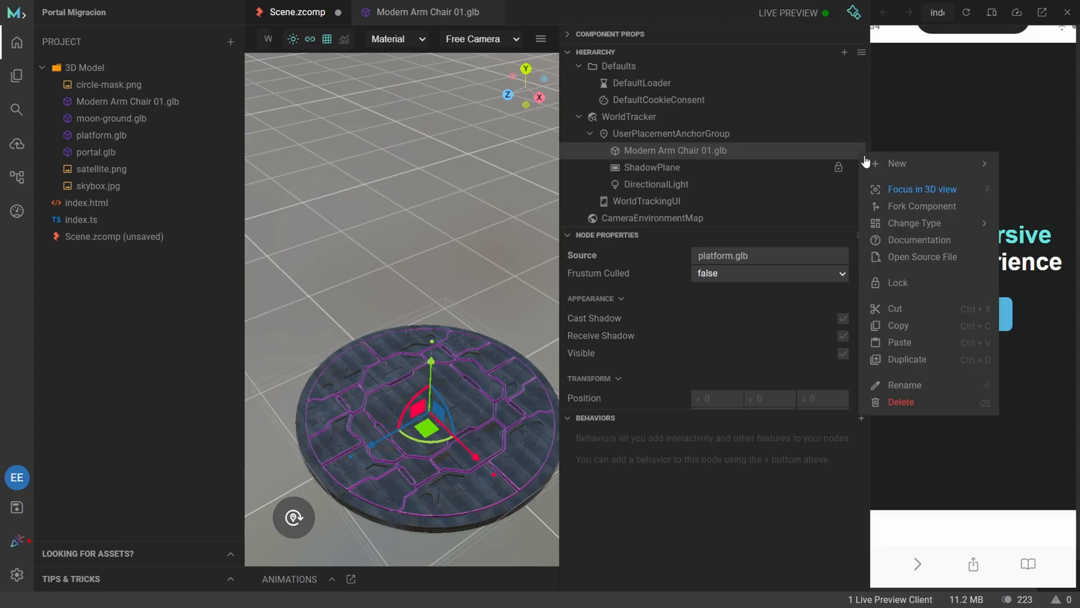
mouse_move(883, 156)
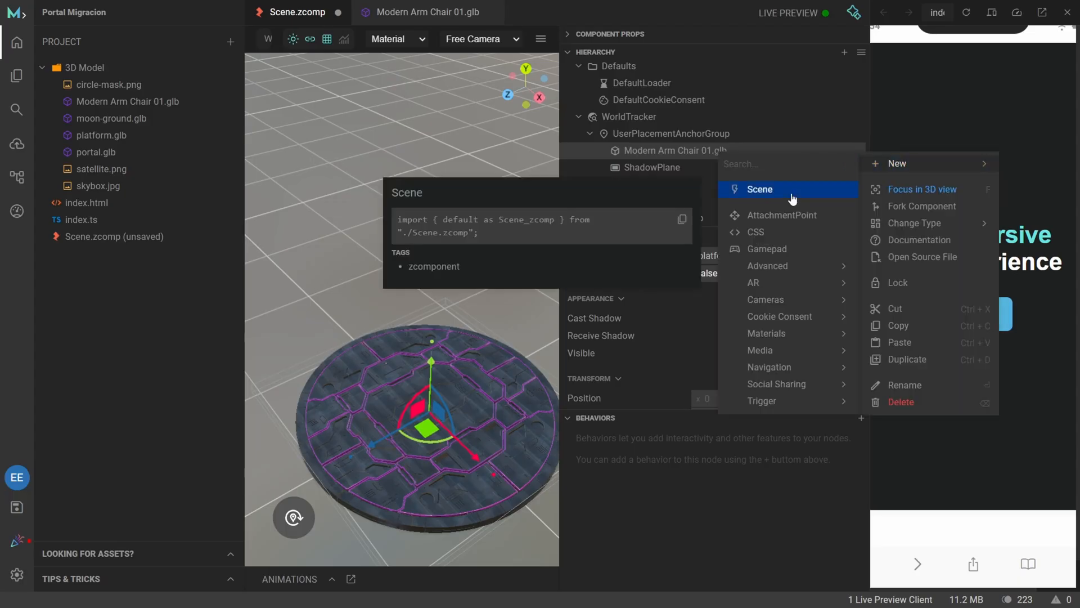
mouse_move(789, 390)
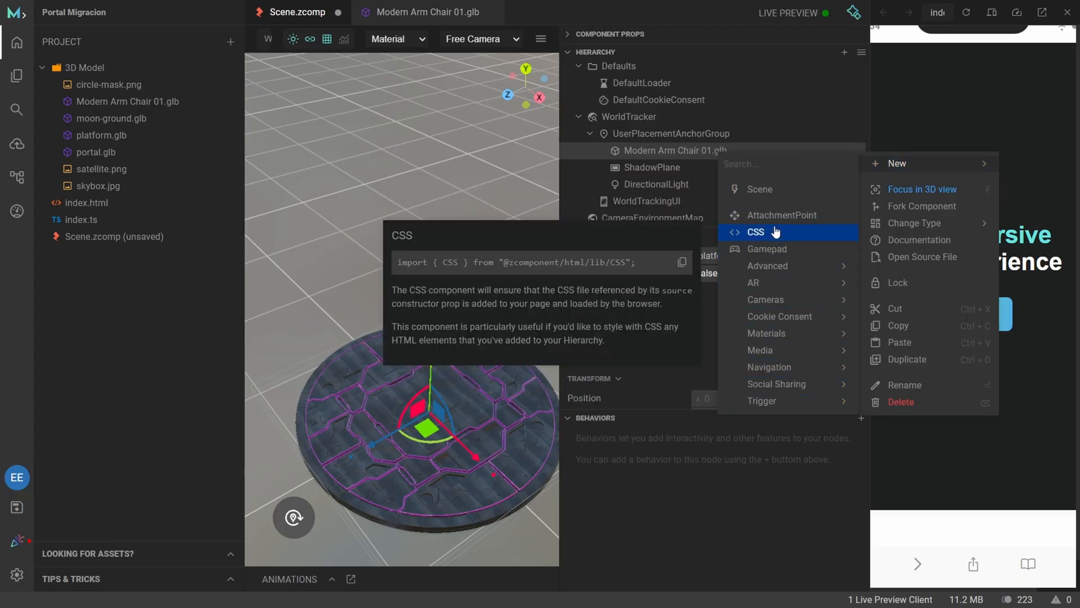
mouse_move(919, 227)
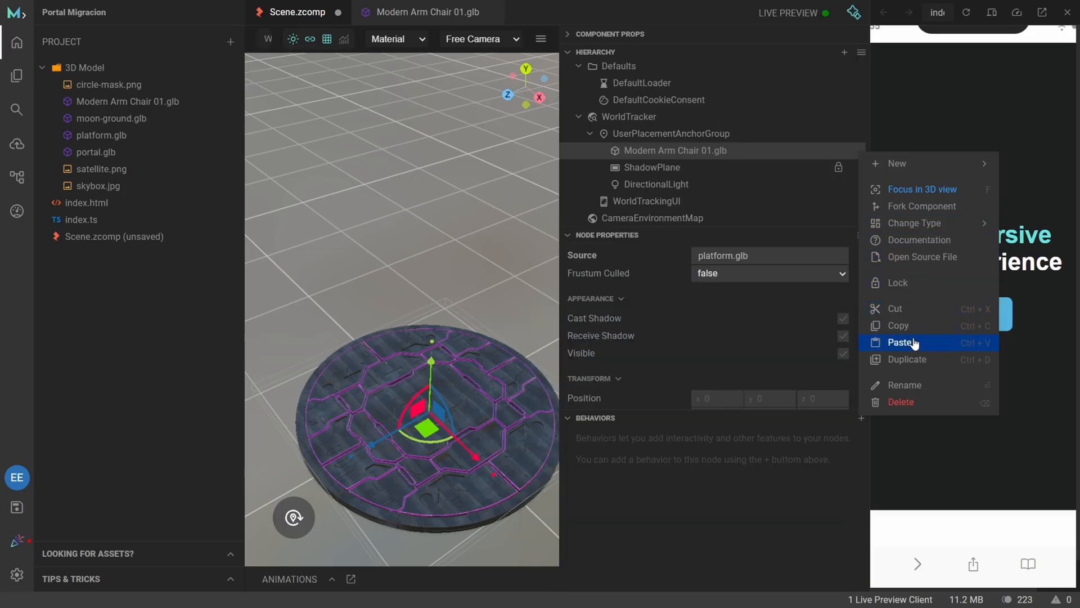
left_click(916, 391)
type("platf")
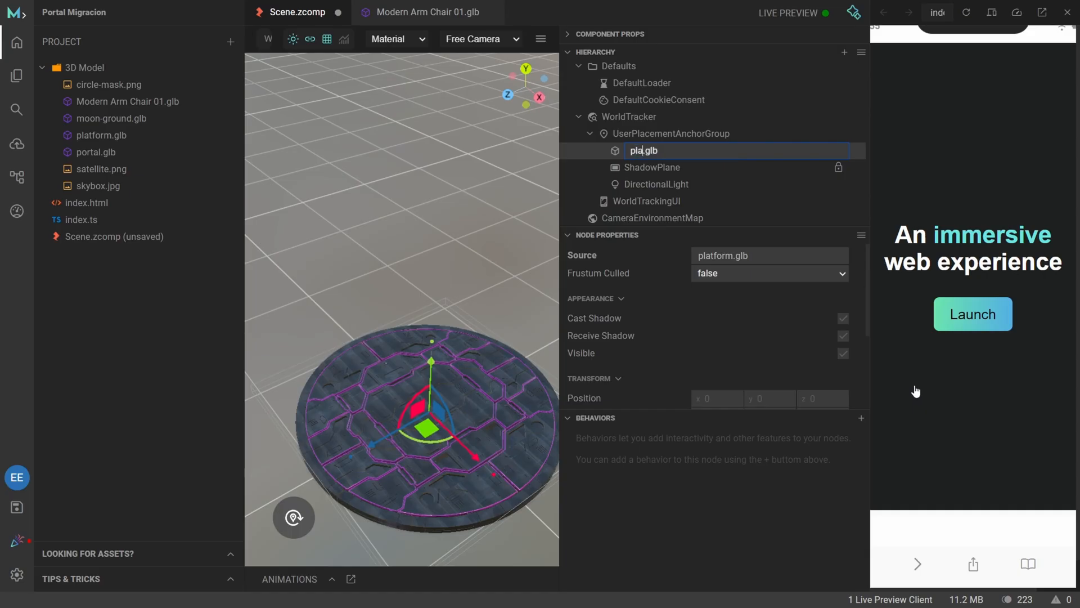
type("orm")
key("Return")
Review the available node types, add a Group node under the root, and move it into UserPlacementAnchorGroup above platform.glb.
left_click_drag(360, 229, 556, 208)
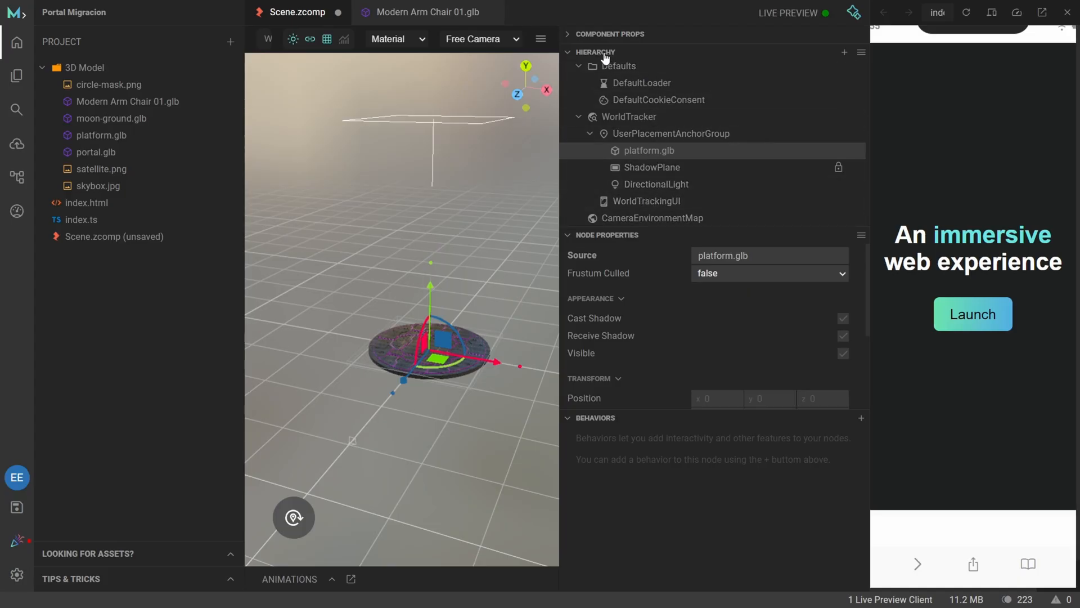
left_click(844, 54)
mouse_move(893, 68)
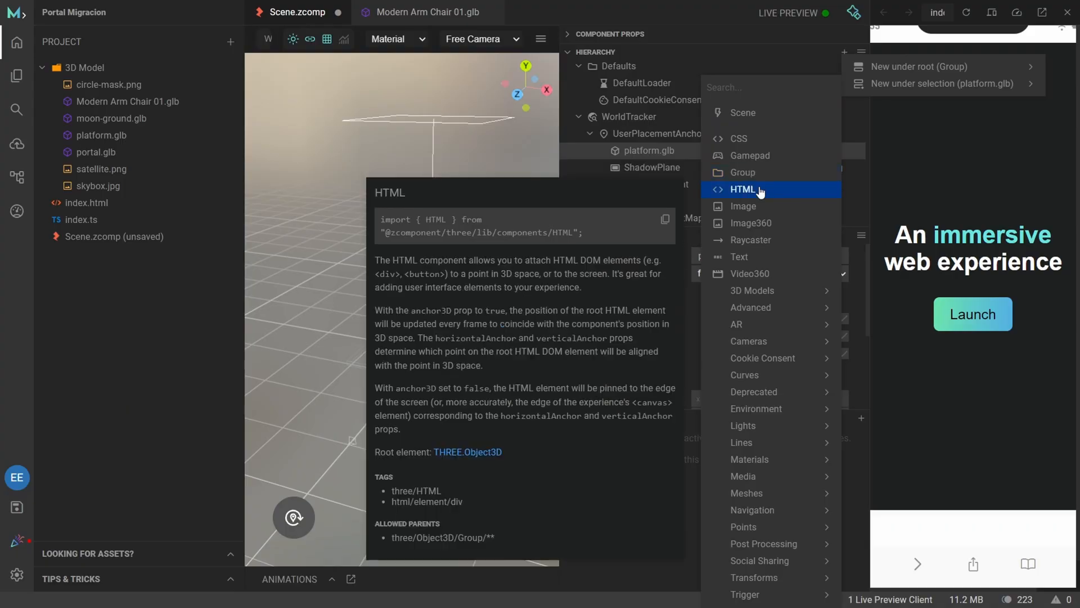
mouse_move(805, 297)
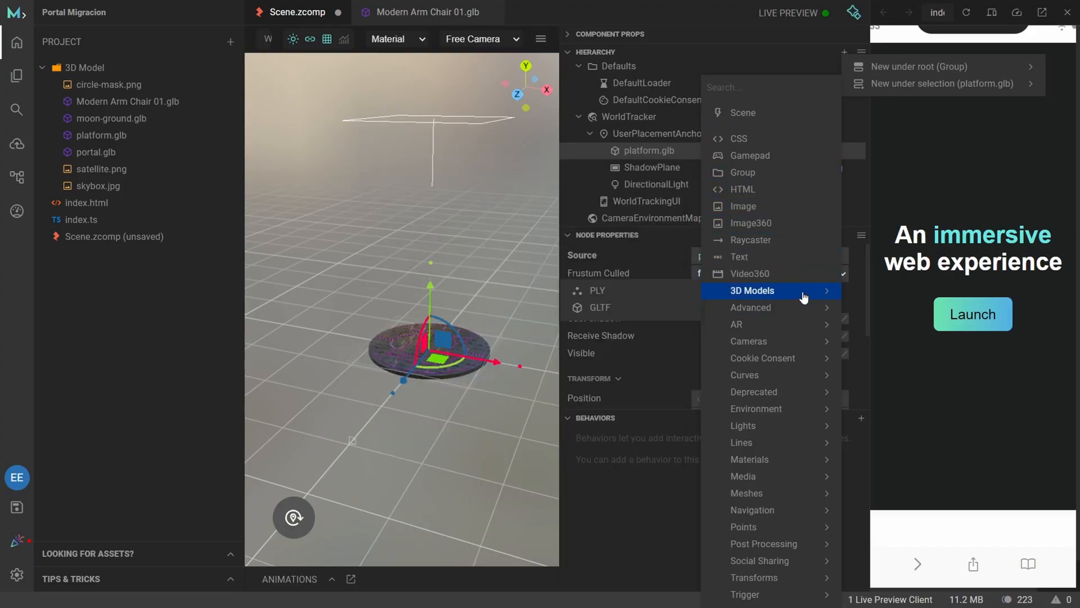
mouse_move(803, 330)
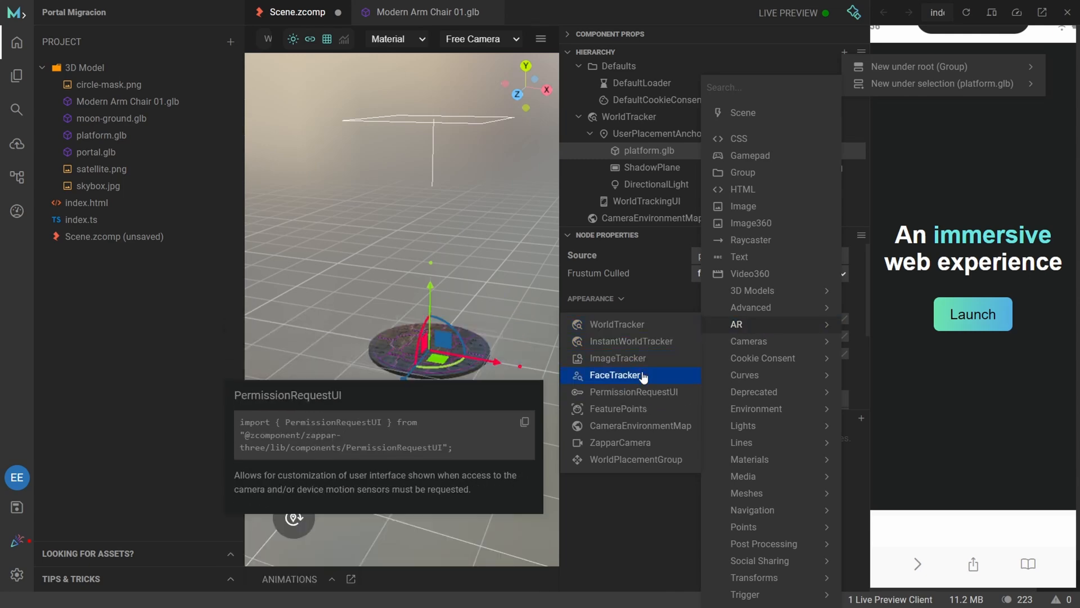
mouse_move(770, 344)
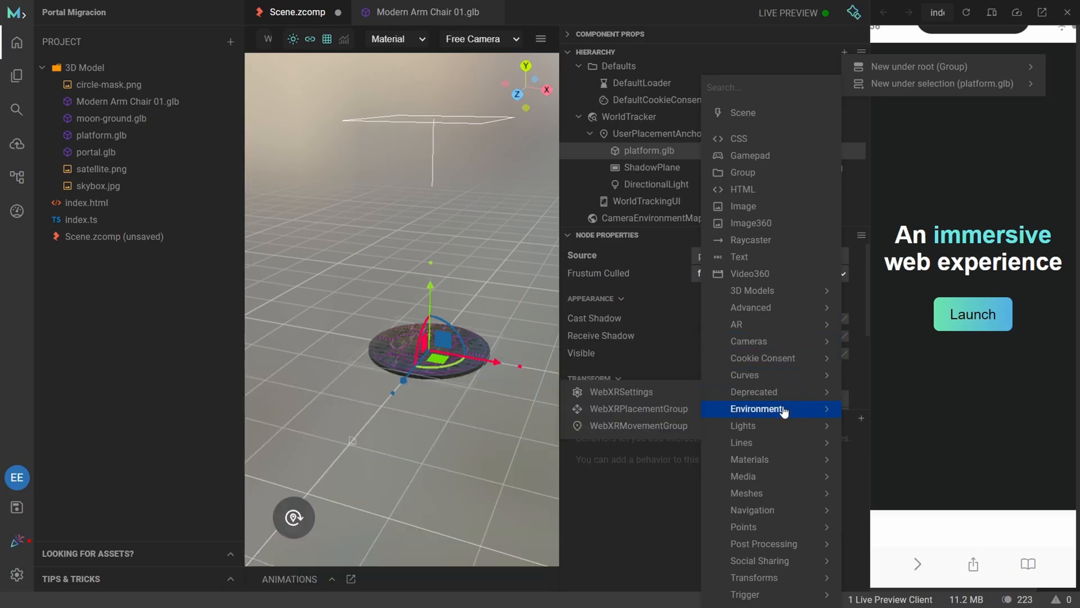
mouse_move(783, 412)
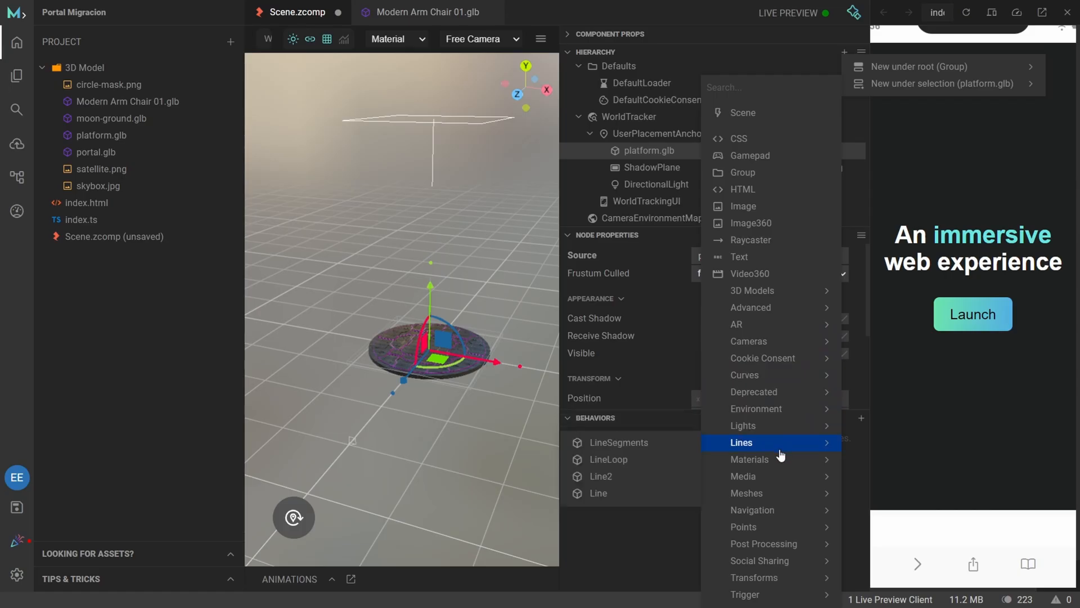
mouse_move(771, 482)
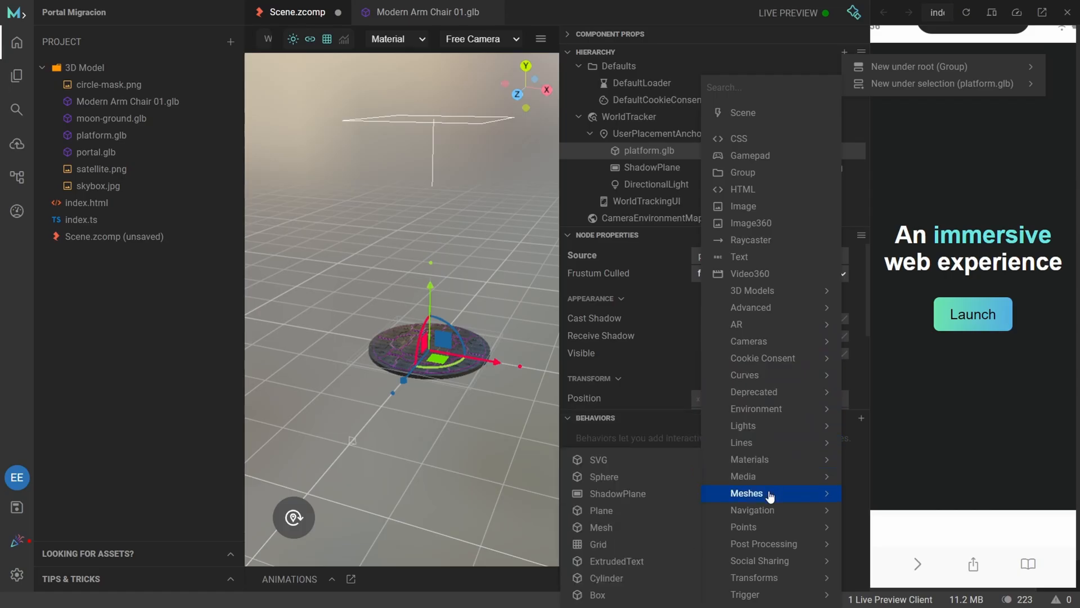
mouse_move(784, 565)
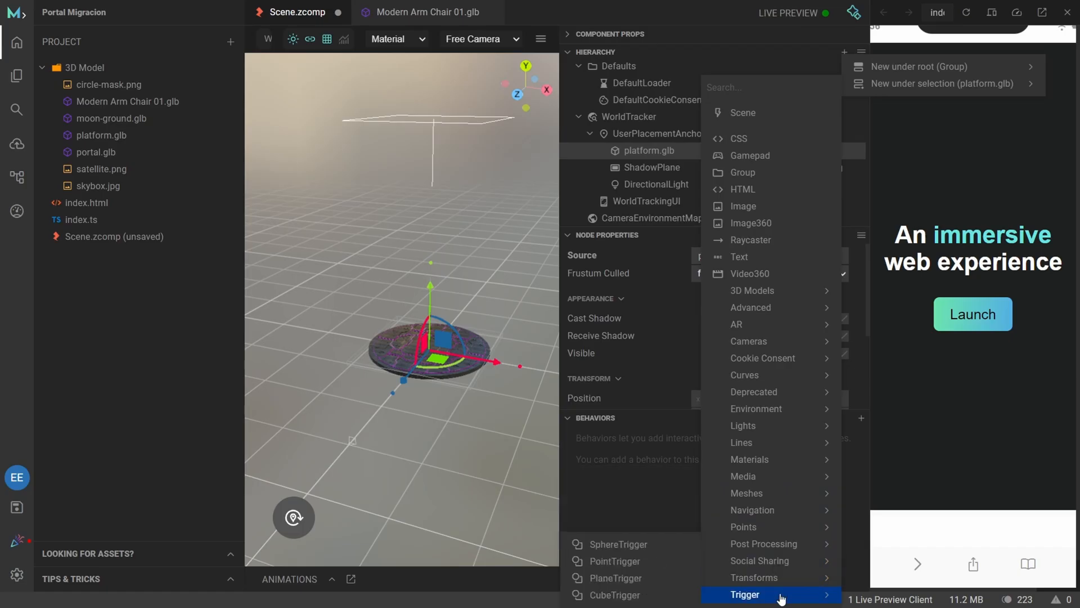
mouse_move(764, 231)
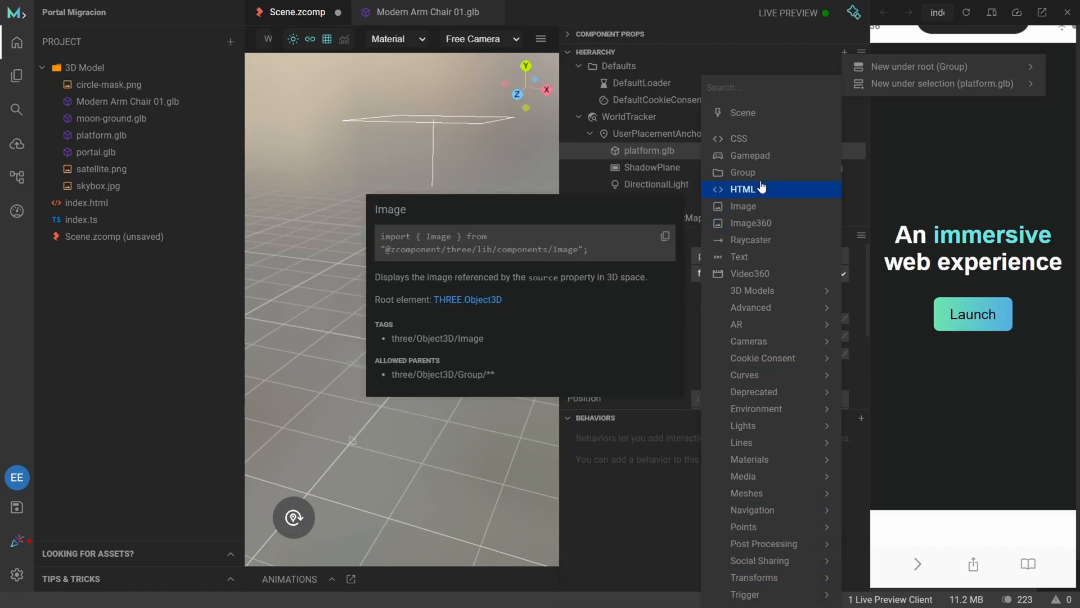
mouse_move(761, 176)
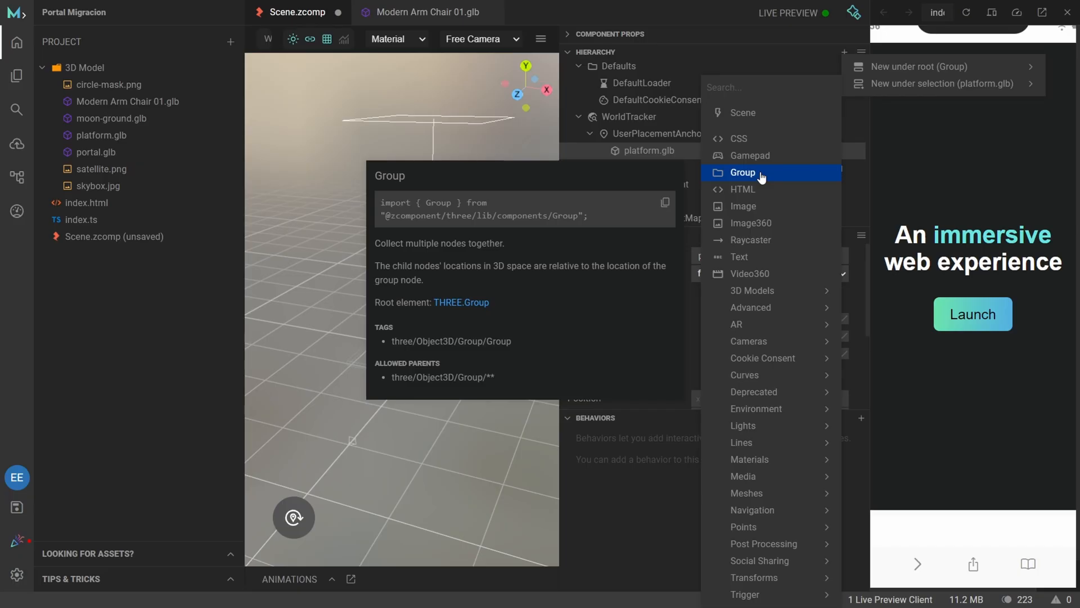
left_click(761, 176)
left_click_drag(610, 222, 668, 126)
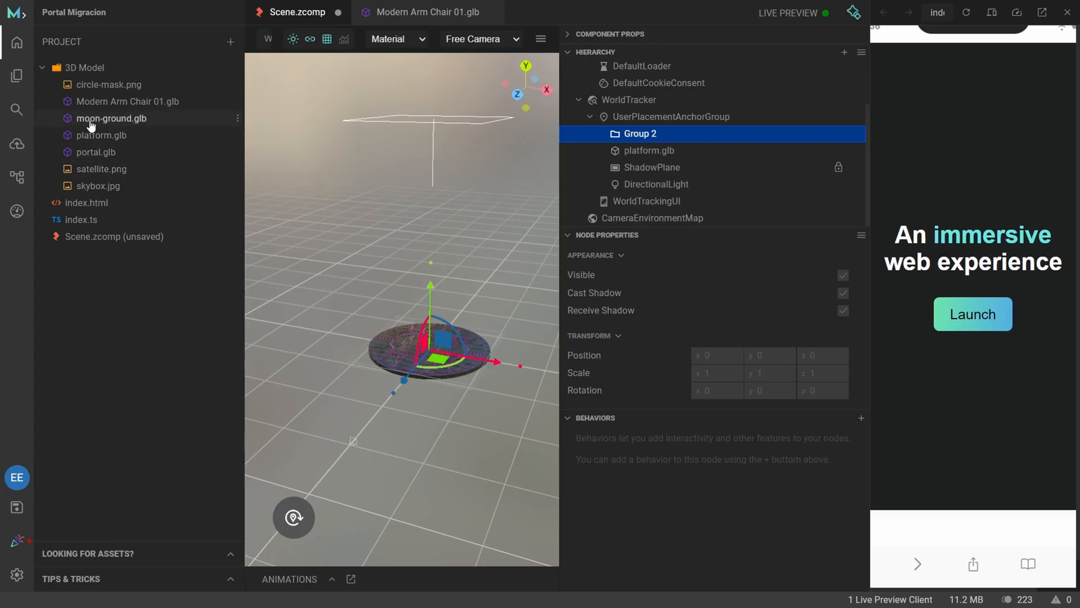
Add the moon-ground.glb model to the scene as a child of Group 2.
left_click_drag(90, 119, 649, 135)
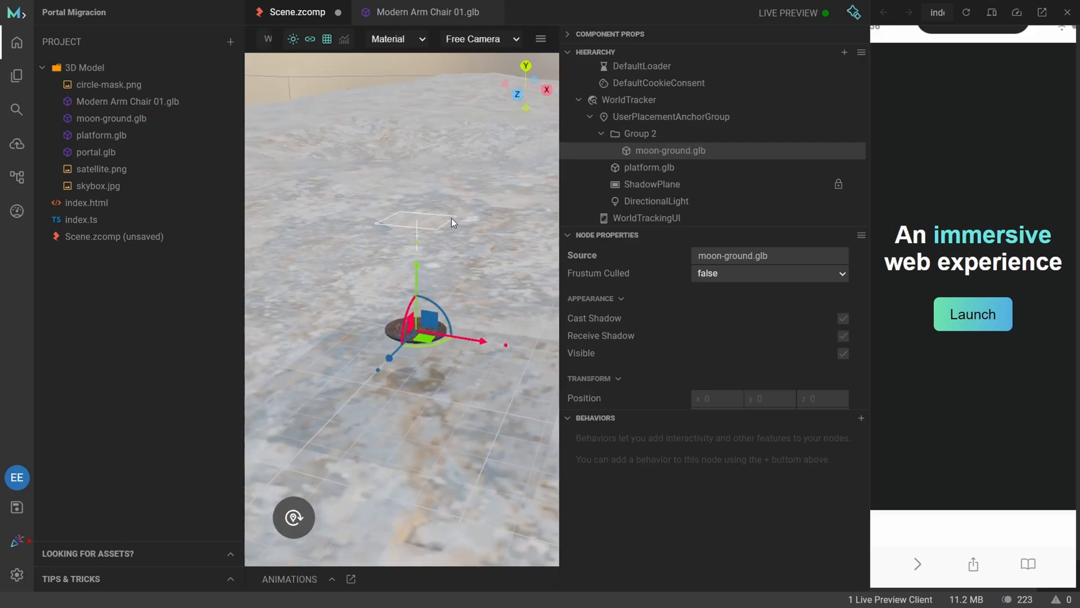
left_click_drag(379, 249, 482, 266)
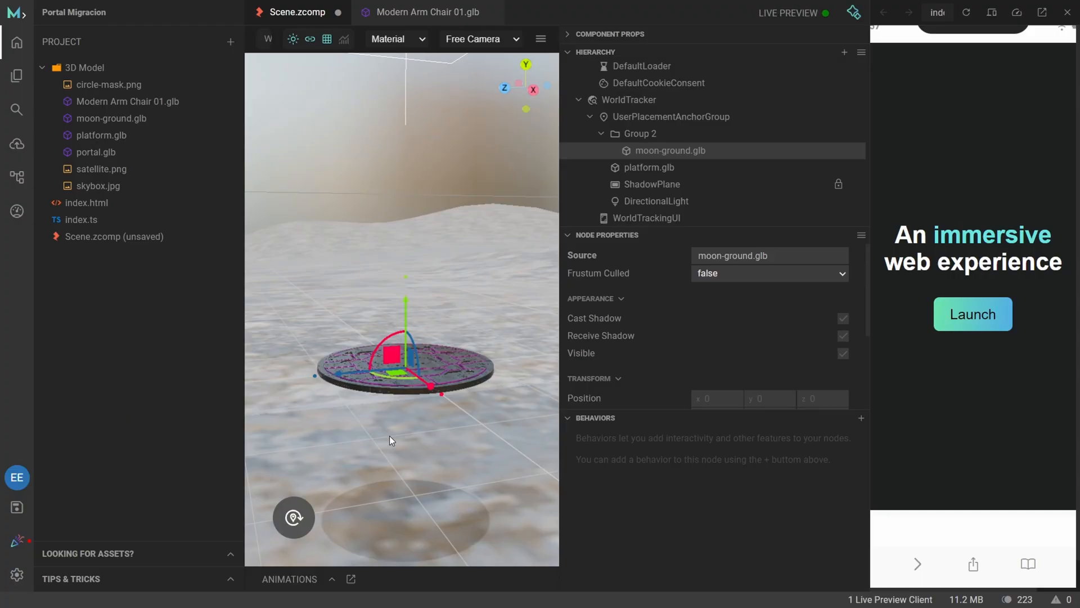
left_click_drag(390, 441, 474, 444)
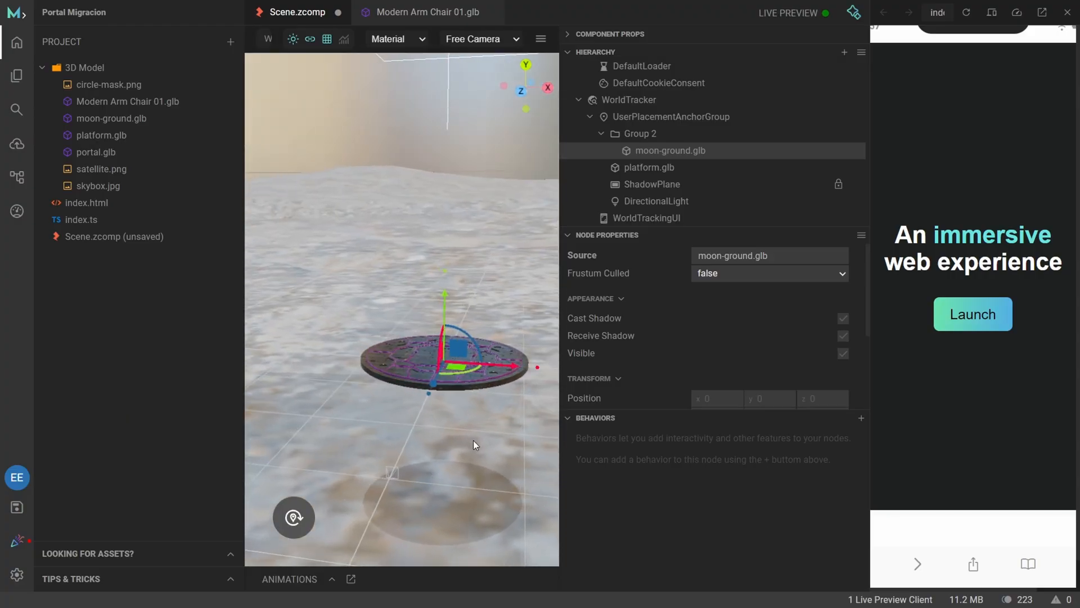
left_click_drag(474, 440, 374, 367)
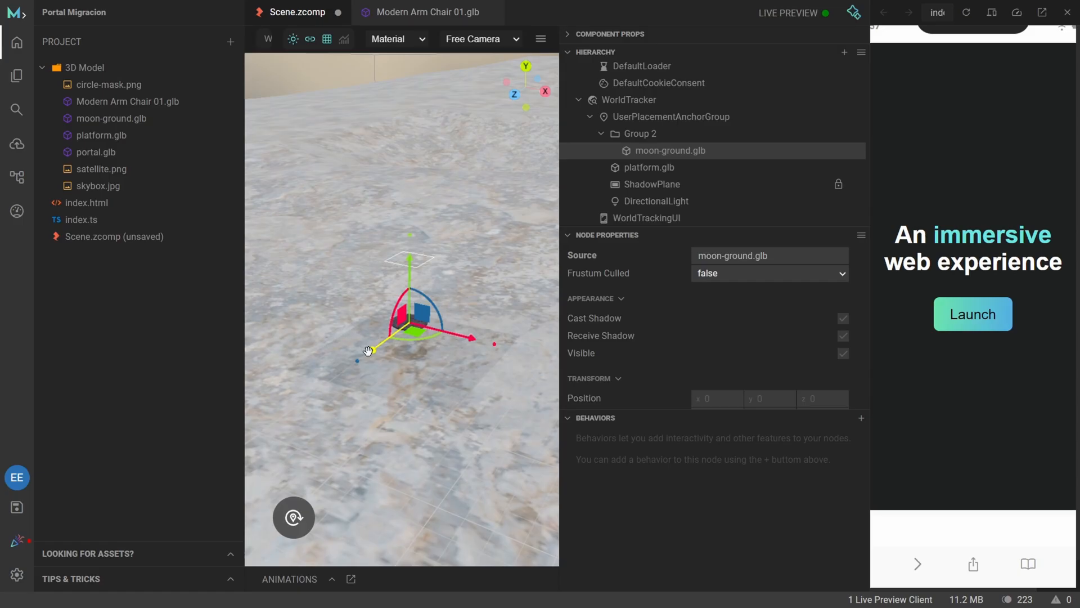
Move moon-ground.glb along the Z axis to about -581 and scale it uniformly to about 1.06.
left_click_drag(368, 351, 585, 197)
scroll(438, 307, "down", 3)
scroll(399, 331, "down", 3)
scroll(397, 340, "down", 3)
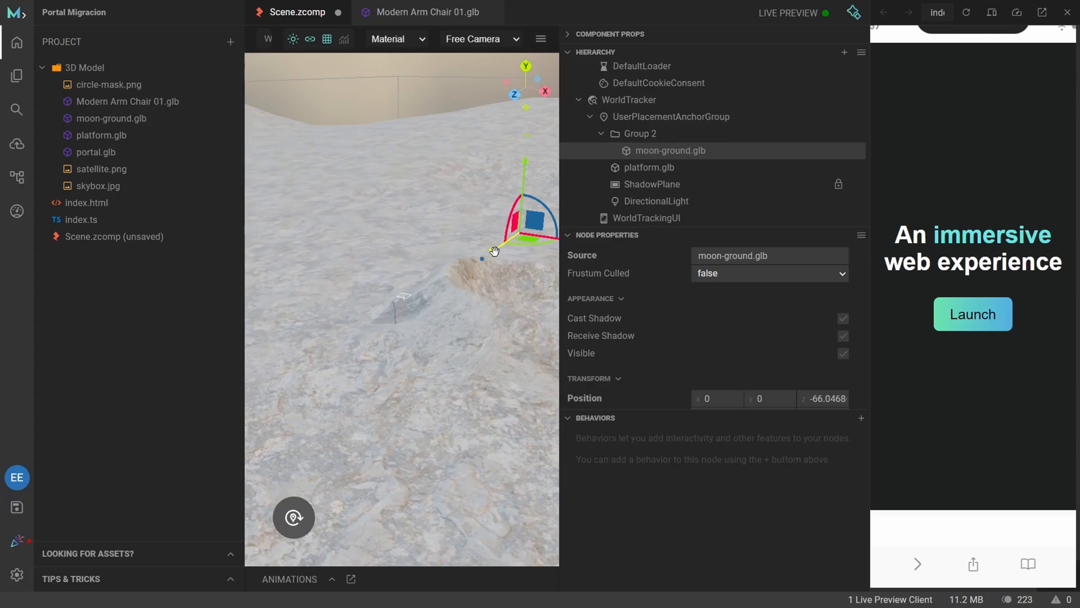
left_click_drag(494, 249, 588, 173)
scroll(455, 271, "down", 3)
left_click_drag(454, 271, 471, 265)
left_click_drag(478, 217, 429, 350)
key("ctrl+z")
Move moon-ground.glb along the Y axis to about 15.3.
scroll(416, 408, "up", 5)
scroll(687, 349, "down", 1)
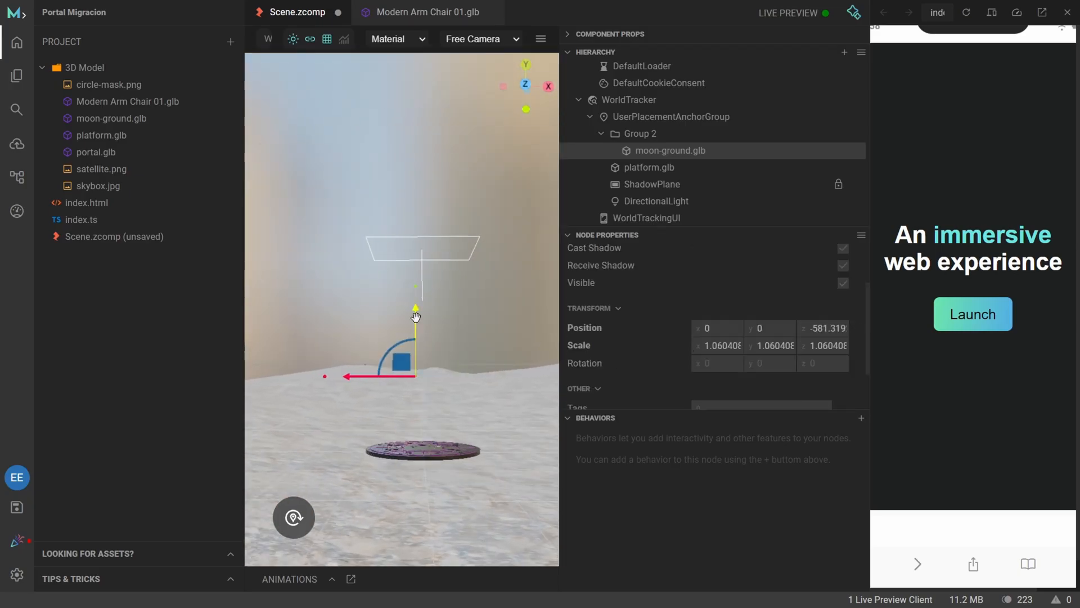
left_click_drag(416, 312, 421, 433)
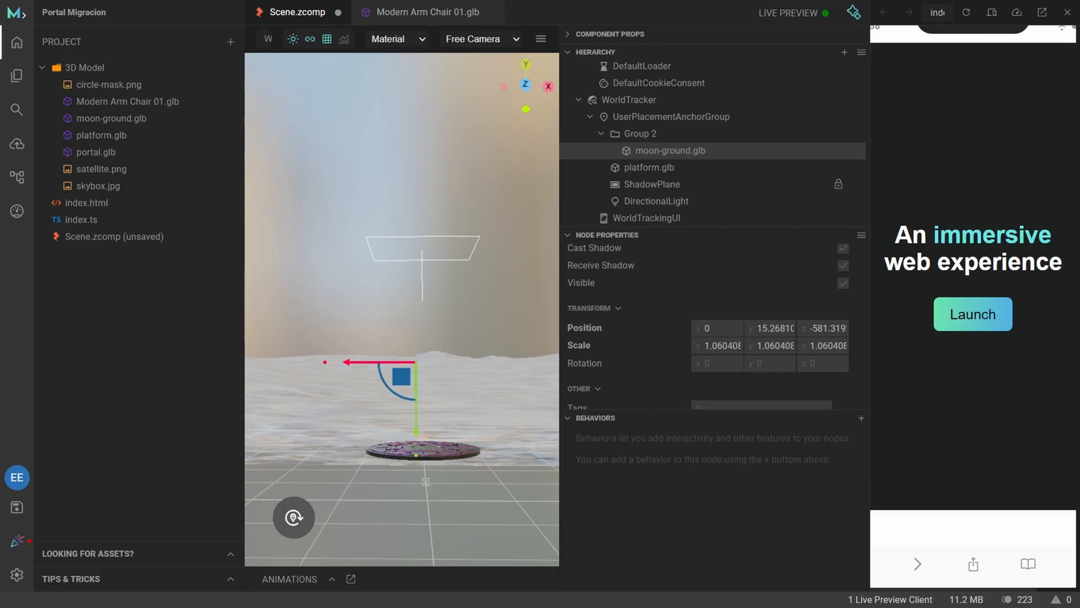
Move the platform.glb node into Group 2 above moon-ground.glb and clear the selection.
left_click_drag(652, 167, 641, 144)
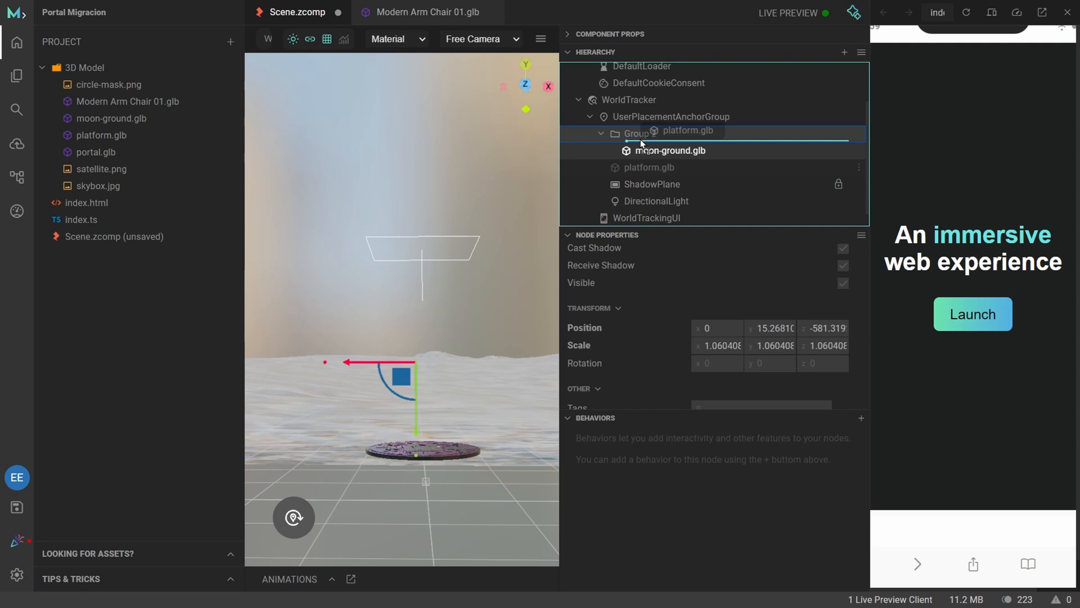
left_click_drag(641, 143, 629, 137)
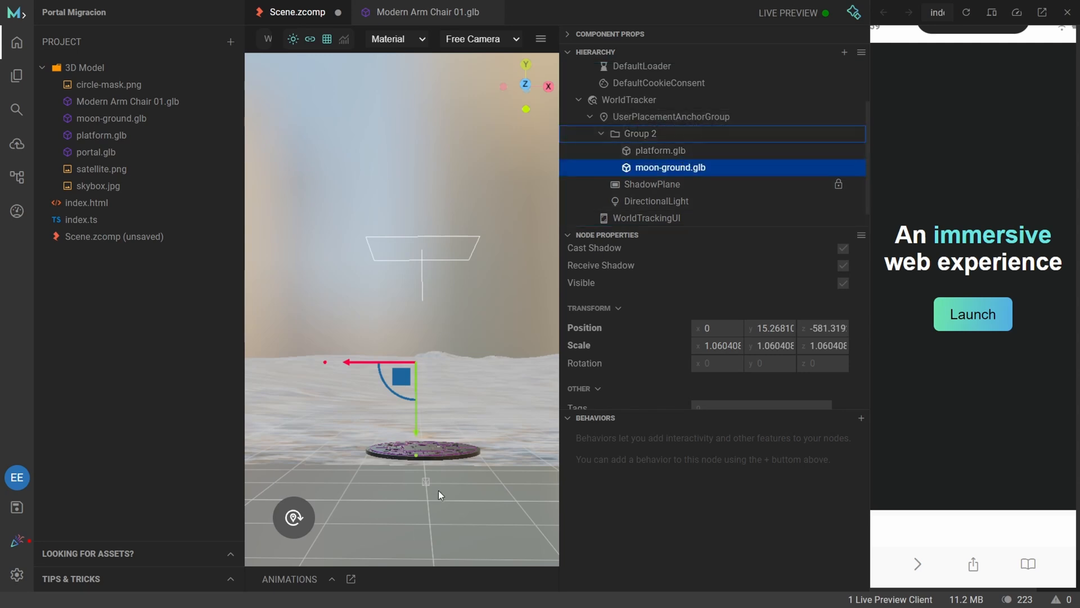
left_click_drag(438, 490, 422, 514)
left_click(453, 487)
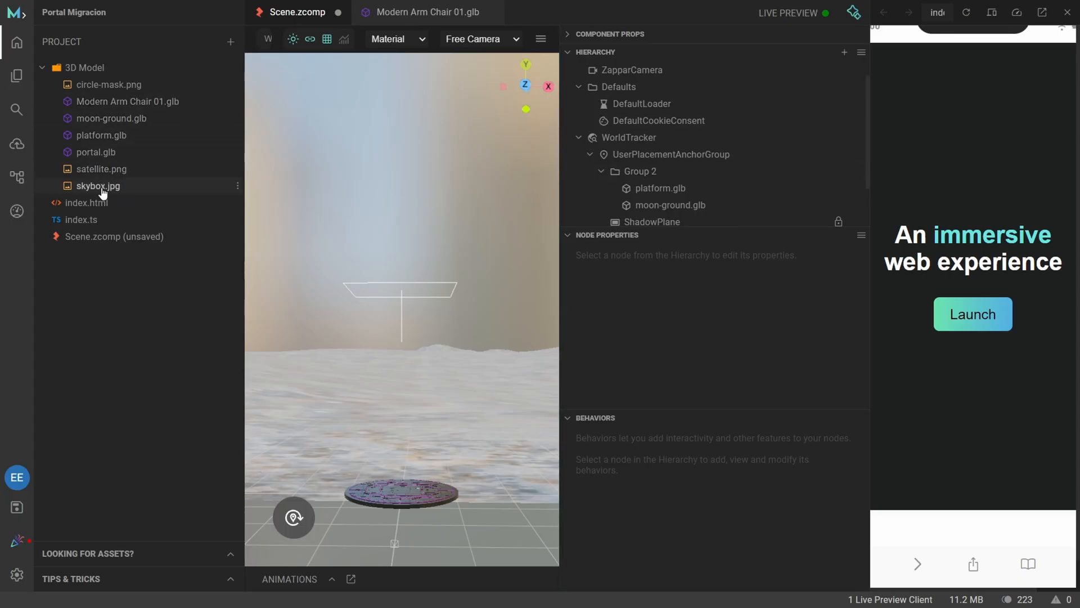
Add skybox.jpg to Group 2 as an Image360 node surrounding the scene.
left_click_drag(104, 188, 662, 194)
left_click_drag(670, 180, 674, 175)
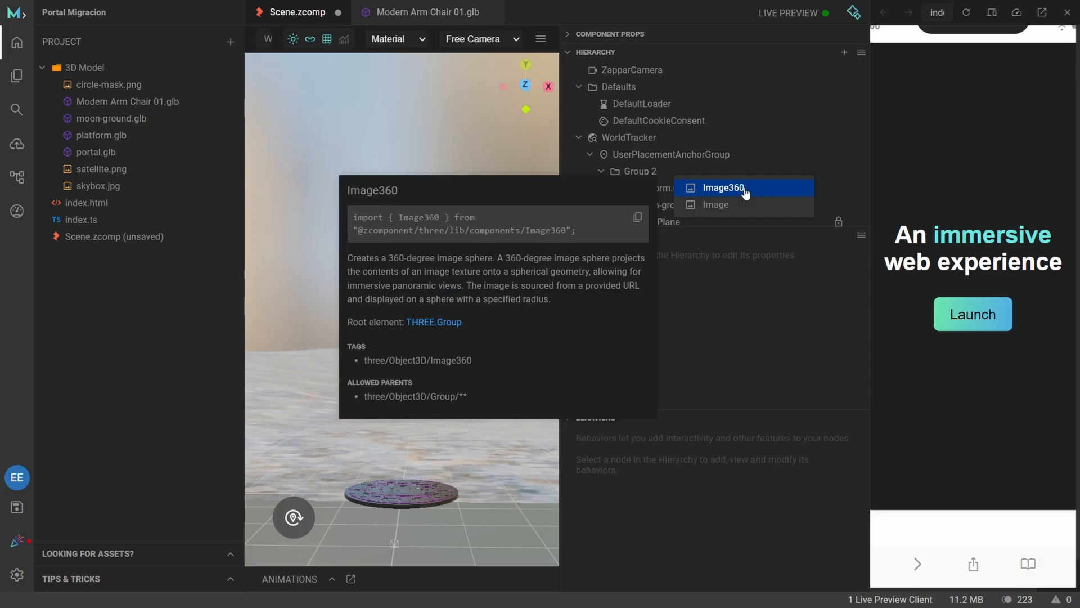
left_click(745, 191)
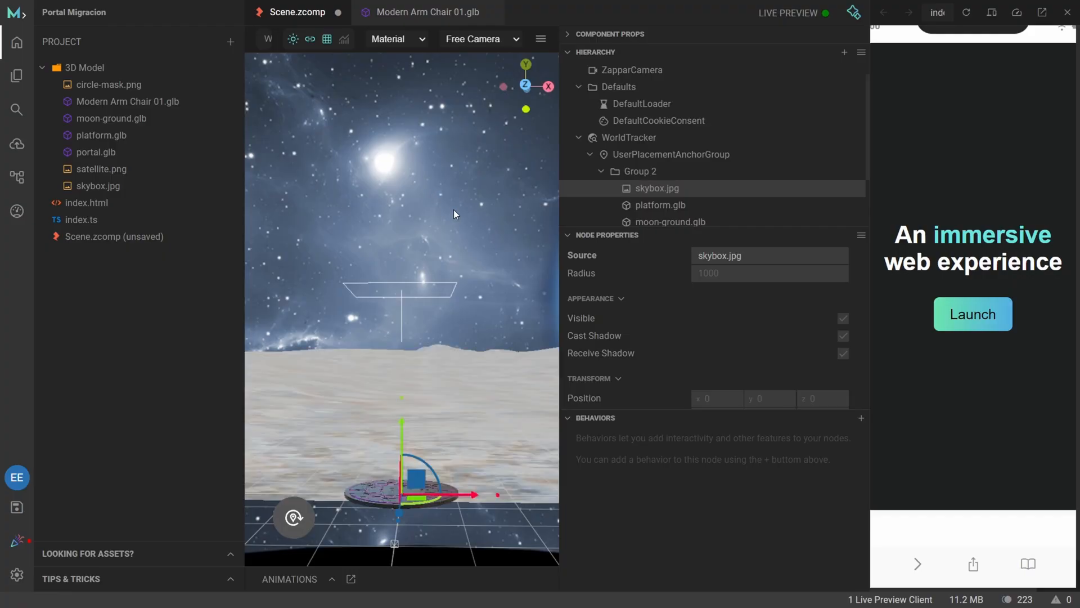
scroll(488, 306, "down", 10)
left_click_drag(488, 306, 478, 373)
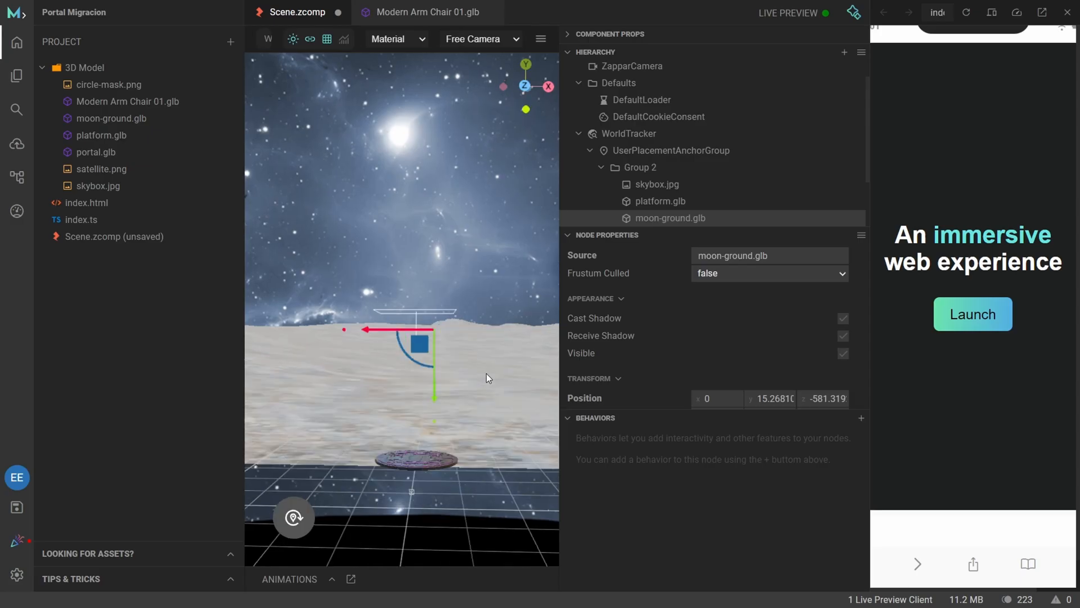
Add a new Plane mesh node inside Group 2.
left_click(755, 172)
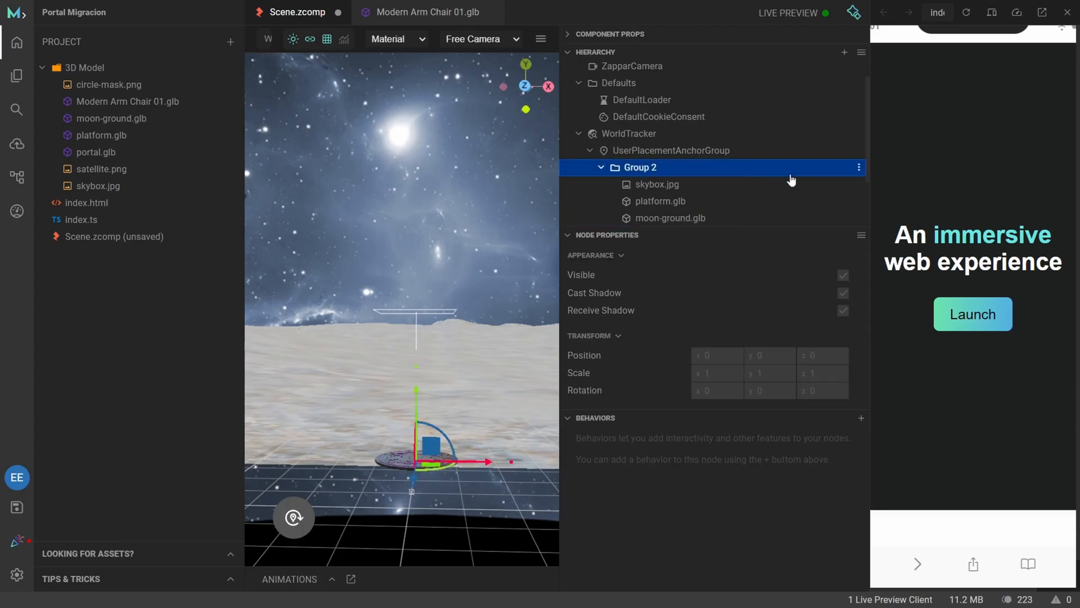
left_click(859, 169)
mouse_move(889, 180)
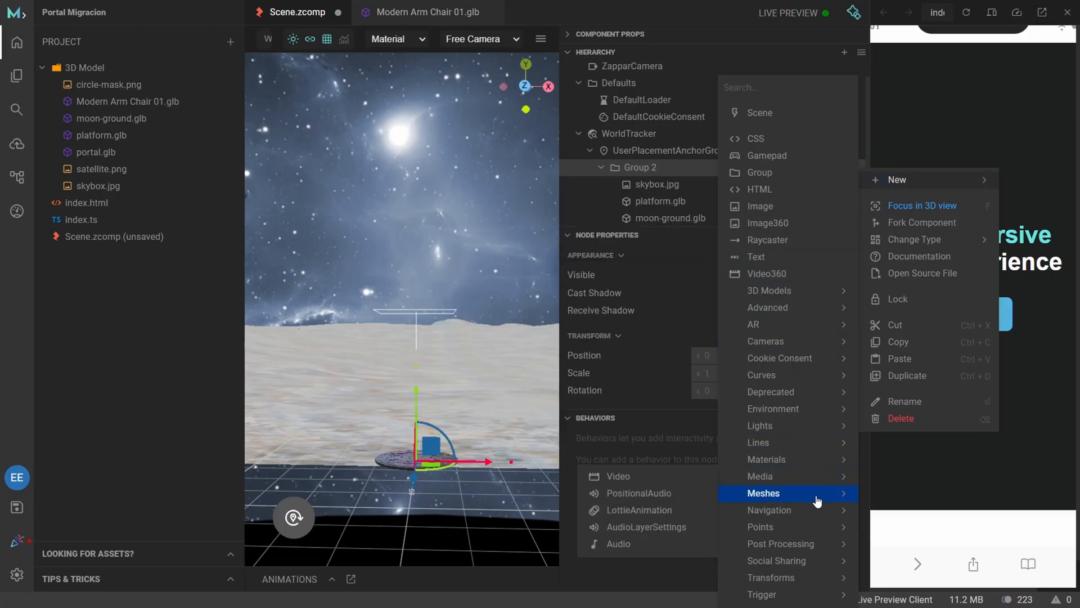
mouse_move(817, 500)
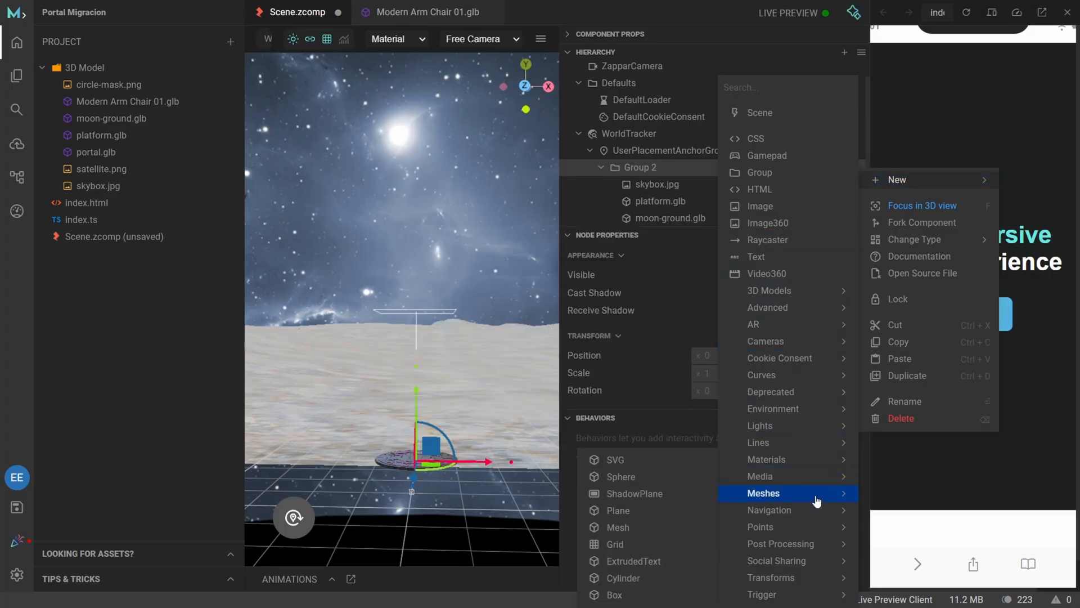
left_click(651, 516)
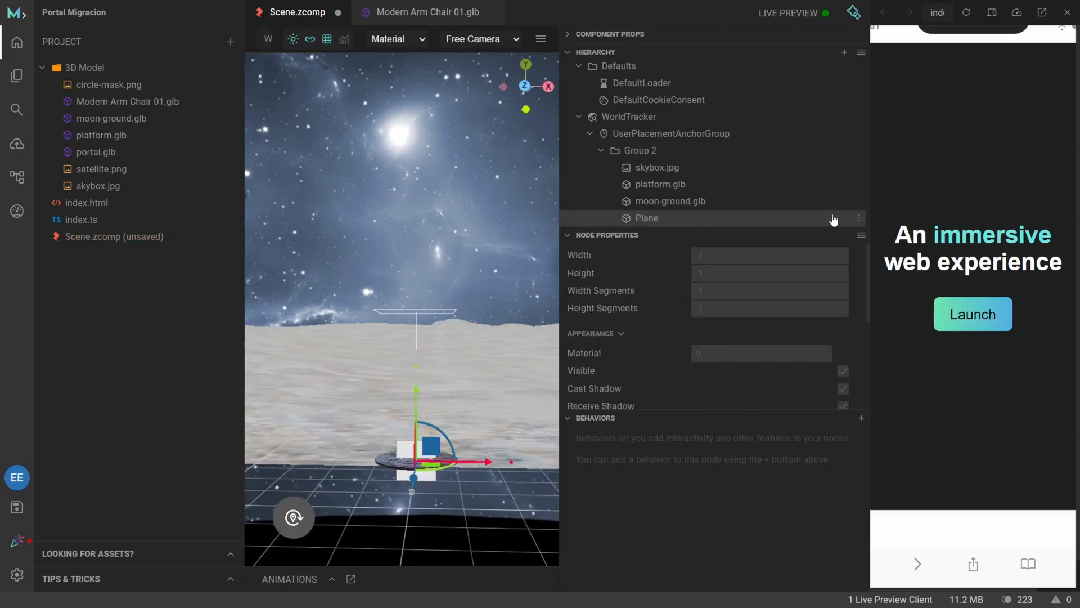
Rename the new Plane node in Group 2 as Portal and select it.
left_click(859, 219)
left_click(907, 446)
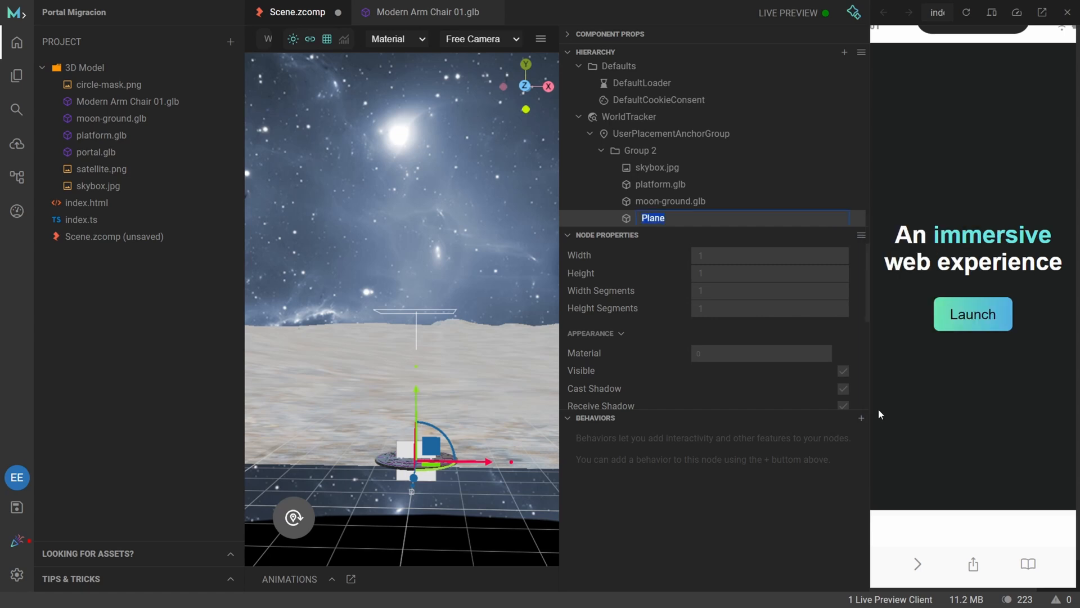
type("Portal")
key("Return")
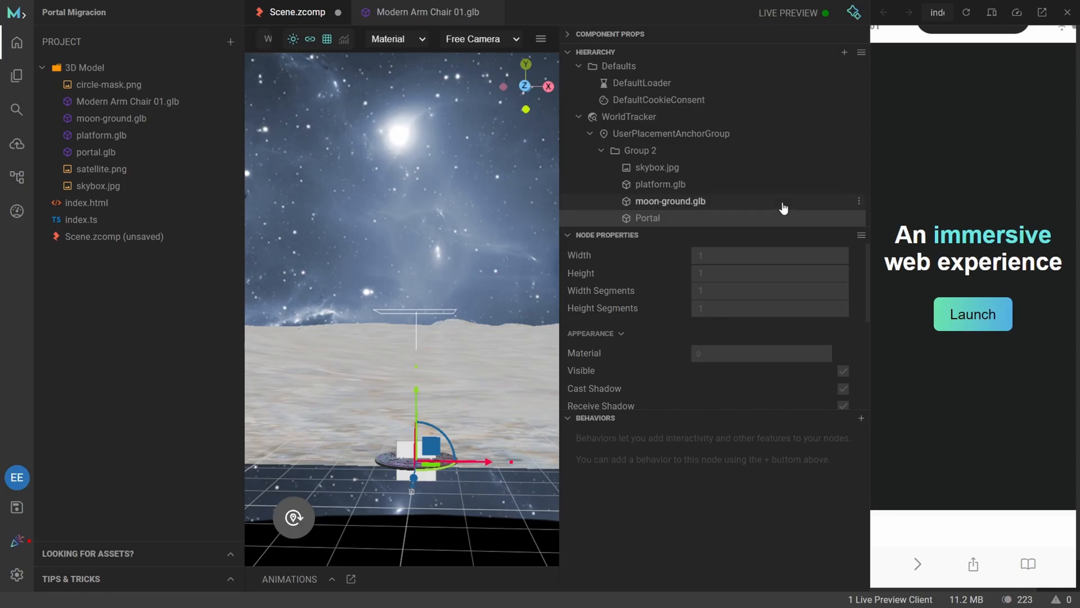
scroll(748, 185, "down", 2)
left_click(659, 152)
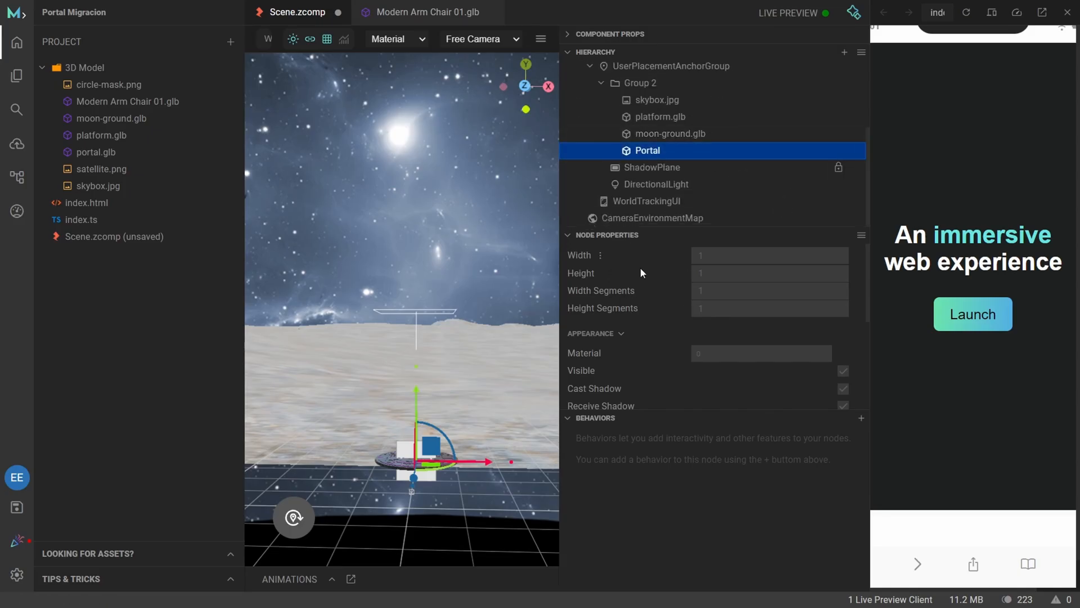
Add a MeshBasicMaterial as a child of the Portal plane.
scroll(657, 313, "down", 4)
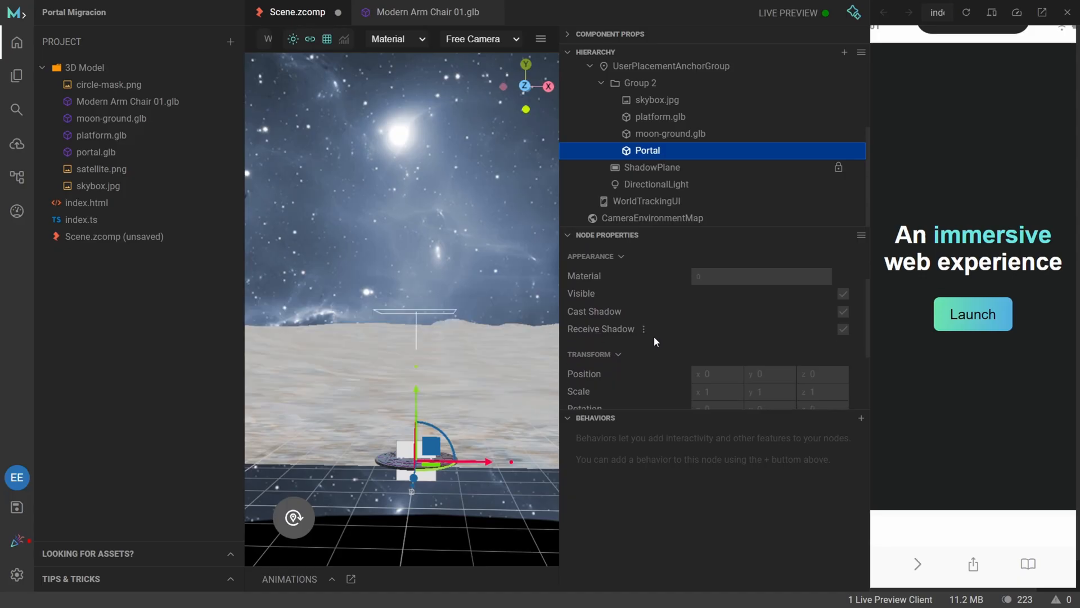
scroll(653, 336, "up", 4)
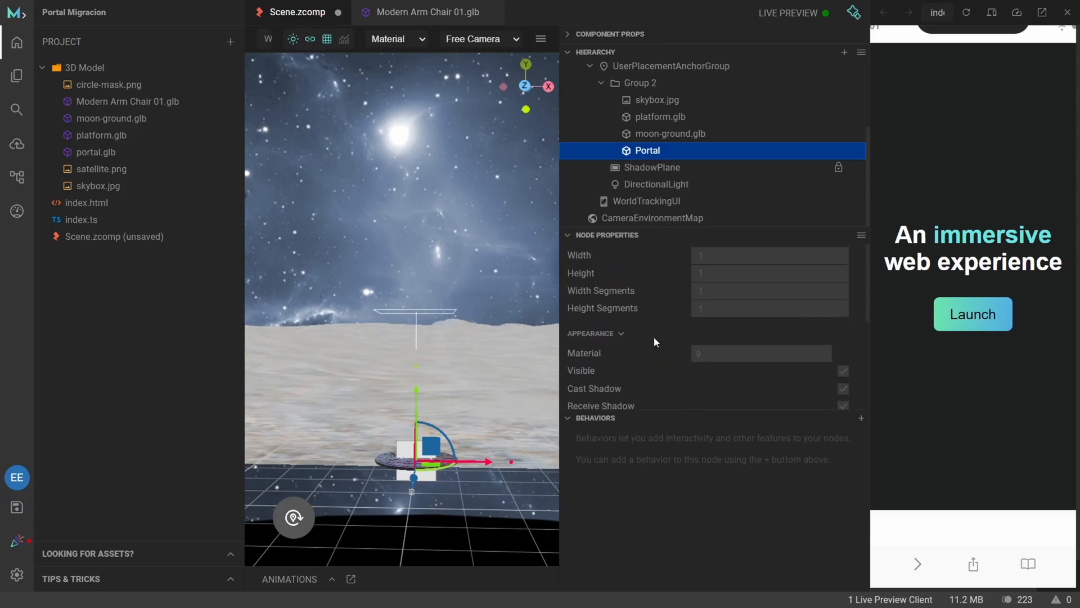
left_click(858, 150)
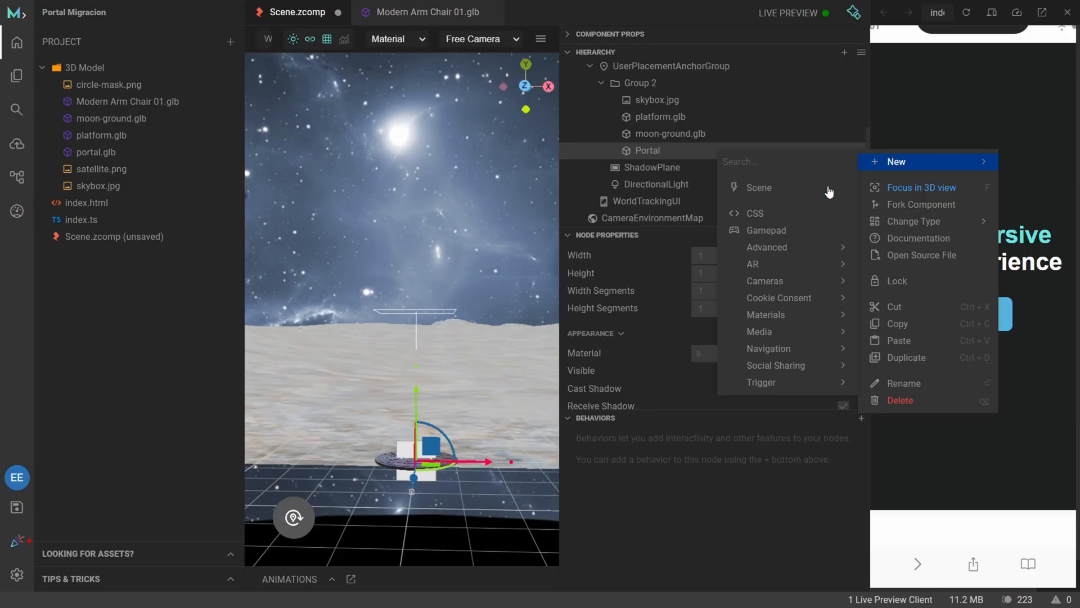
mouse_move(790, 319)
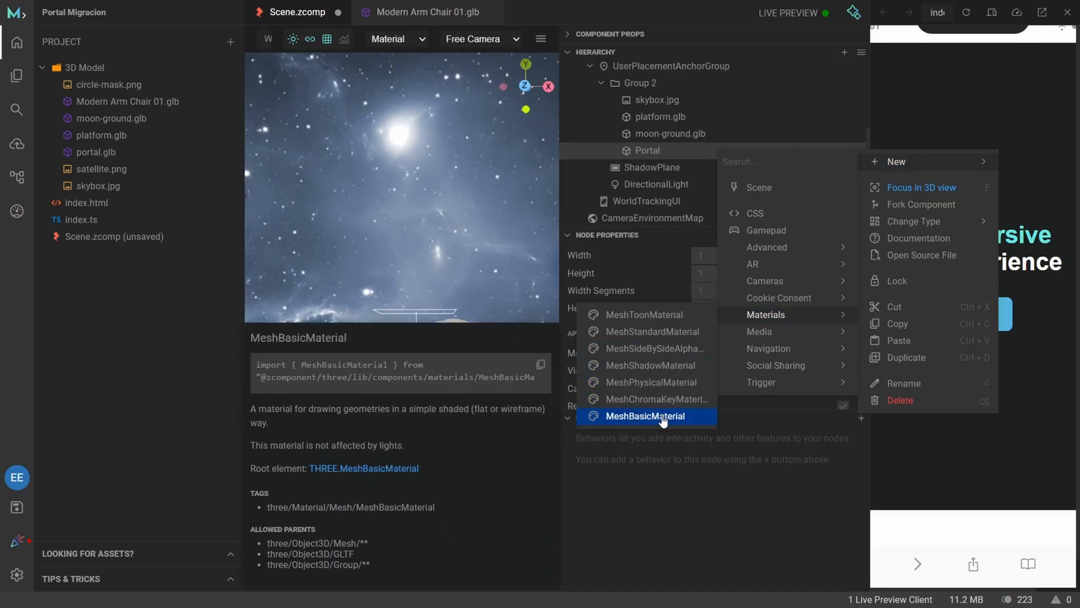
left_click(664, 419)
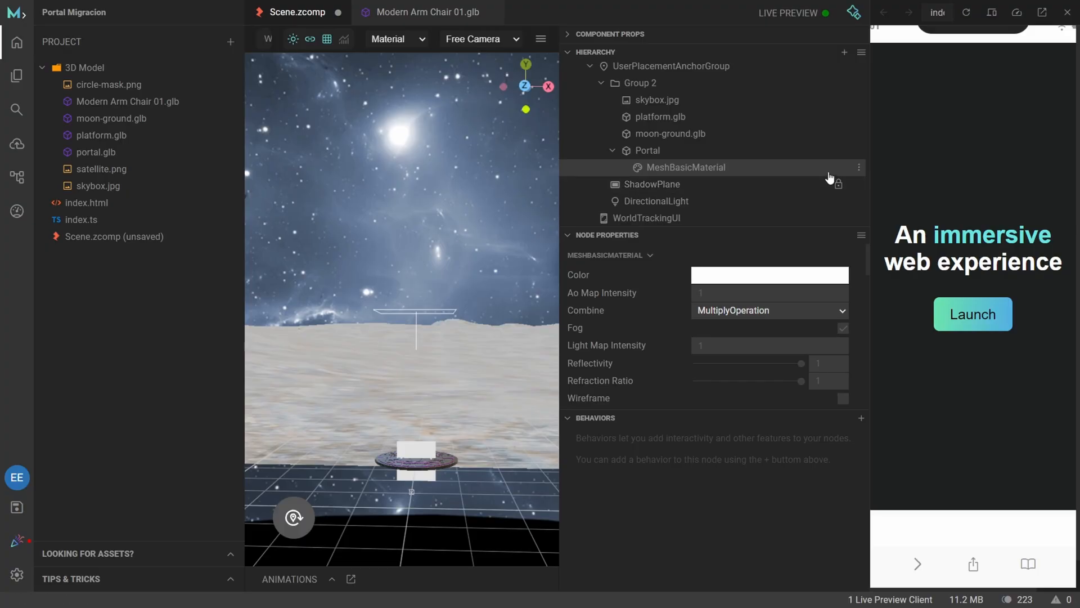
Add an ImageTexture to the MeshBasicMaterial and set its source to circle-mask.png.
left_click(859, 167)
mouse_move(934, 183)
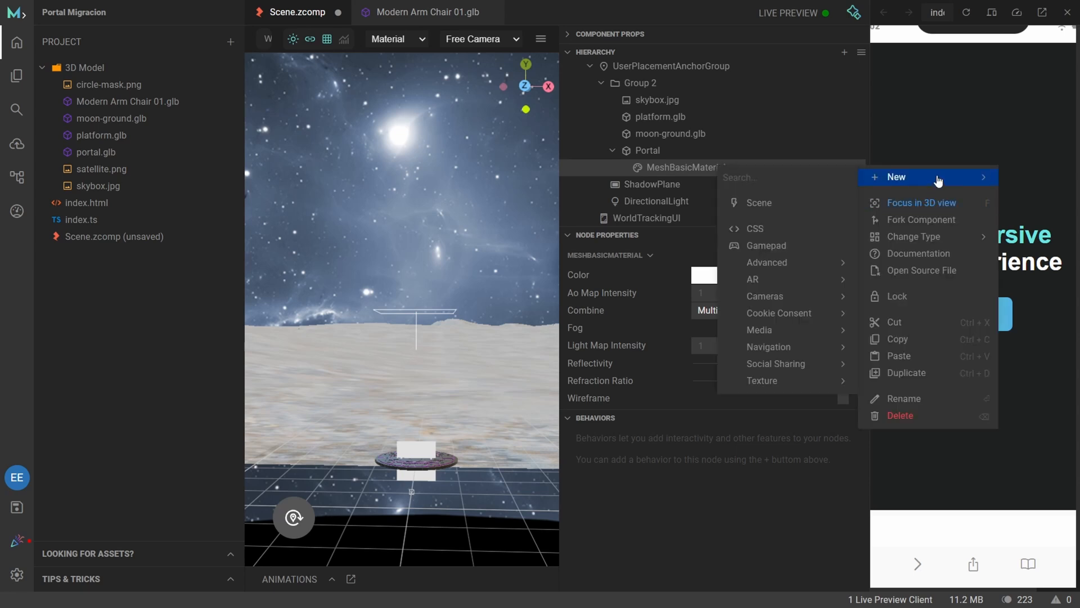
mouse_move(784, 380)
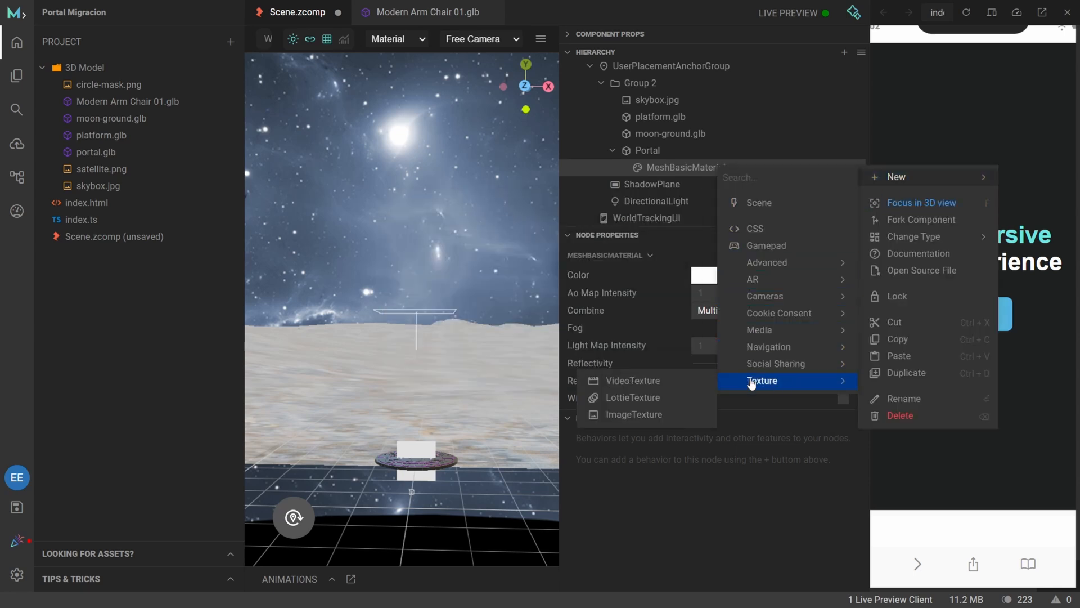
left_click(640, 416)
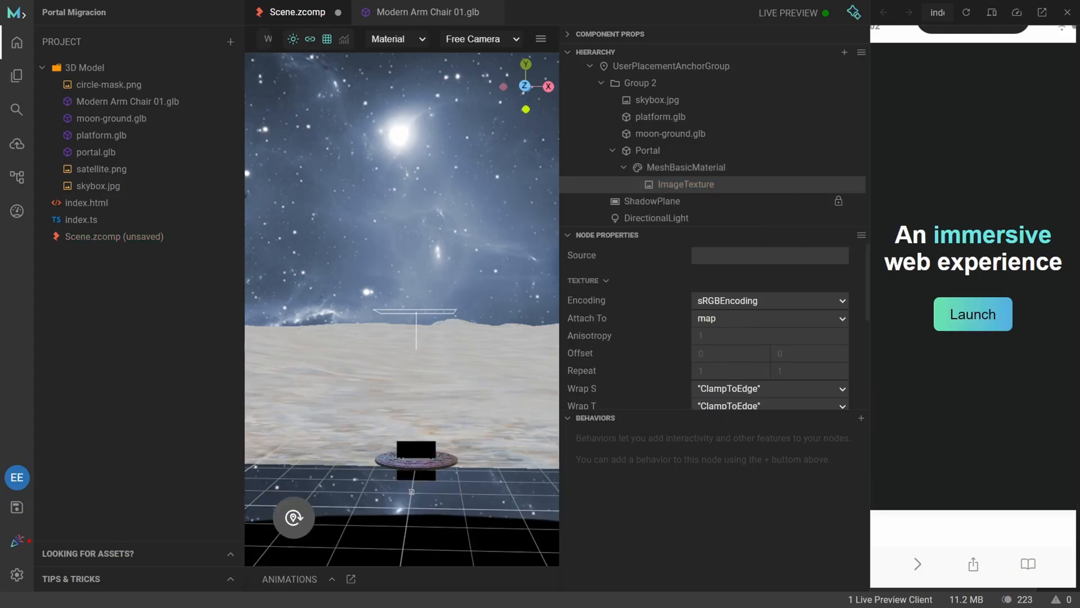
left_click(780, 256)
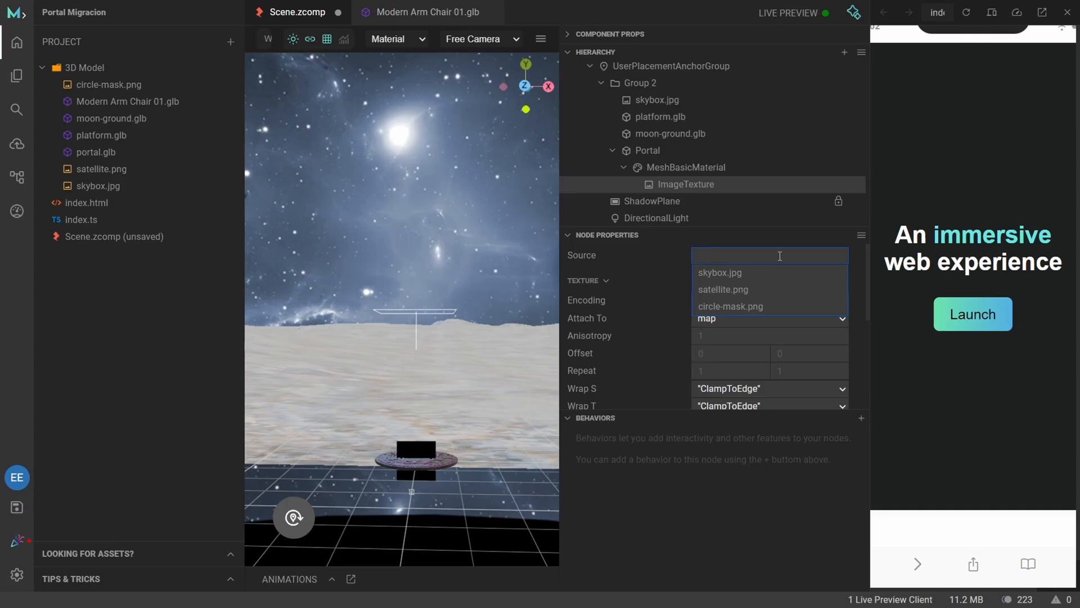
left_click(745, 307)
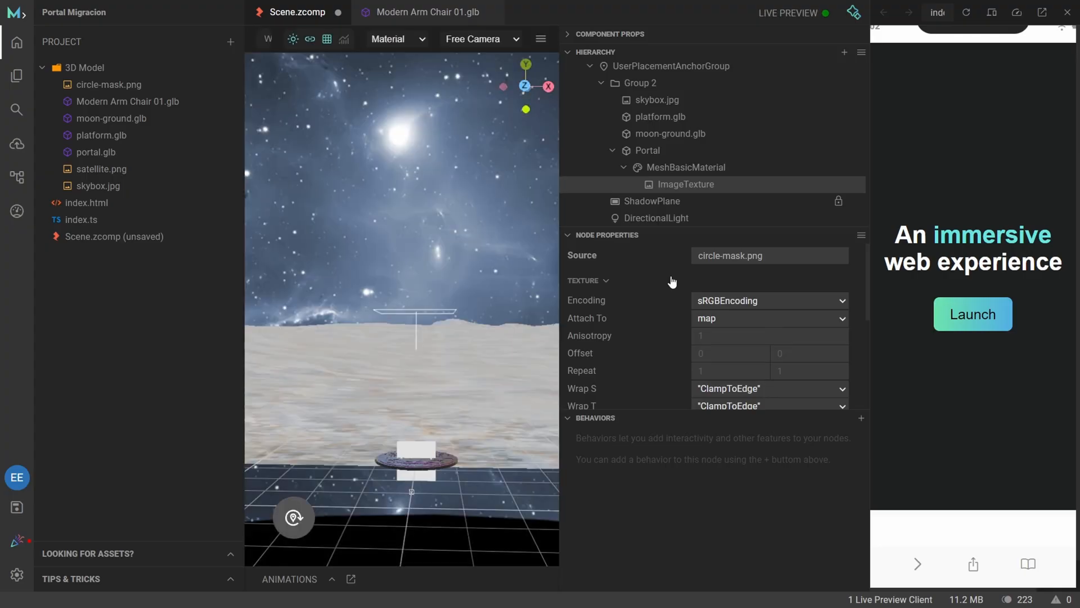
Set the MeshBasicMaterial's Alpha Test to 0.5 and disable its Color Write.
left_click(720, 169)
scroll(672, 328, "down", 5)
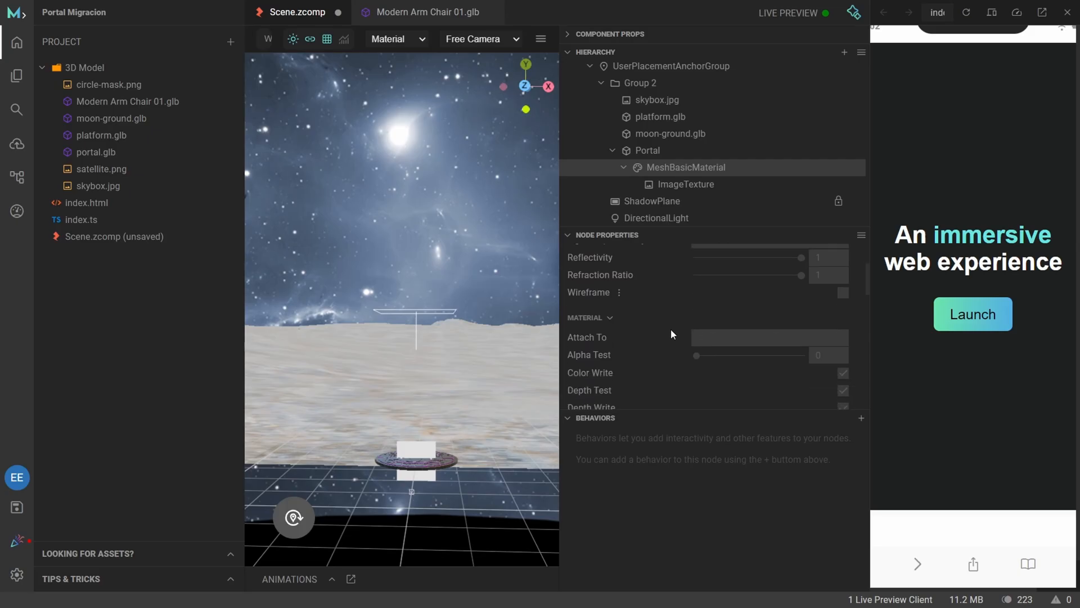
scroll(671, 331, "down", 2)
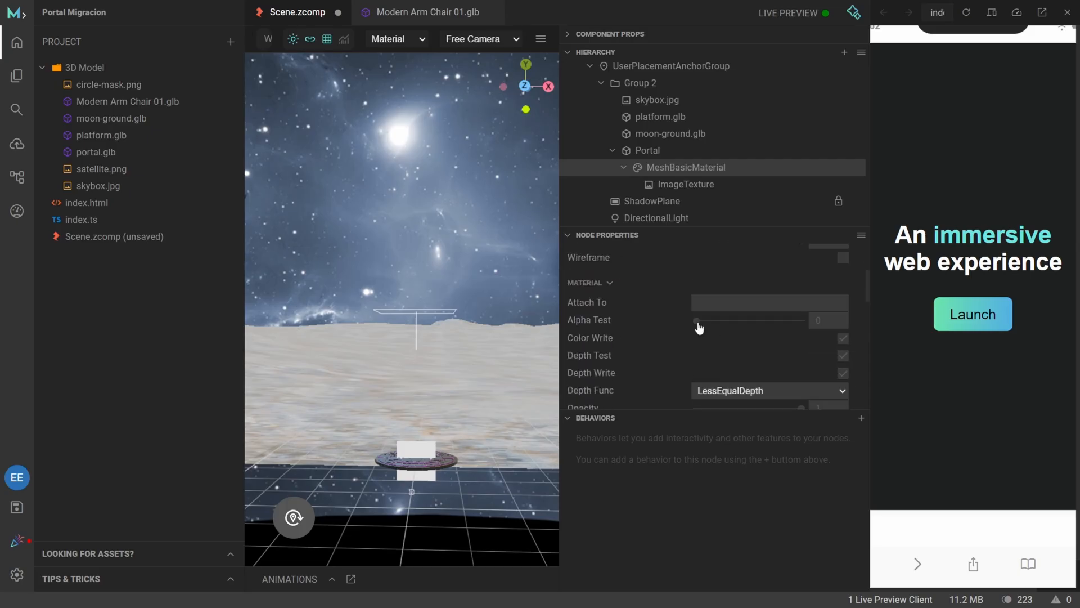
left_click_drag(697, 322, 749, 331)
left_click(829, 318)
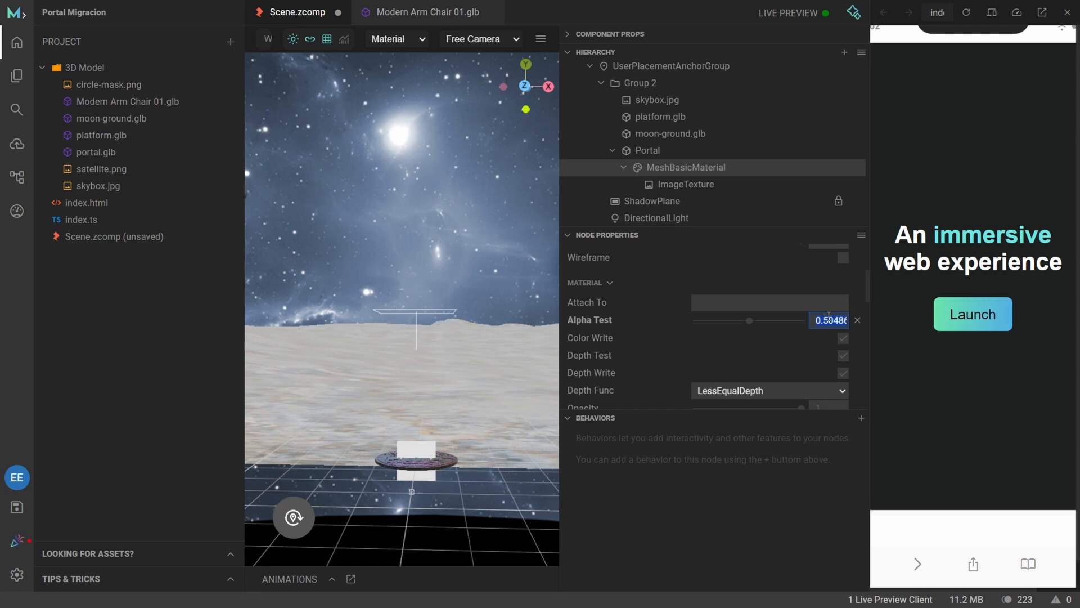
type("0.5")
key("Return")
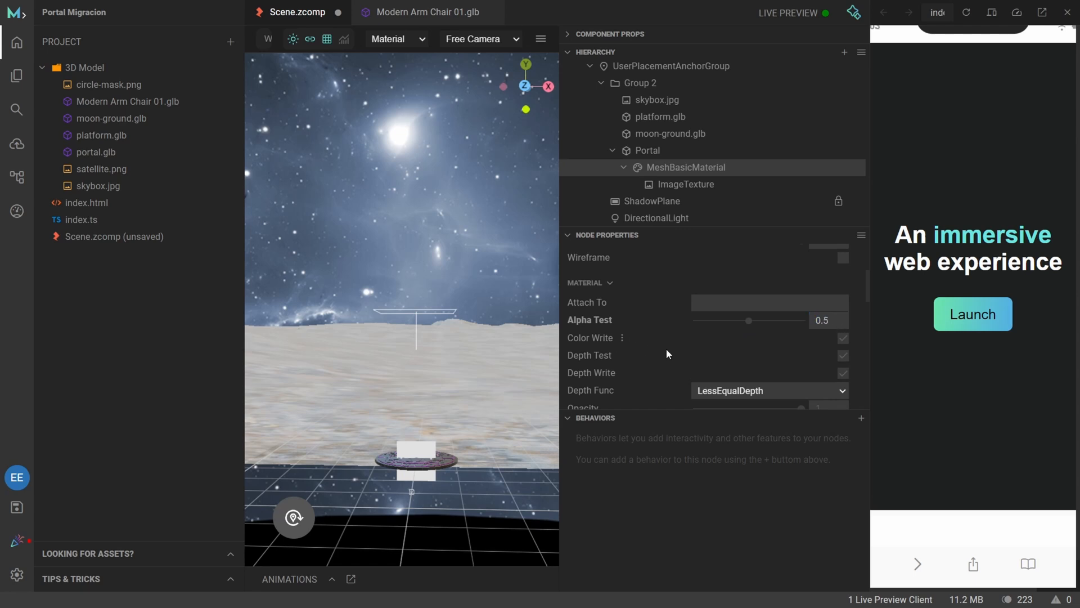
left_click(843, 338)
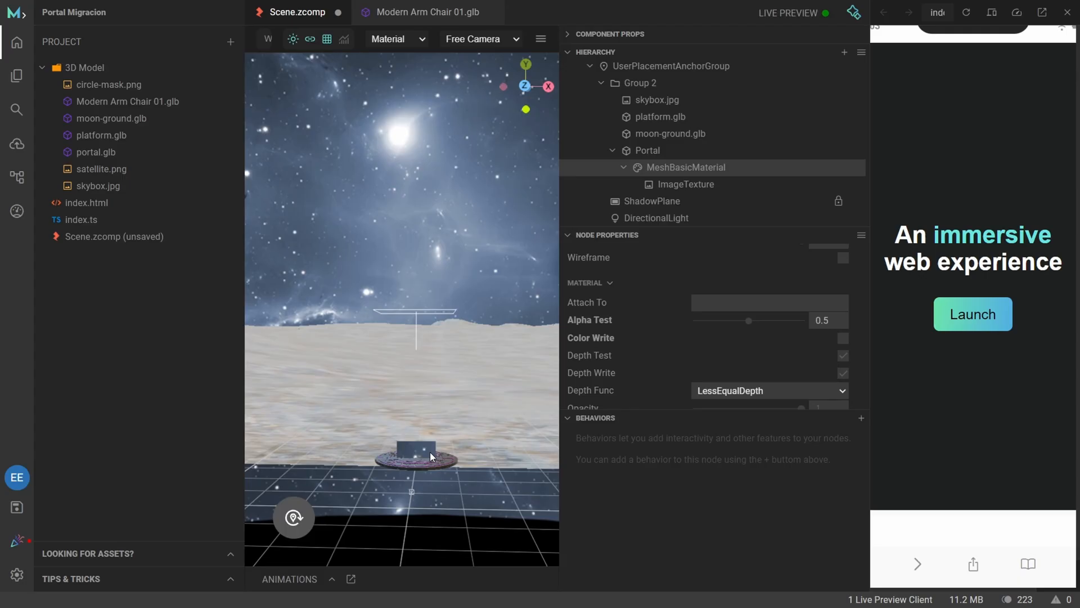
left_click(842, 339)
left_click(843, 340)
Assign MeshBasicMaterial as the material of the Portal plane.
left_click(676, 151)
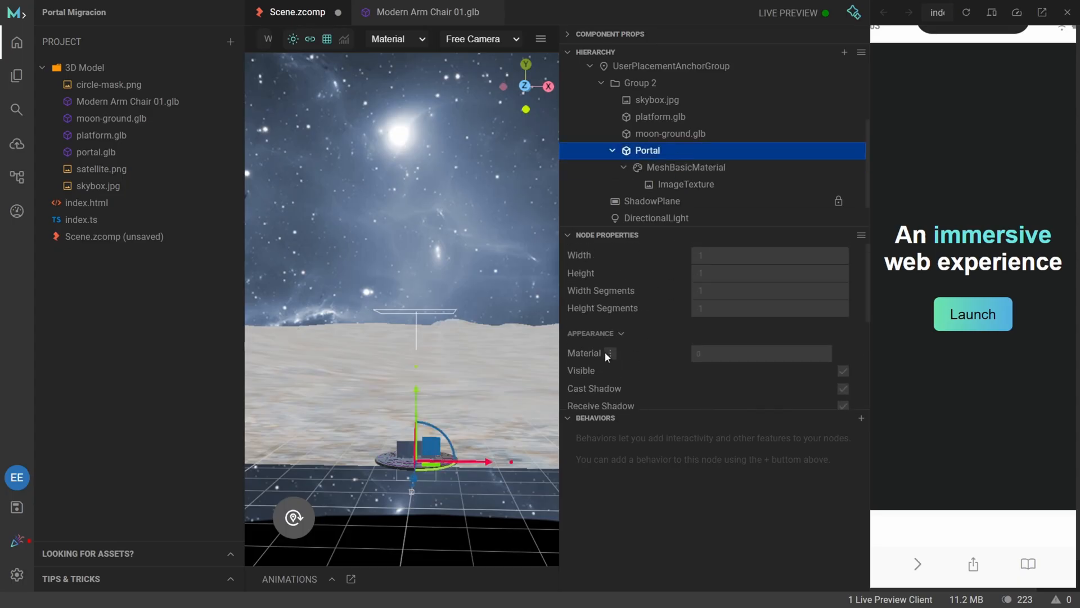
left_click(756, 352)
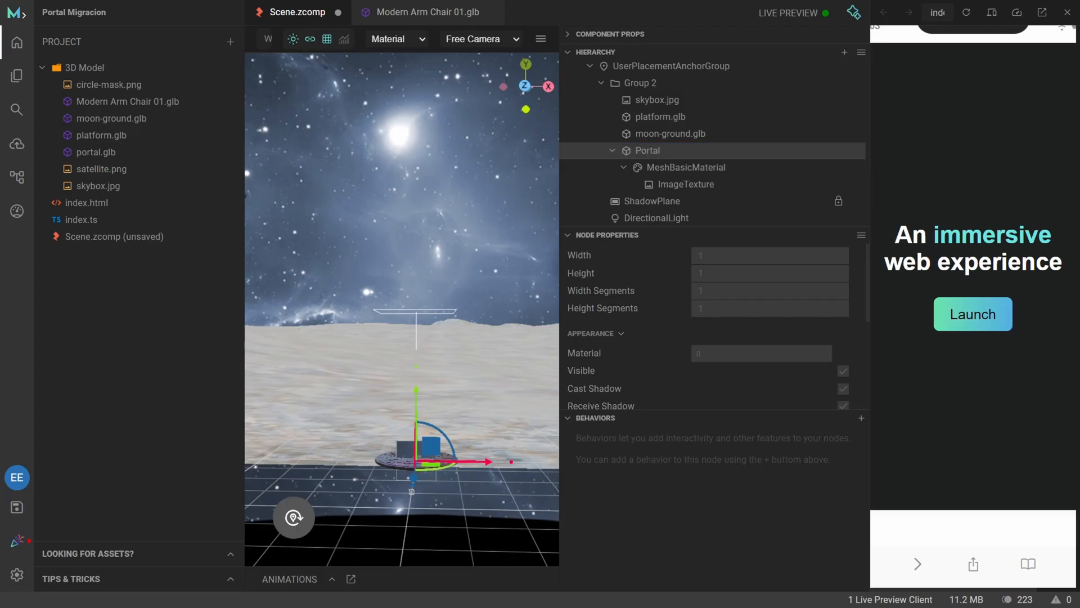
left_click(724, 353)
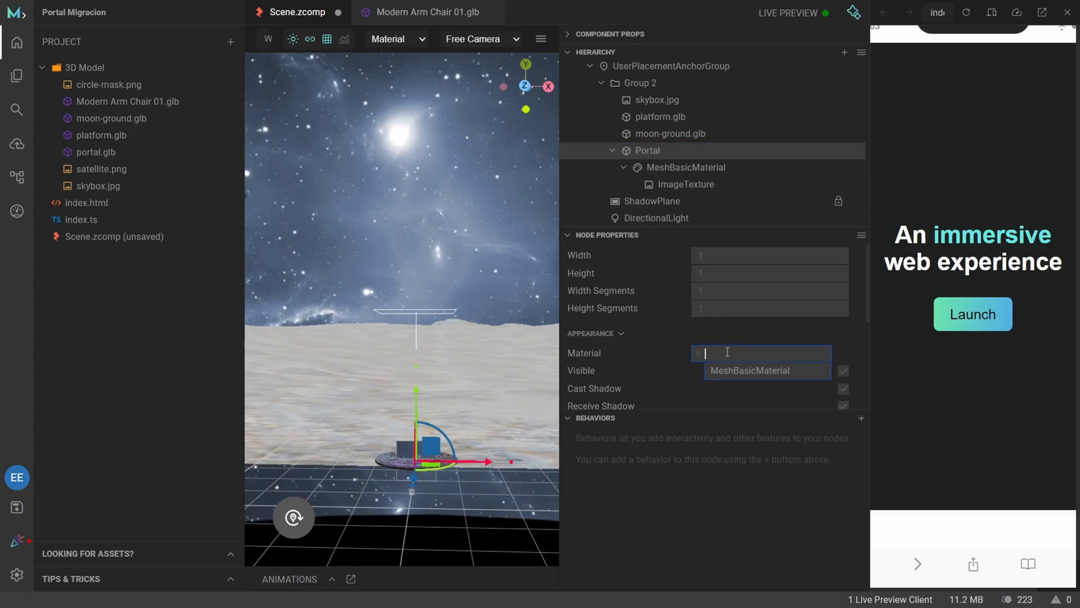
left_click(743, 370)
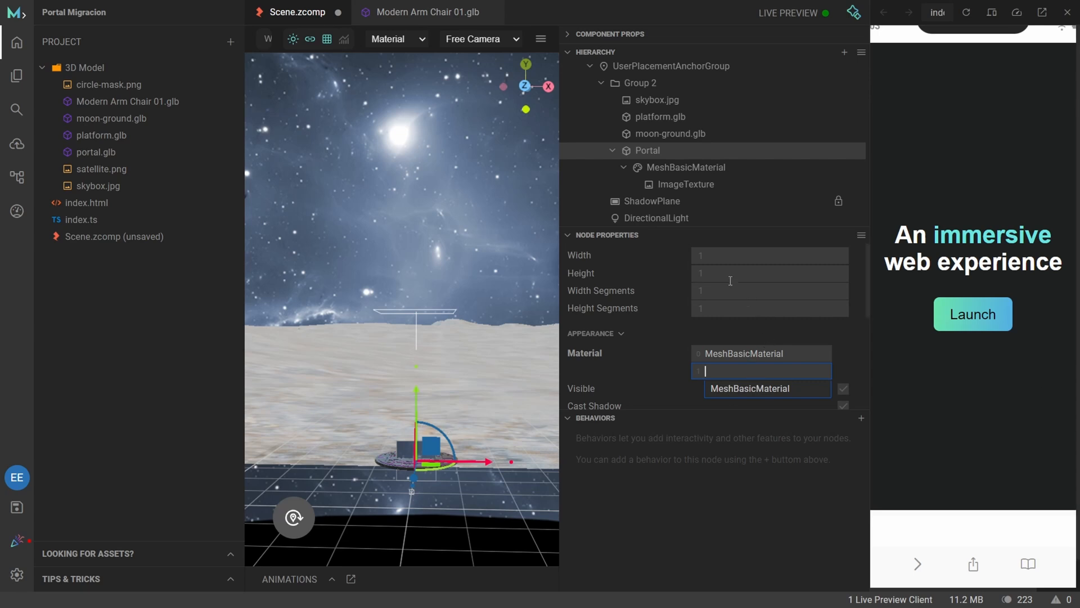
left_click(636, 360)
Set the Portal plane's scale to 10 on both the X and Y axes.
scroll(636, 360, "down", 1)
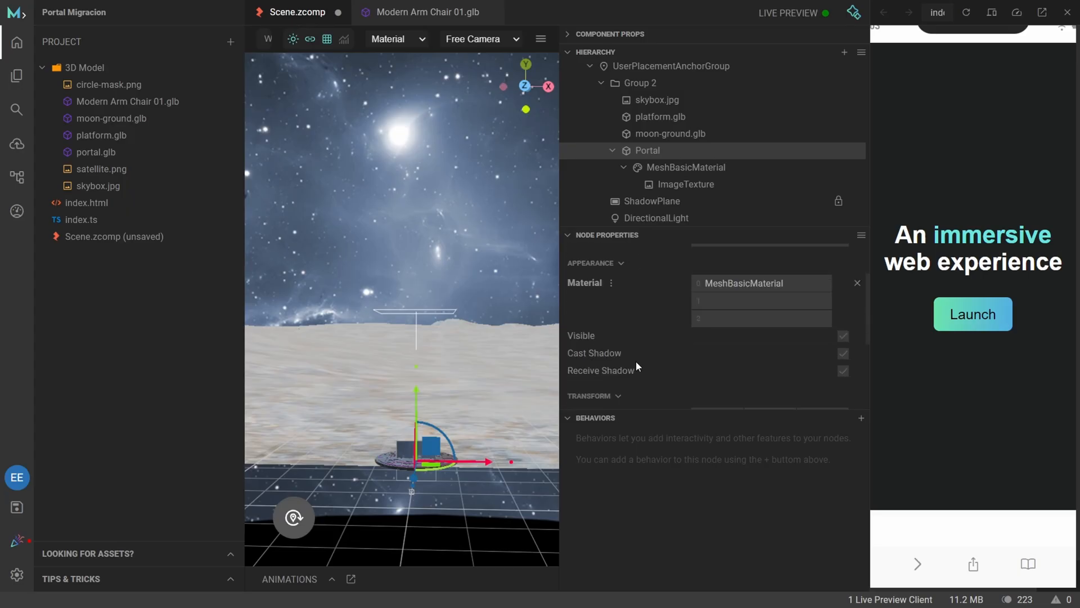
scroll(637, 361, "up", 1)
scroll(636, 361, "down", 1)
scroll(636, 364, "down", 2)
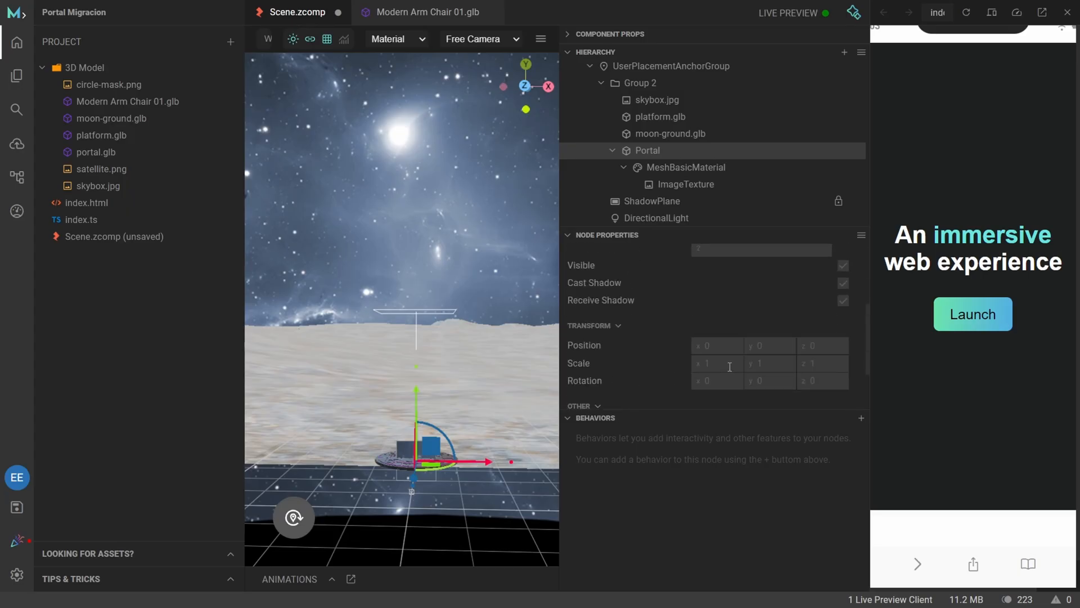
type("10")
key("Tab")
type("10")
key("Tab")
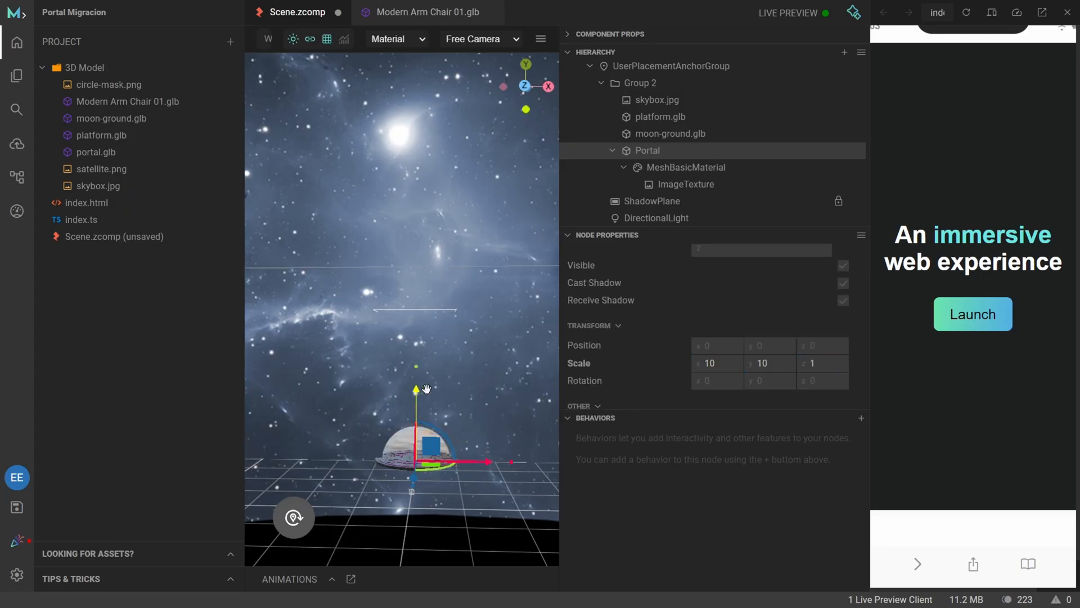
Set the Portal plane's Z position to 0.26 and raise it along the Y axis to about 1.45.
left_click(823, 345)
type("0.26")
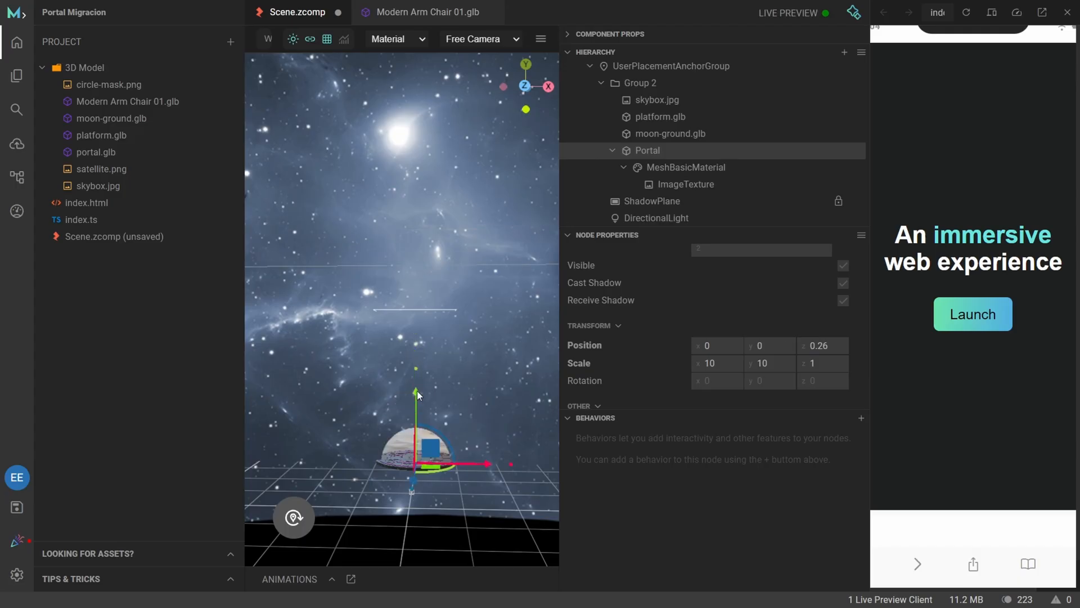
left_click_drag(416, 335, 417, 335)
scroll(505, 454, "down", 5)
left_click_drag(505, 454, 497, 455)
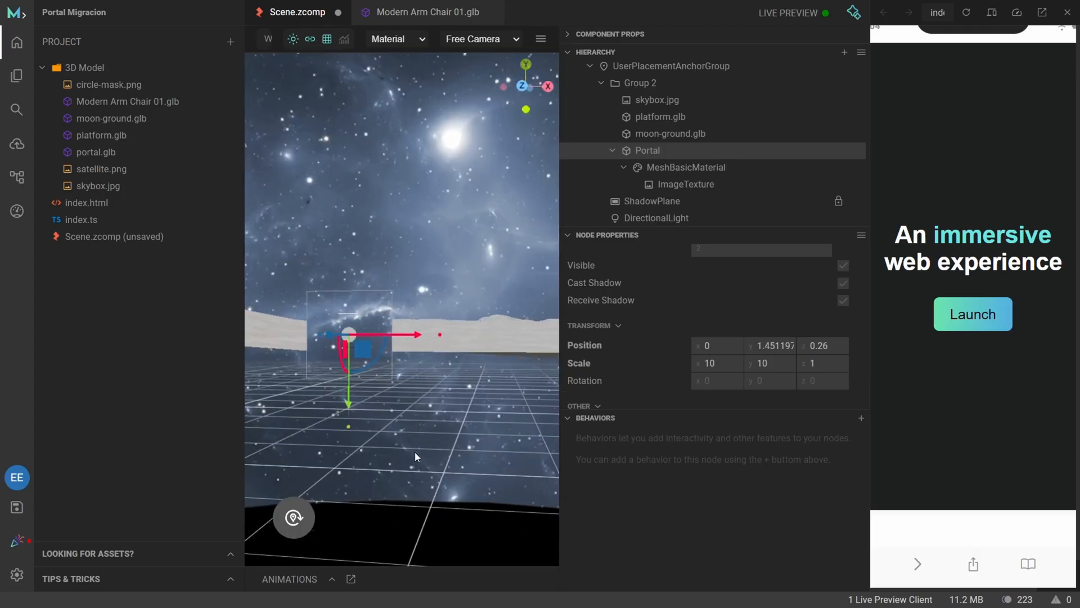
scroll(416, 450, "up", 2)
mouse_move(415, 444)
left_mouse_down()
mouse_move(471, 457)
mouse_move(451, 519)
mouse_move(419, 427)
left_mouse_up()
scroll(461, 466, "up", 5)
scroll(456, 528, "down", 4)
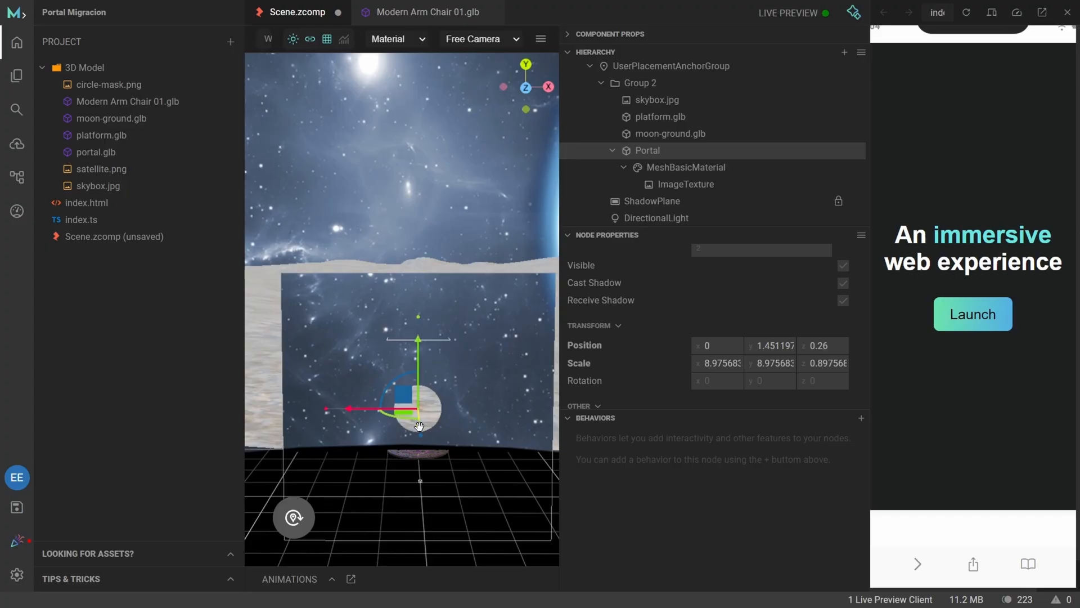
key("ctrl+z")
Move the Portal plane to about -1.07 on the Z axis and about 1.89 on the Y axis, and check the opening from the front.
left_click_drag(430, 475, 423, 477)
left_click_drag(270, 439, 275, 416)
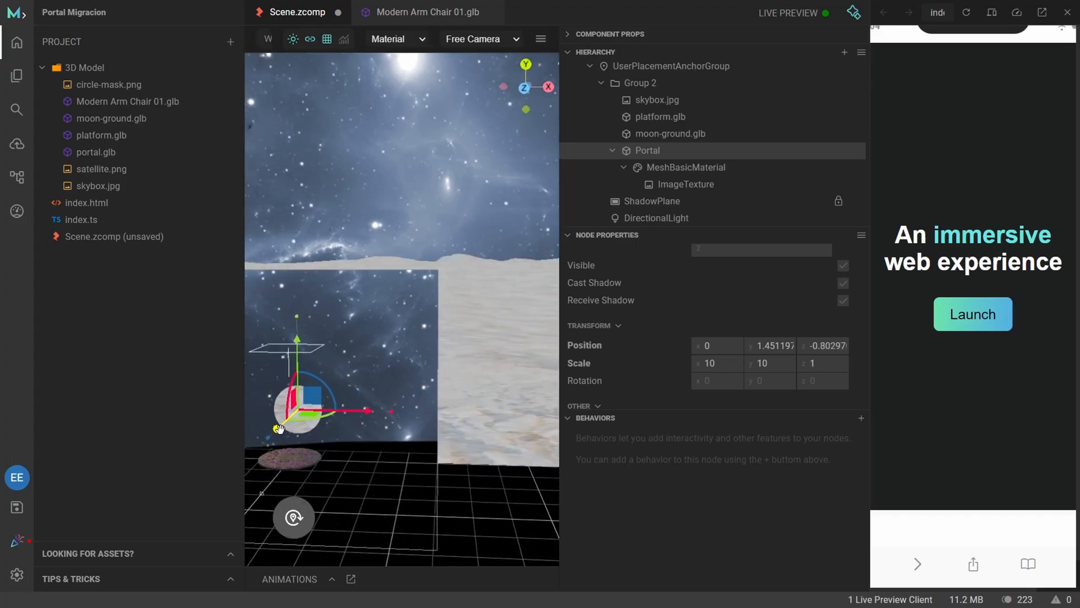
left_click_drag(297, 331, 297, 312)
left_click_drag(398, 404, 405, 403)
scroll(412, 416, "up", 8)
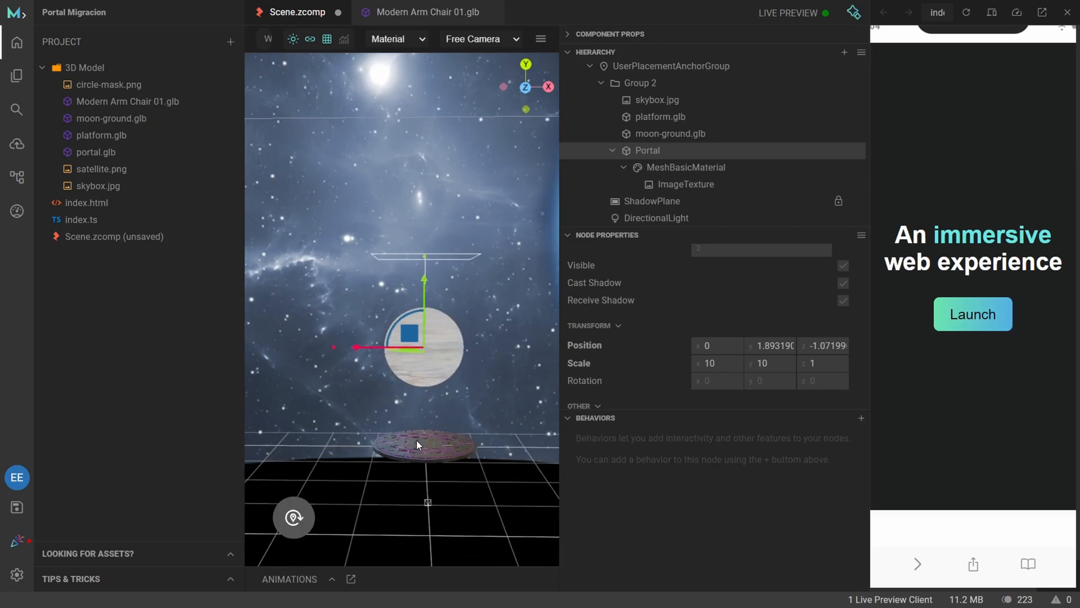
right_click_drag(417, 441, 414, 433)
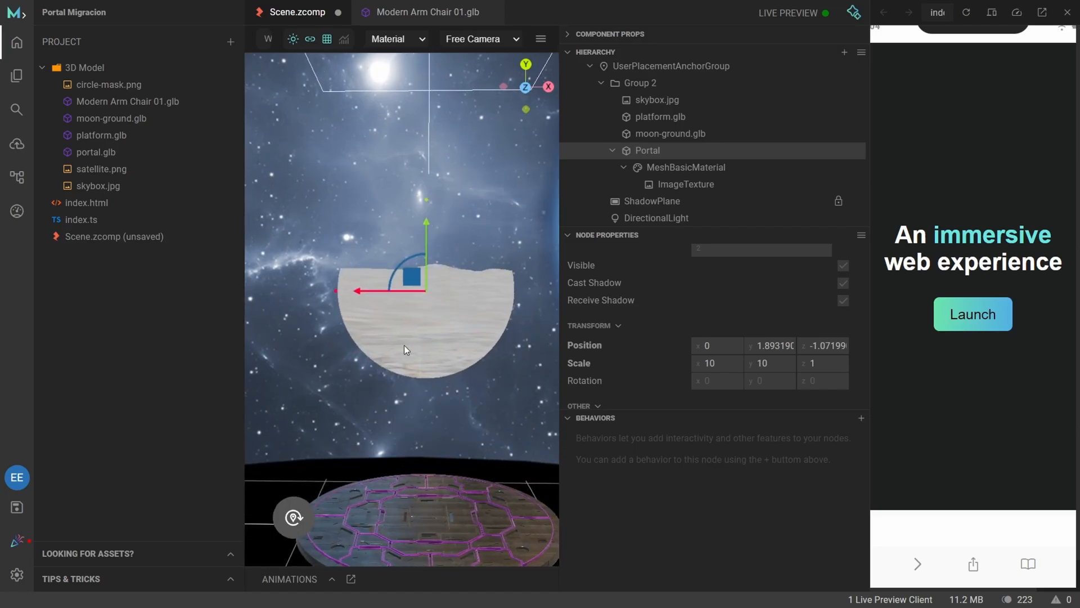
scroll(475, 380, "up", 5)
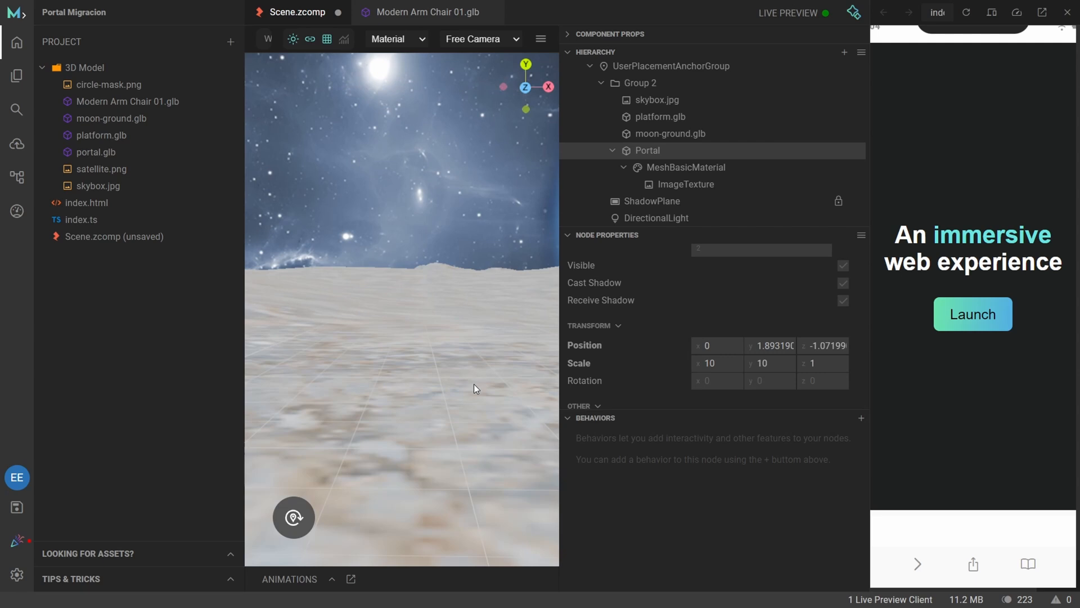
scroll(474, 384, "down", 5)
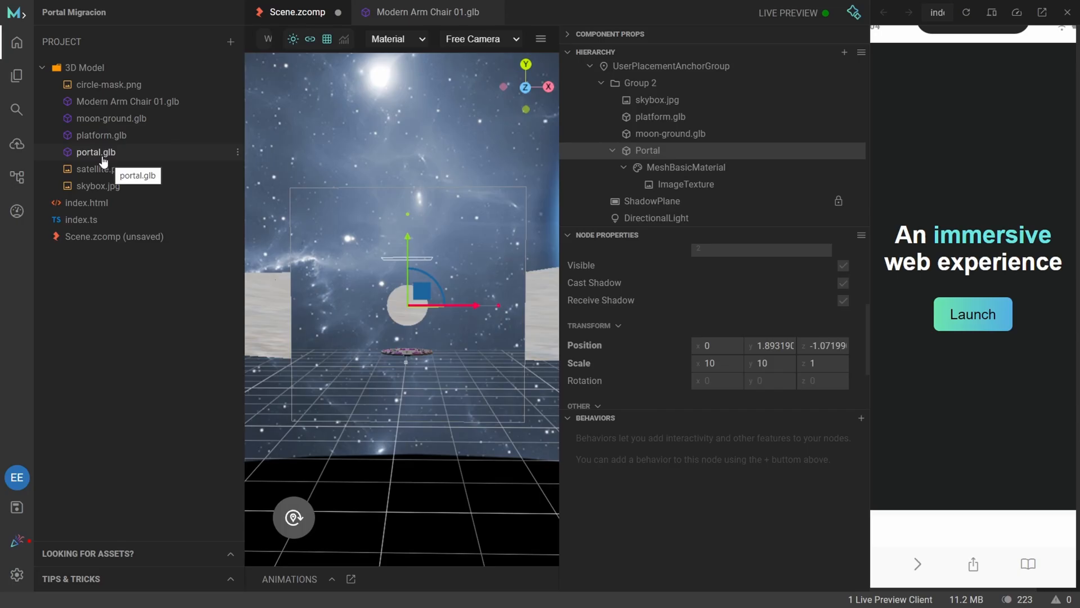
Add portal.glb to Group 2 above the Portal plane and raise it along the Y axis to about 1.96.
left_click_drag(107, 161, 663, 138)
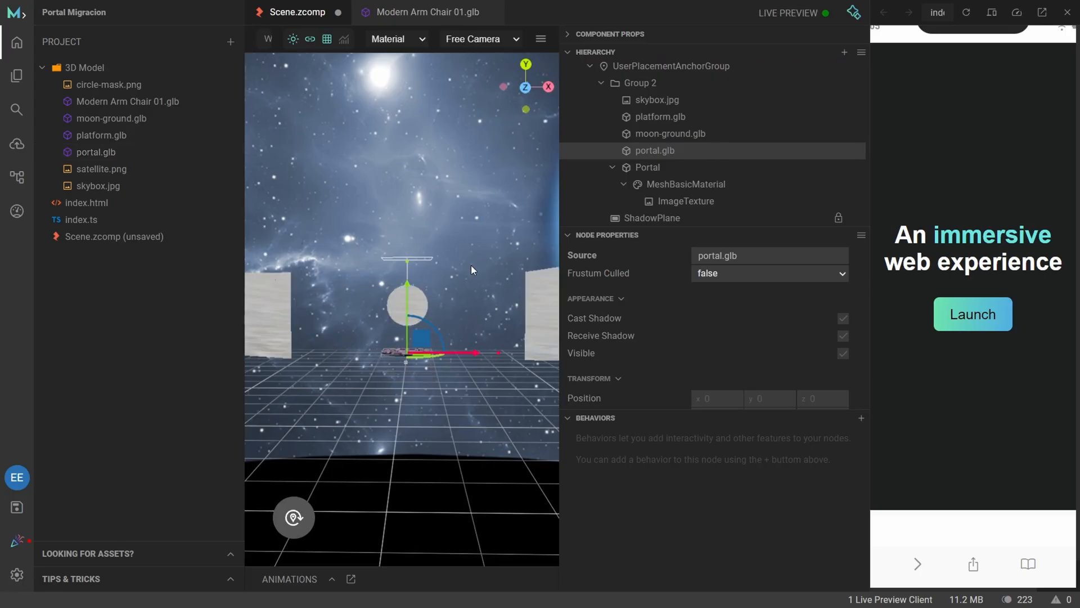
left_click_drag(416, 288, 417, 240)
scroll(764, 340, "down", 2)
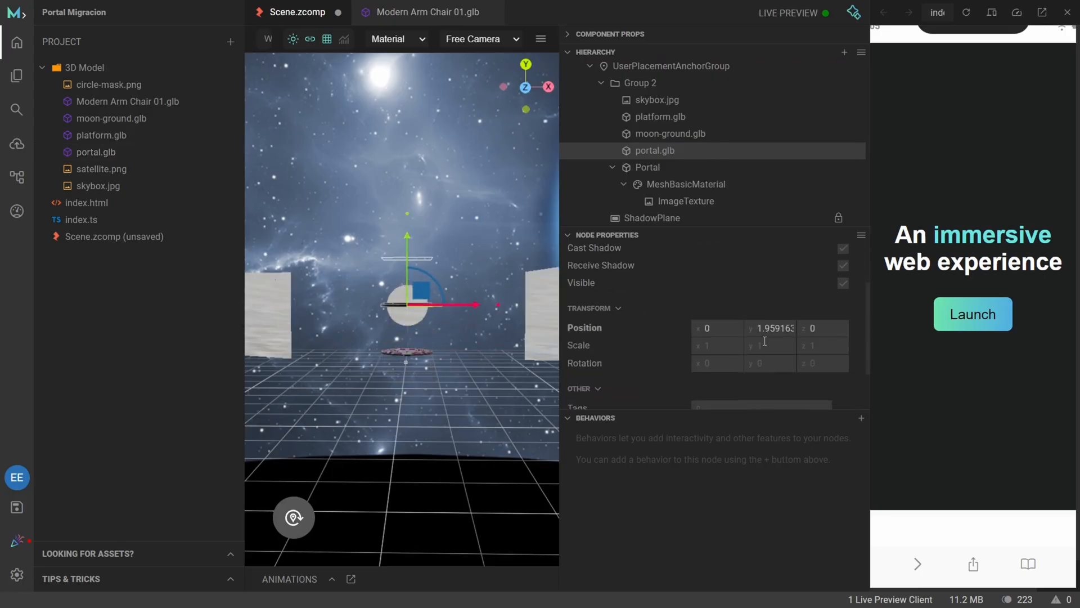
left_click(777, 344)
key("BackSpace")
type("90")
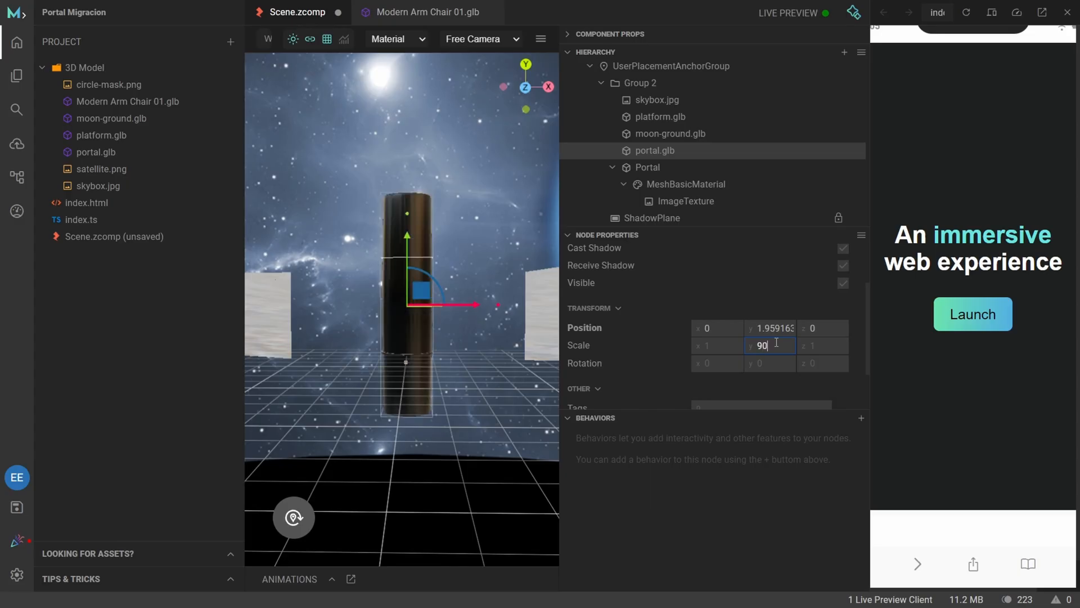
key("BackSpace")
key("BackSpace")
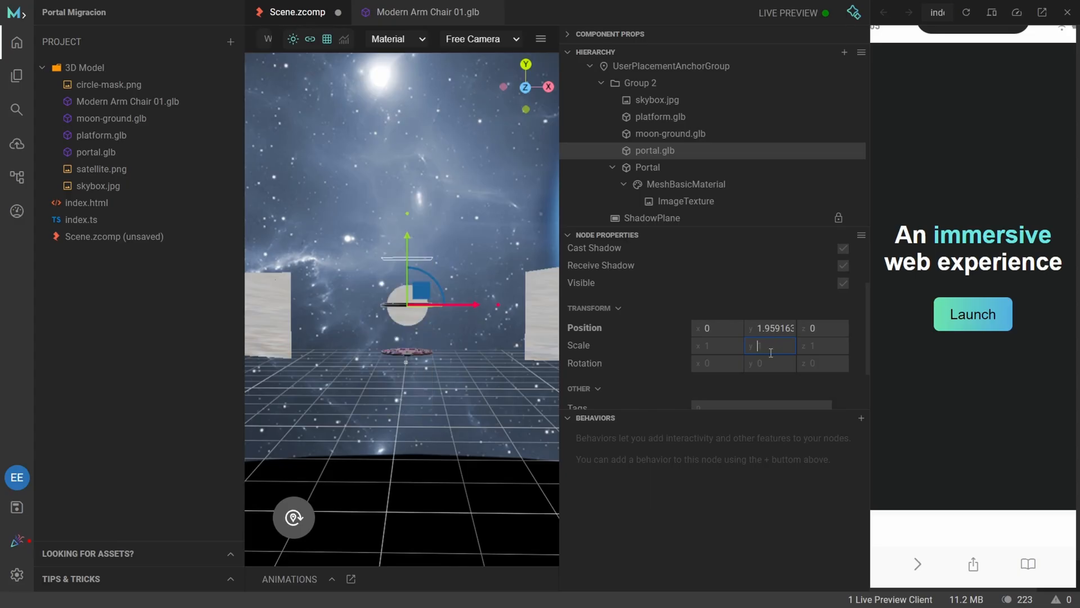
left_click(770, 360)
type("90")
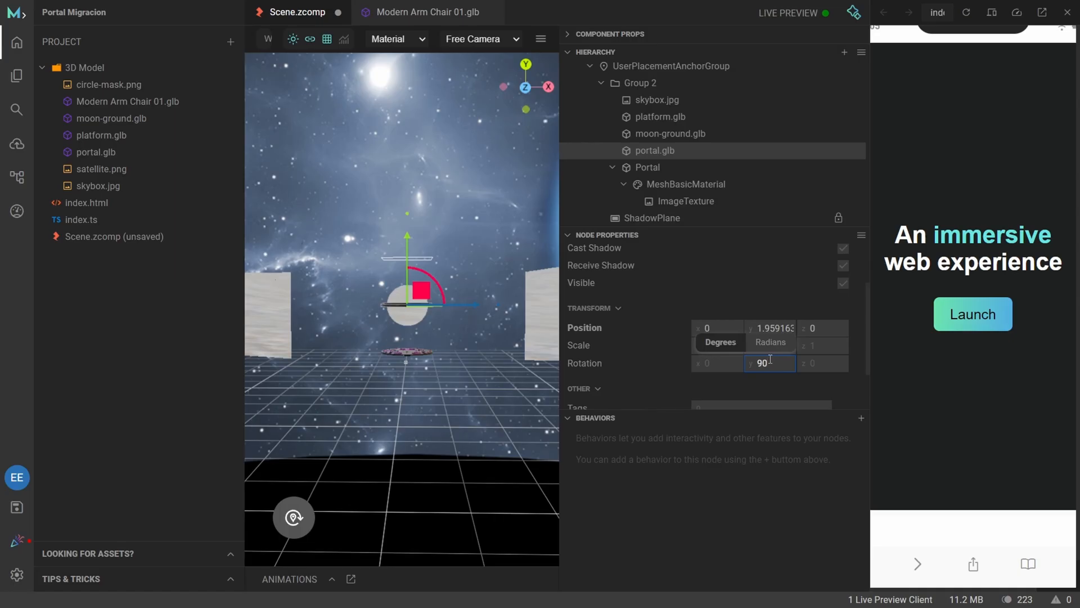
key("BackSpace")
key("BackSpace")
Set portal.glb's X rotation to 90 degrees so the ring stands upright.
left_click(710, 363)
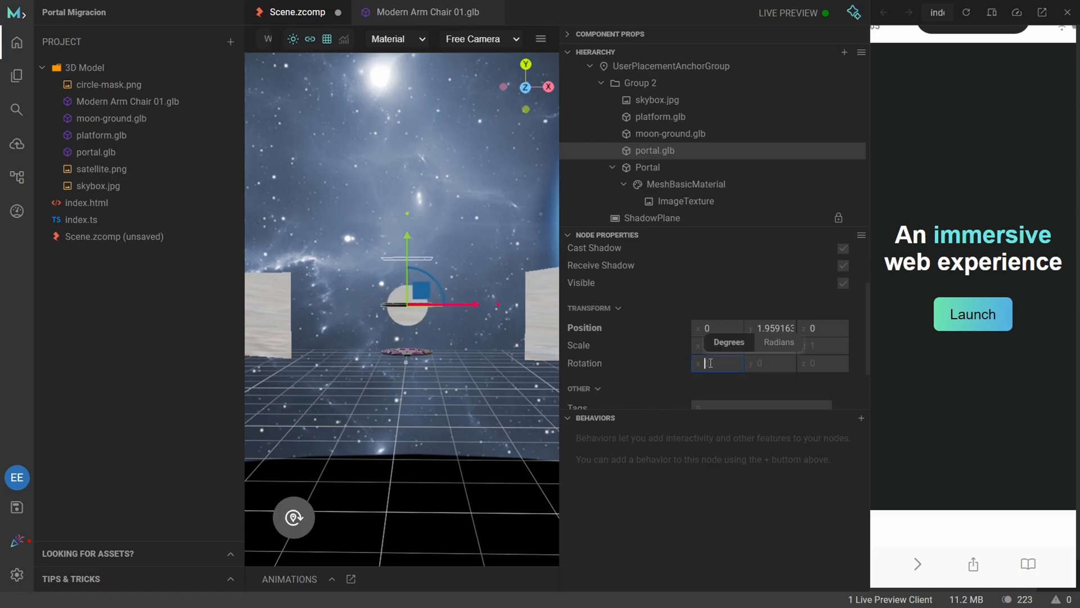
type("90")
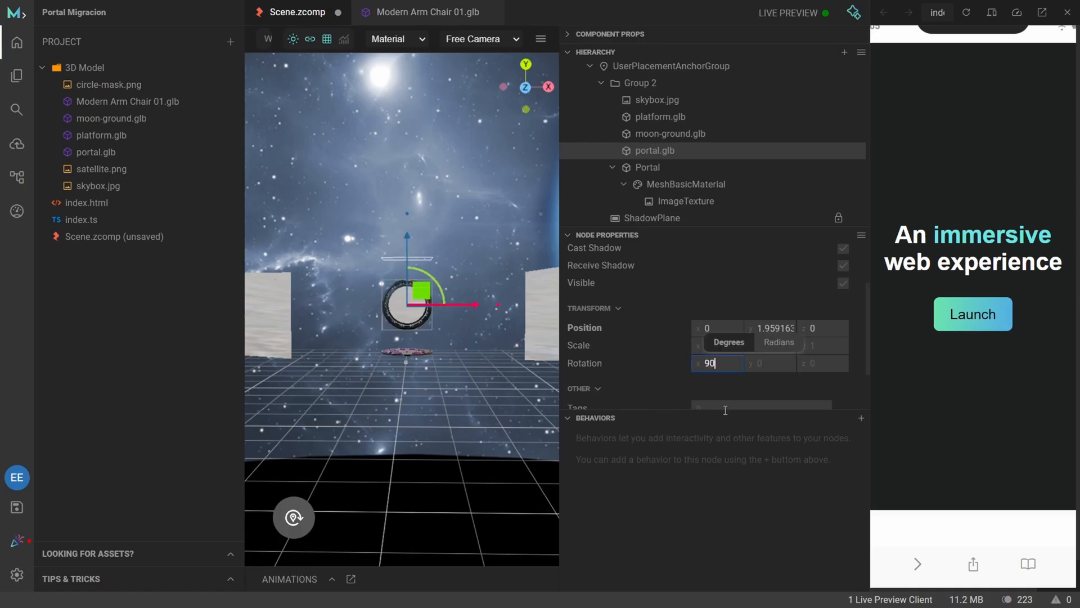
left_click(734, 493)
Move portal.glb along the Z axis to about -1.08, aligning the ring with the Portal plane.
double_click(420, 333)
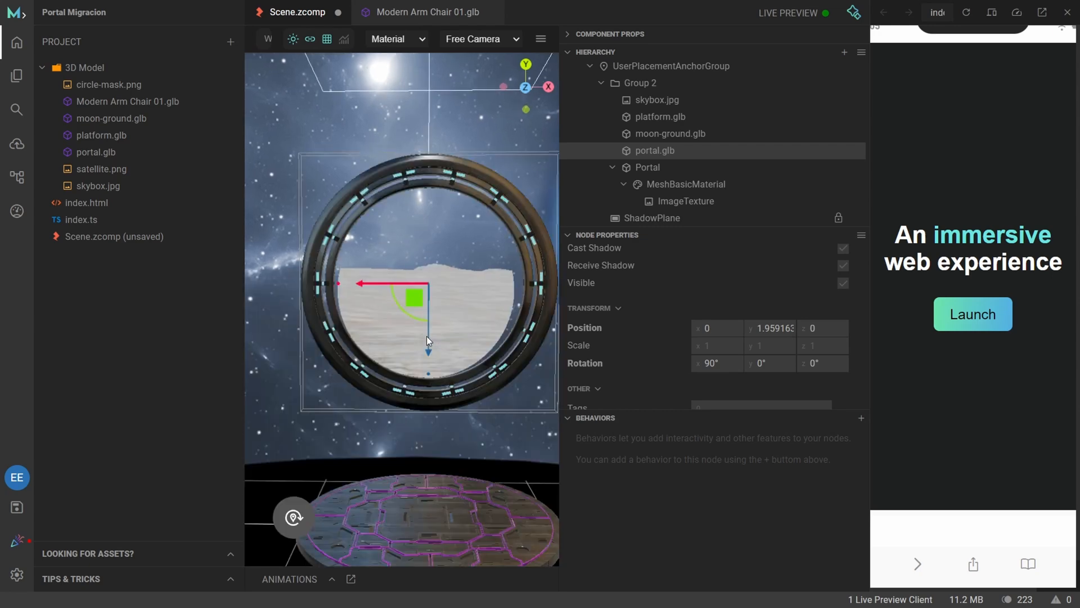
scroll(426, 336, "down", 8)
right_click_drag(496, 385, 485, 474)
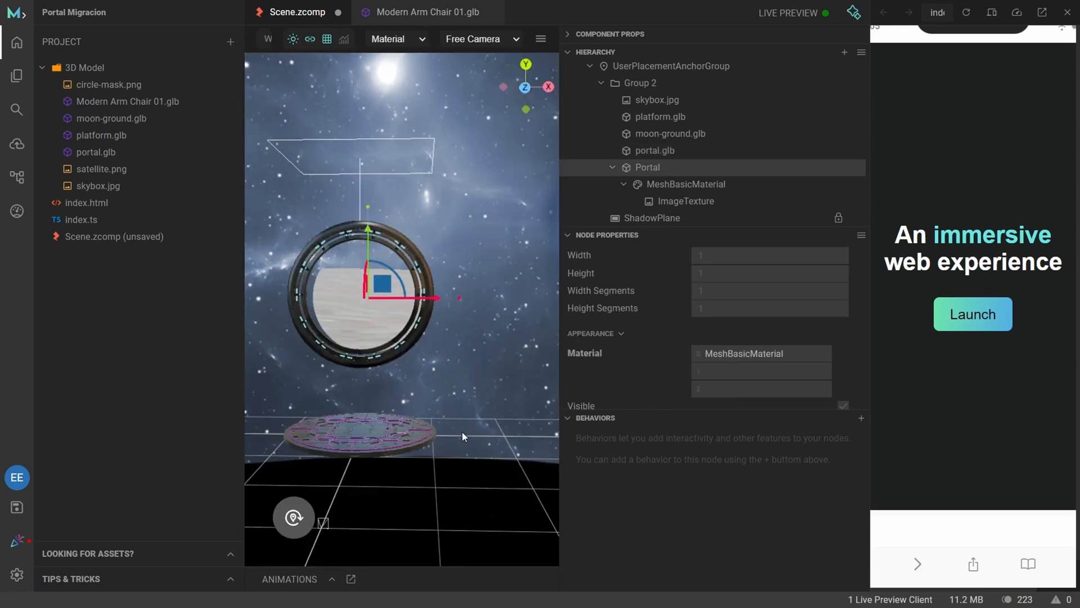
right_click_drag(352, 262, 485, 308)
left_click(484, 308)
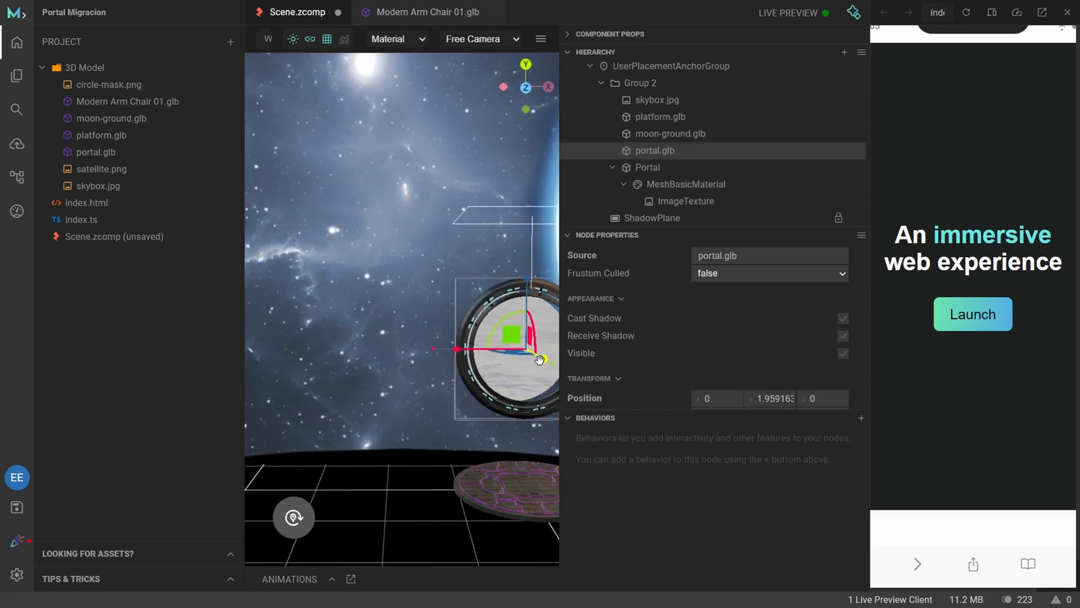
left_click_drag(536, 358, 519, 354)
scroll(460, 418, "down", 10)
scroll(460, 420, "up", 5)
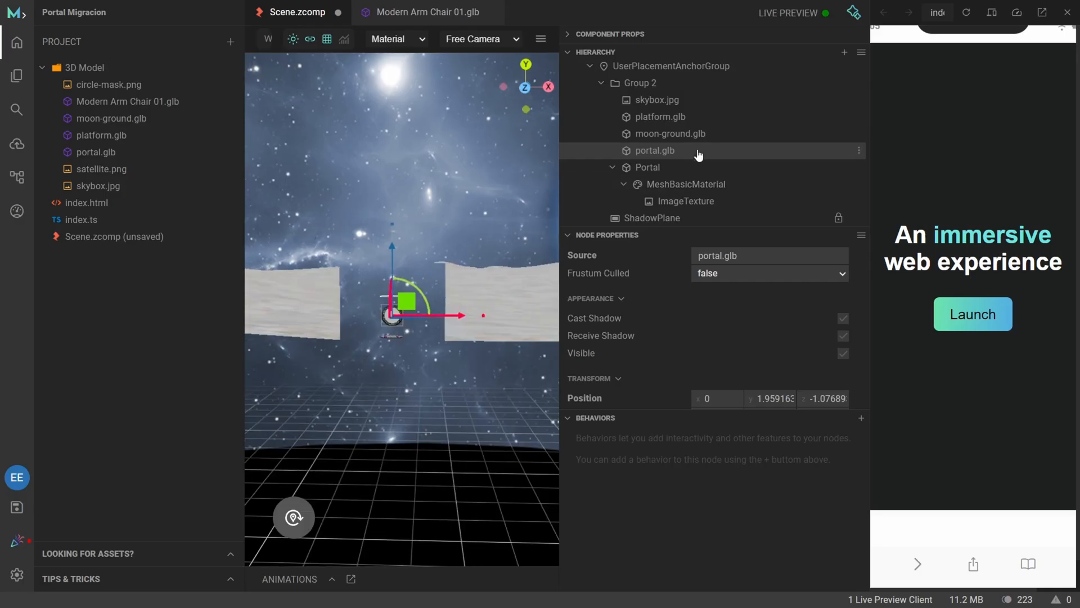
Collapse Group 2 and move the whole group back along the Z axis to about -4.67.
left_click(600, 82)
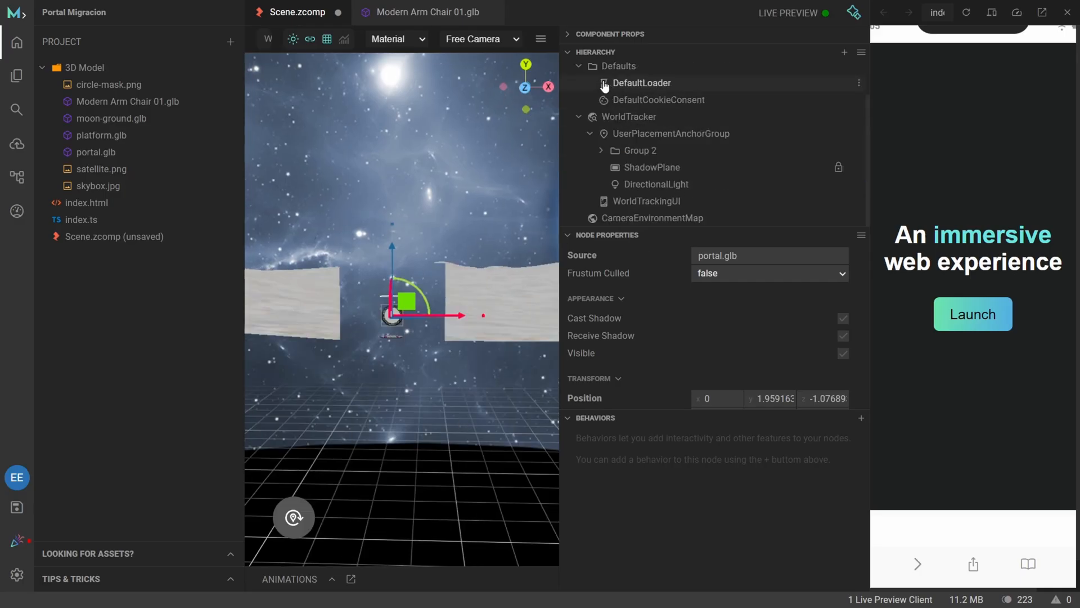
left_click(672, 152)
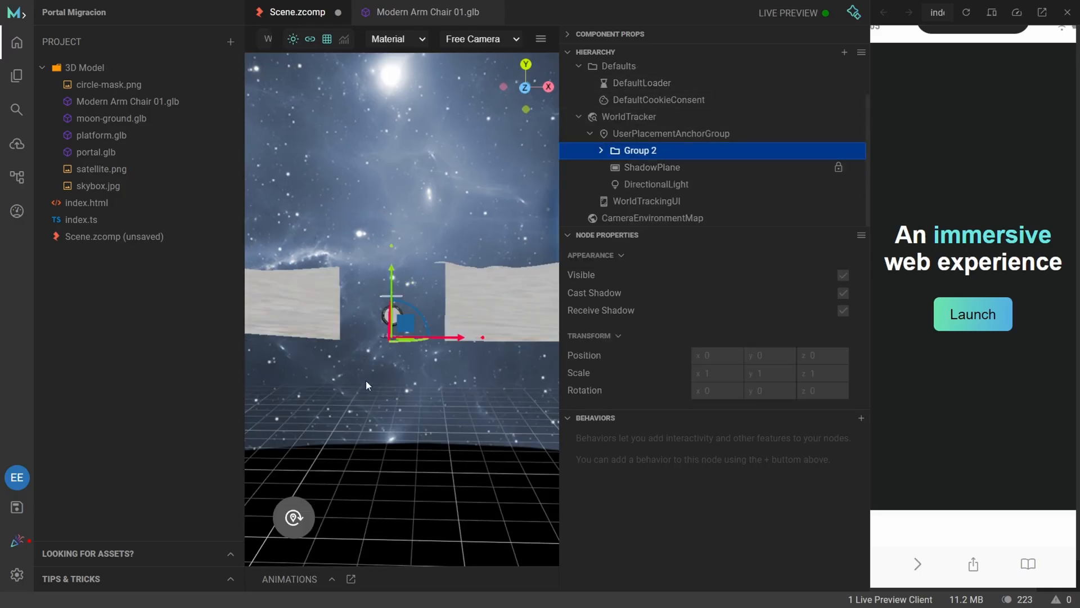
scroll(366, 381, "down", 5)
mouse_move(472, 409)
left_mouse_down()
mouse_move(447, 417)
mouse_move(464, 421)
left_mouse_up()
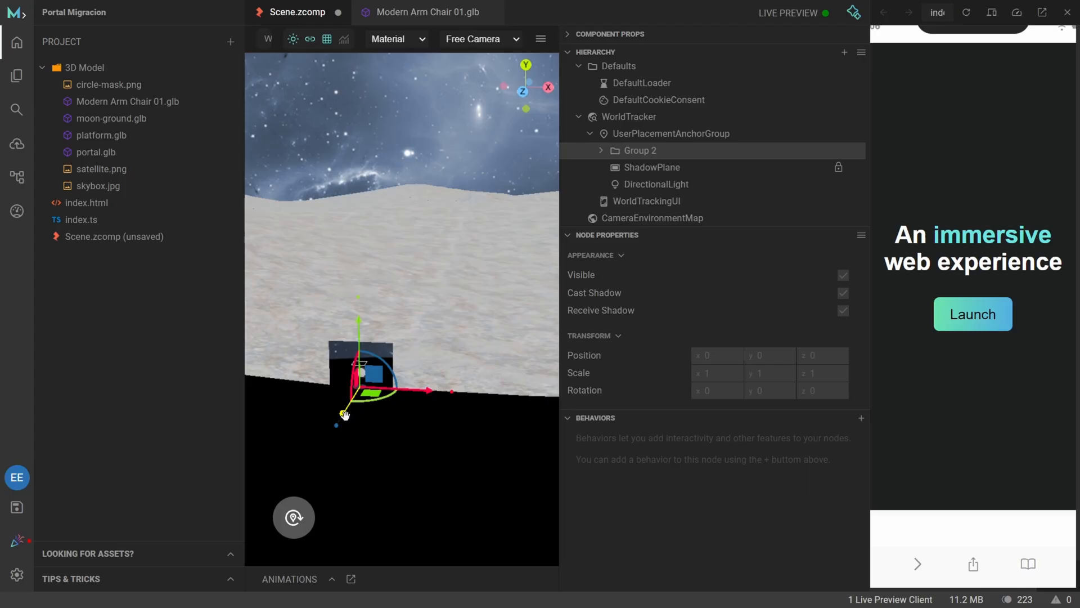
left_click_drag(343, 415, 470, 454)
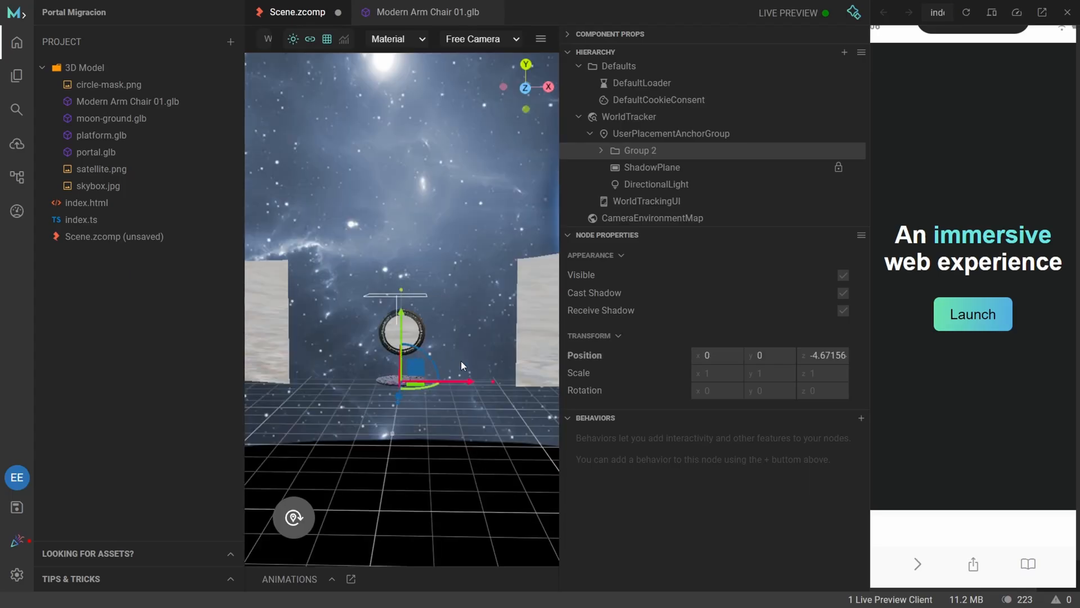
Examine the repositioned portal scene from several distances and angles, checking the moon ground and the openings around the portal.
scroll(461, 364, "down", 5)
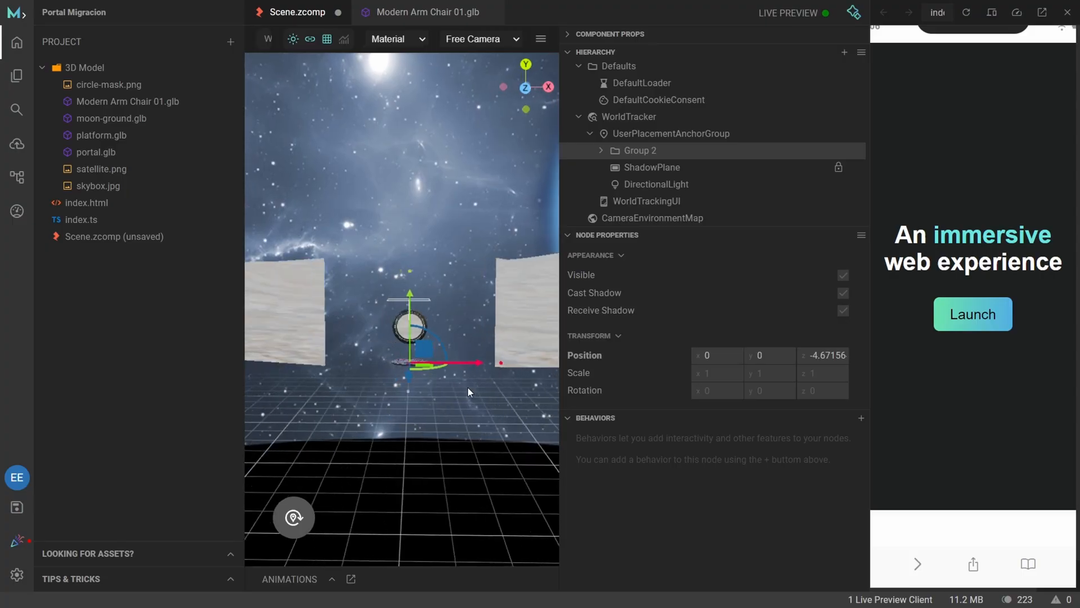
mouse_move(468, 387)
left_mouse_down()
mouse_move(478, 390)
mouse_move(457, 391)
left_mouse_up()
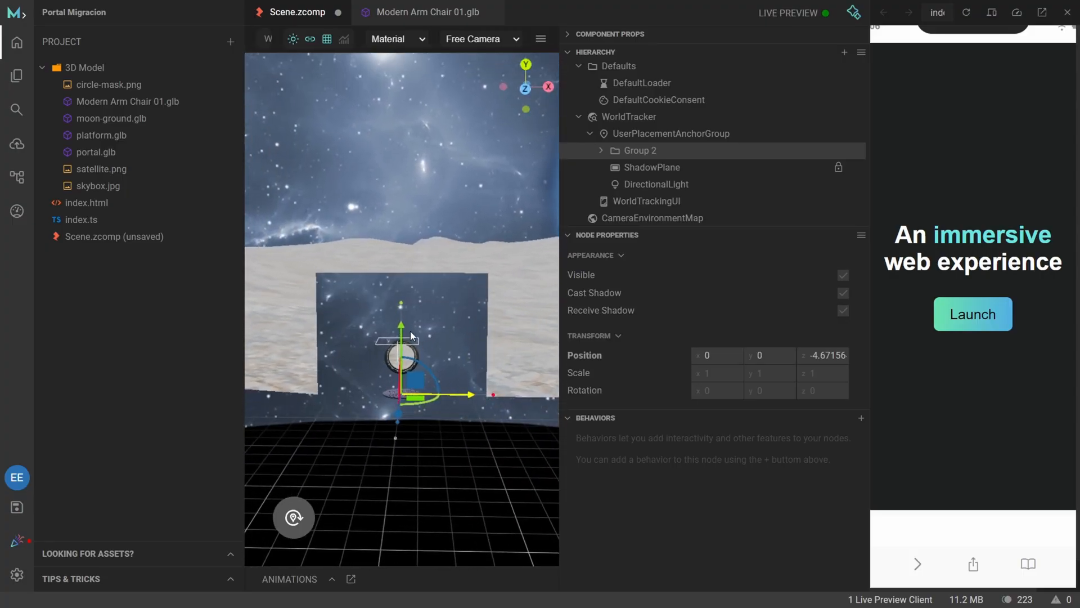
scroll(420, 393, "down", 5)
scroll(424, 410, "up", 10)
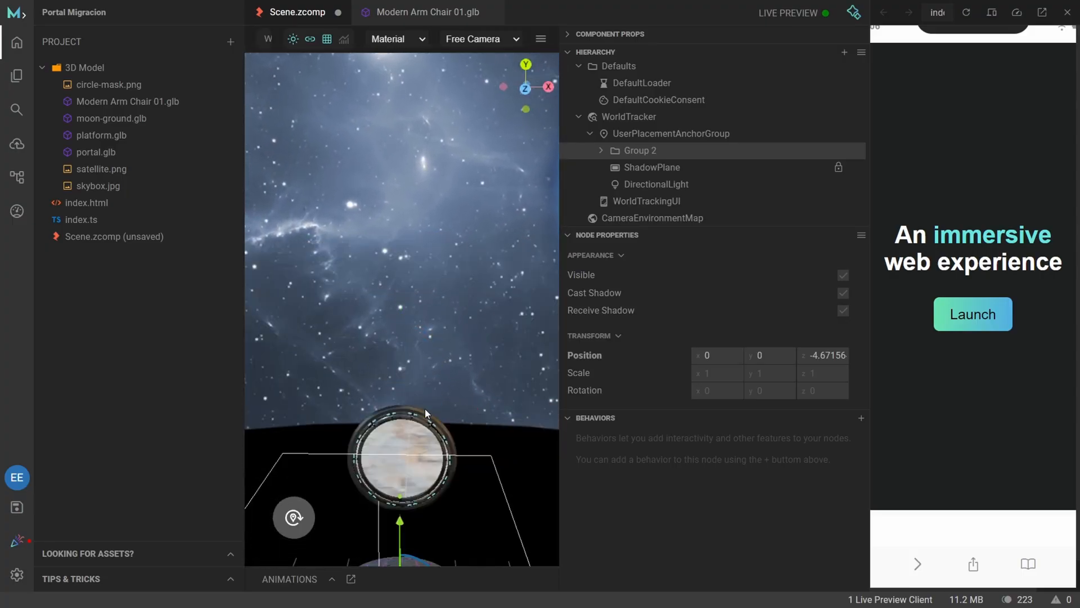
scroll(448, 374, "down", 8)
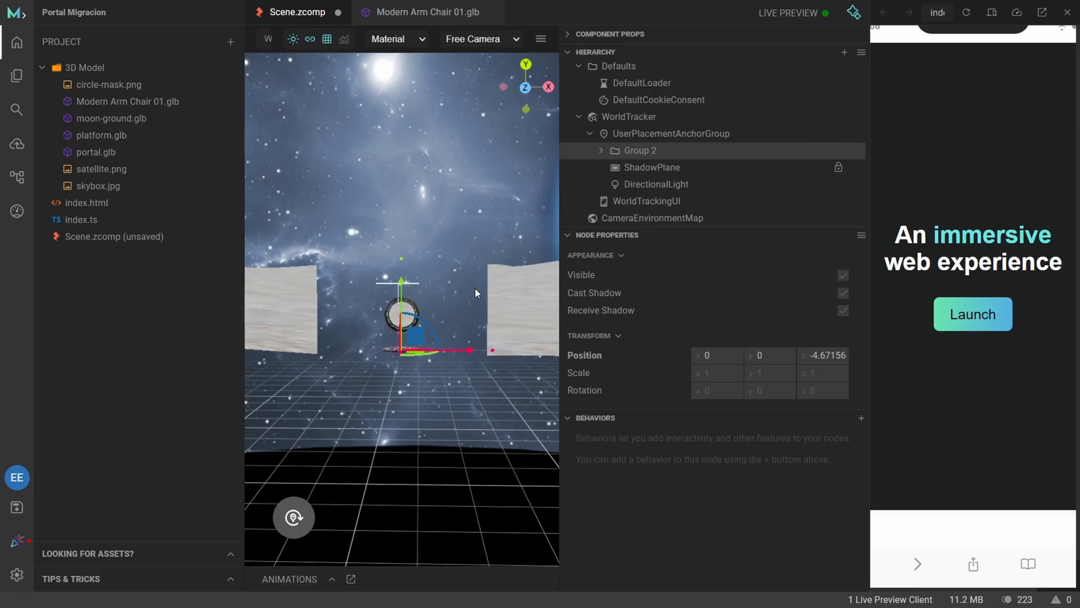
scroll(413, 353, "up", 5)
scroll(413, 352, "down", 4)
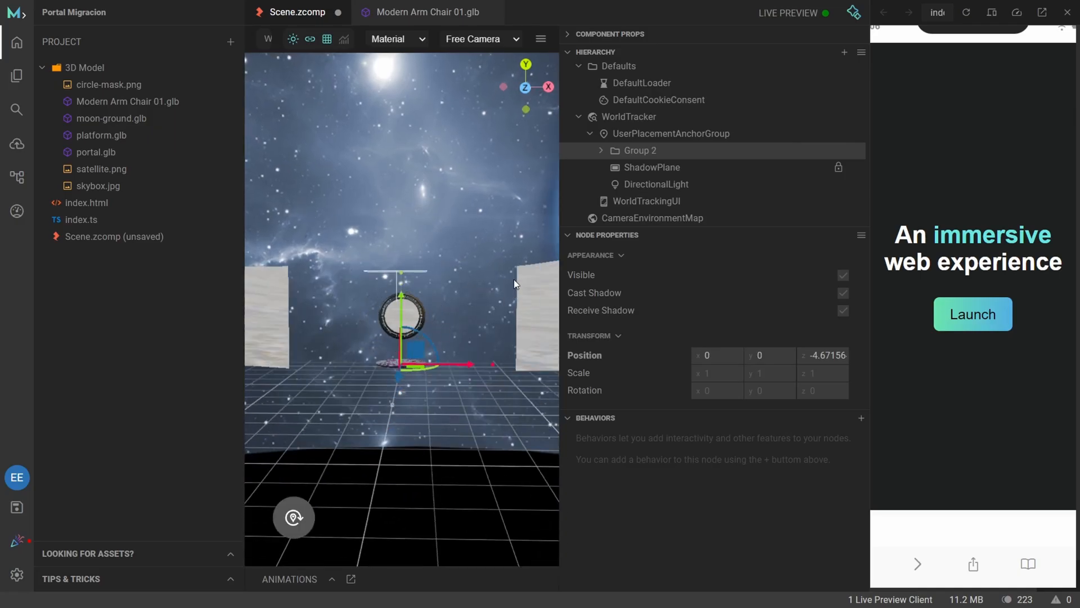
scroll(512, 287, "down", 2)
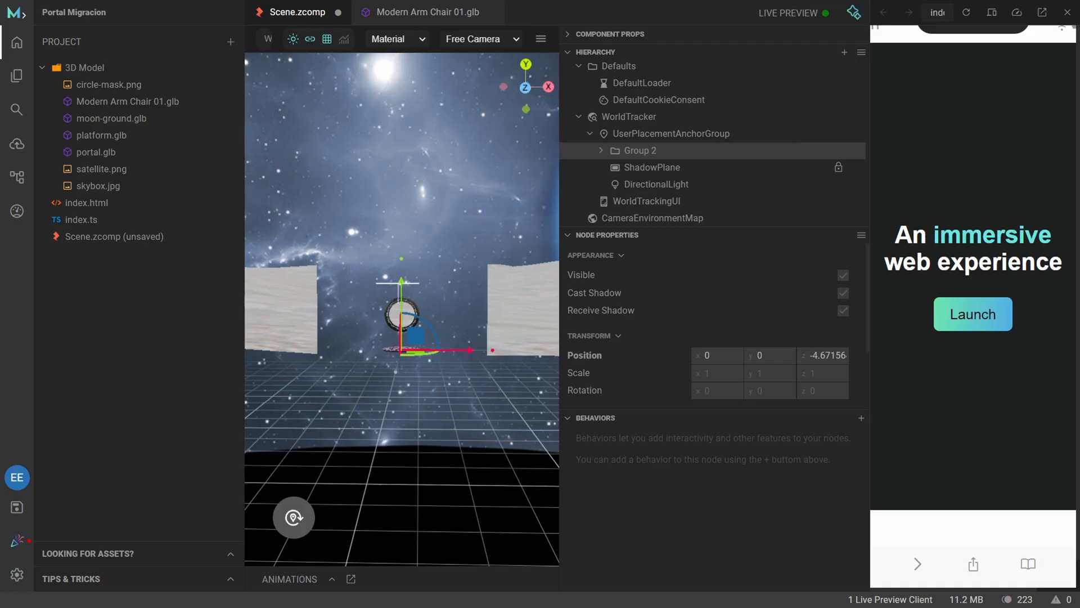
Create a new group under the root and place it in UserPlacementAnchorGroup directly below Group 2.
left_click(844, 53)
mouse_move(857, 66)
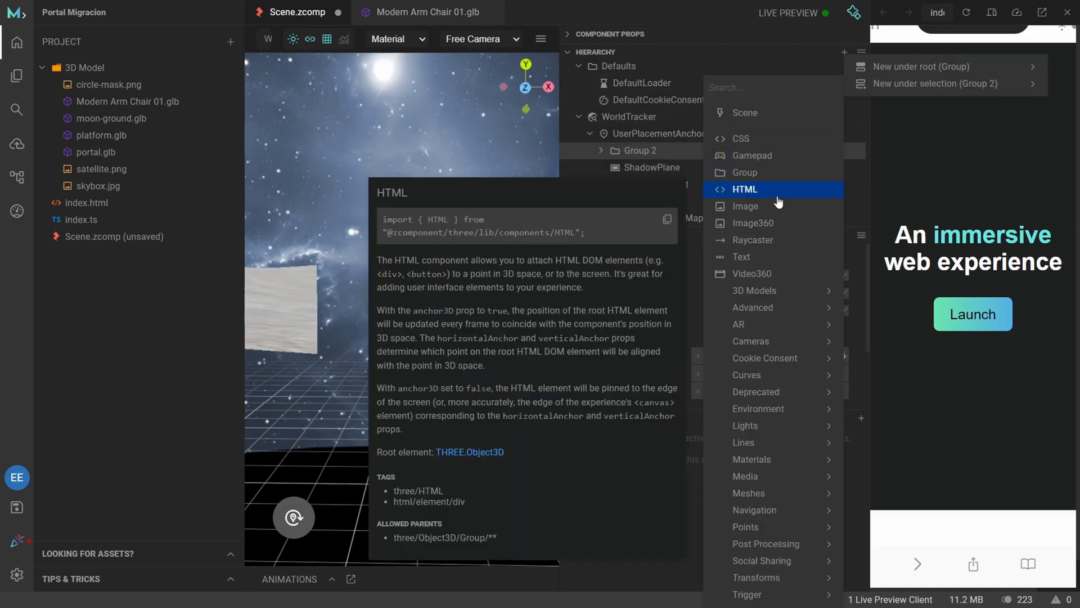
left_click(774, 177)
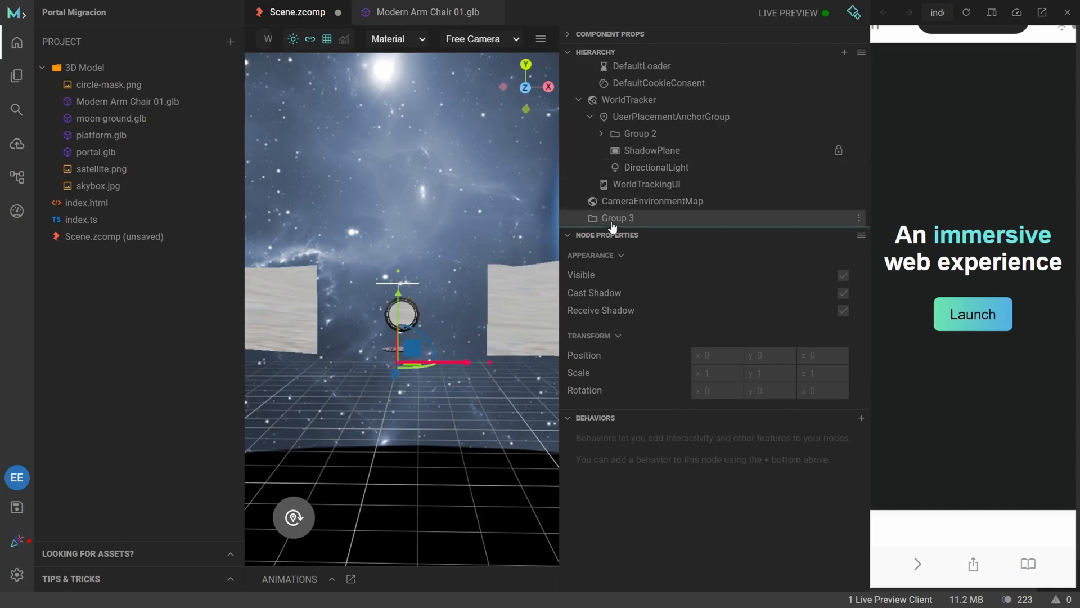
left_click_drag(619, 218, 647, 157)
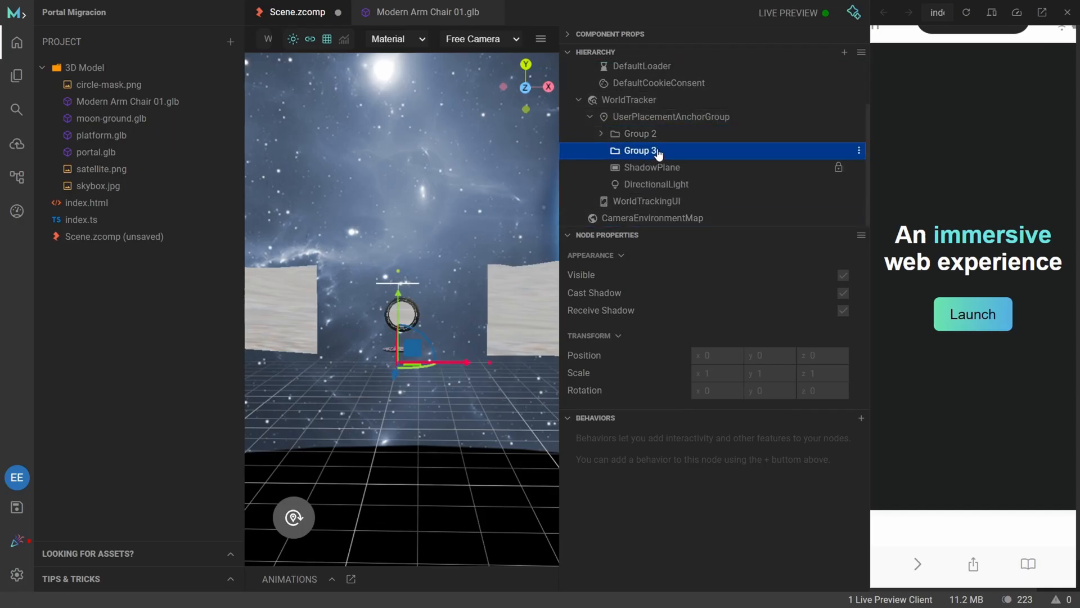
Add a Plane mesh inside Group 3 and name it "wall".
left_click(859, 150)
mouse_move(878, 161)
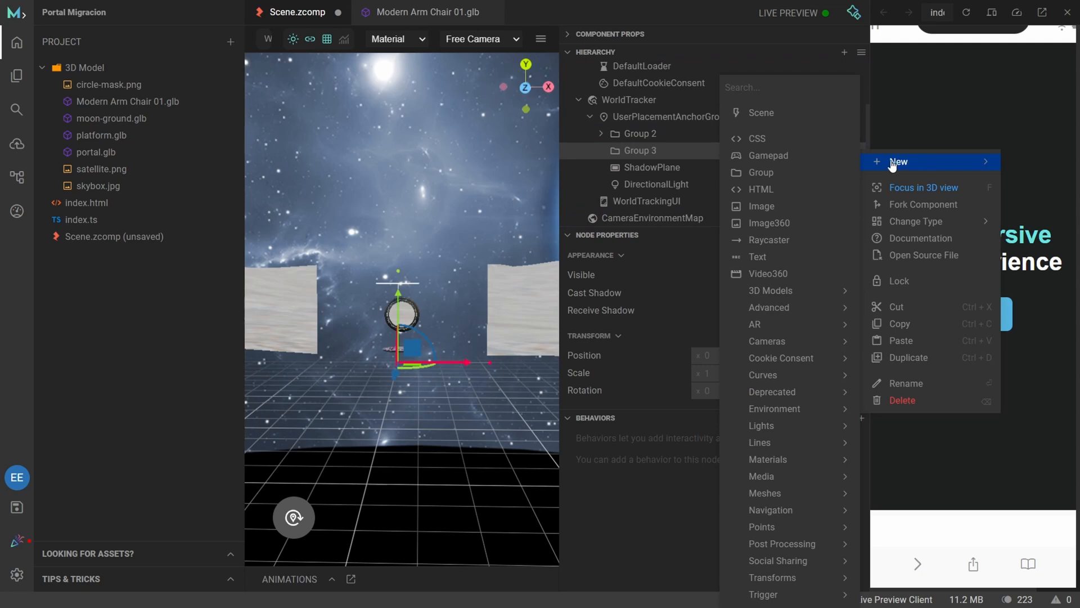
mouse_move(808, 500)
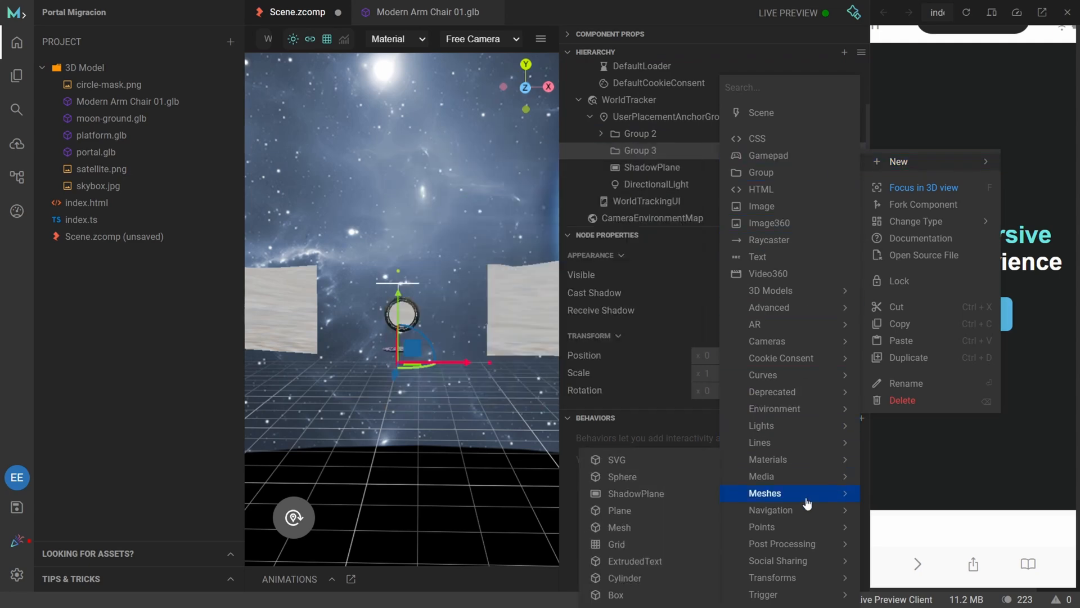
left_click(619, 510)
double_click(774, 169)
type("wall")
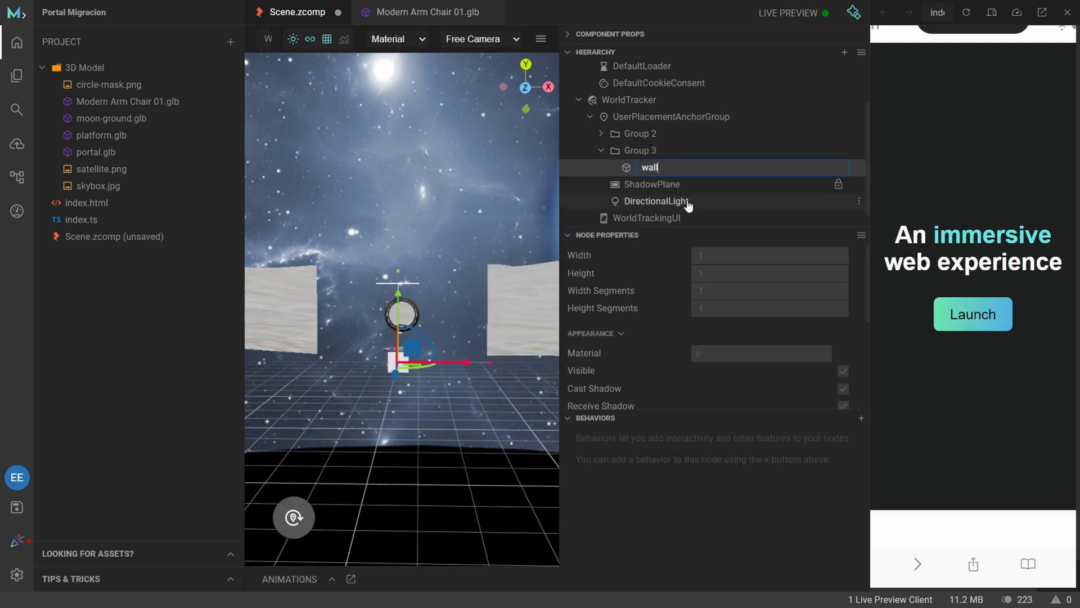
key("Return")
Give the wall plane a MeshBasicMaterial and add an ImageTexture to that material.
left_click(859, 167)
left_click(675, 194)
left_click(860, 185)
left_click(703, 210)
left_click(722, 256)
left_click(697, 275)
scroll(670, 321, "down", 1)
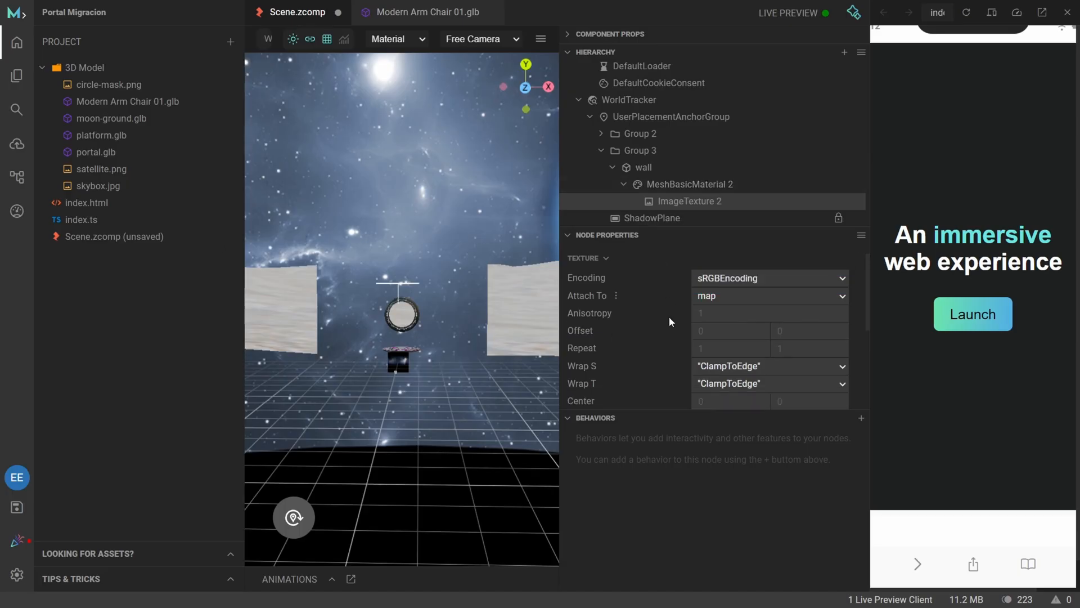
Turn off Color Write on the wall's MeshBasicMaterial and set its Alpha Test to 0.5.
scroll(670, 320, "up", 1)
left_click(690, 184)
scroll(661, 349, "down", 2)
scroll(661, 349, "down", 2)
left_click_drag(696, 250, 748, 251)
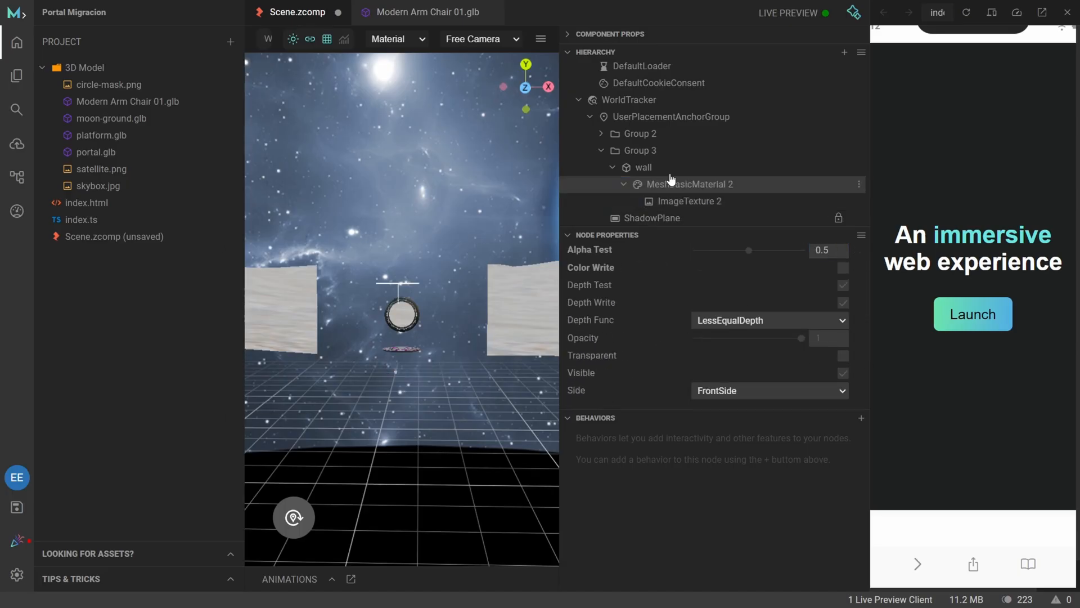
Set the wall plane's scale to 10 and position it beside the portal.
left_click(669, 169)
left_click(717, 328)
type("10")
left_click(764, 328)
type("10")
mouse_move(400, 478)
left_mouse_down()
mouse_move(361, 429)
mouse_move(388, 479)
left_mouse_up()
left_click_drag(445, 315, 495, 287)
left_click_drag(360, 383, 248, 412)
Try duplicating Group 3 and moving the copy along the X axis.
scroll(410, 371, "down", 3)
left_click(601, 151)
left_click(649, 153)
key("ctrl+d")
left_click_drag(390, 418, 417, 415)
left_click(640, 167)
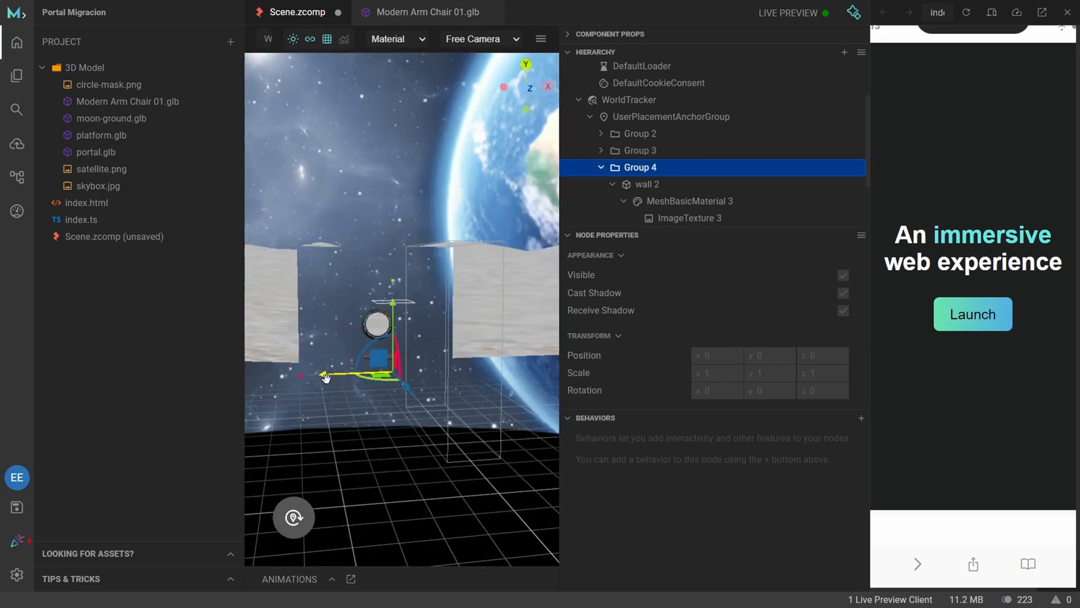
left_click_drag(328, 378, 247, 380)
scroll(427, 380, "up", 3)
key("Delete")
Move Group 3 along the X axis to adjust the wall's position beside the portal.
scroll(427, 380, "down", 5)
left_click(351, 323)
left_click(640, 151)
left_click_drag(387, 349, 339, 349)
left_click_drag(322, 341, 499, 298)
scroll(500, 316, "up", 5)
scroll(498, 338, "up", 2)
left_click_drag(497, 424, 478, 444)
mouse_move(360, 388)
left_mouse_down()
mouse_move(396, 393)
mouse_move(366, 394)
left_mouse_up()
Duplicate Group 3 and move the copy along the X axis to the opposite side of the portal.
right_click(654, 152)
left_click(702, 361)
left_click_drag(429, 425, 281, 423)
scroll(406, 437, "down", 5)
left_click_drag(406, 437, 447, 417)
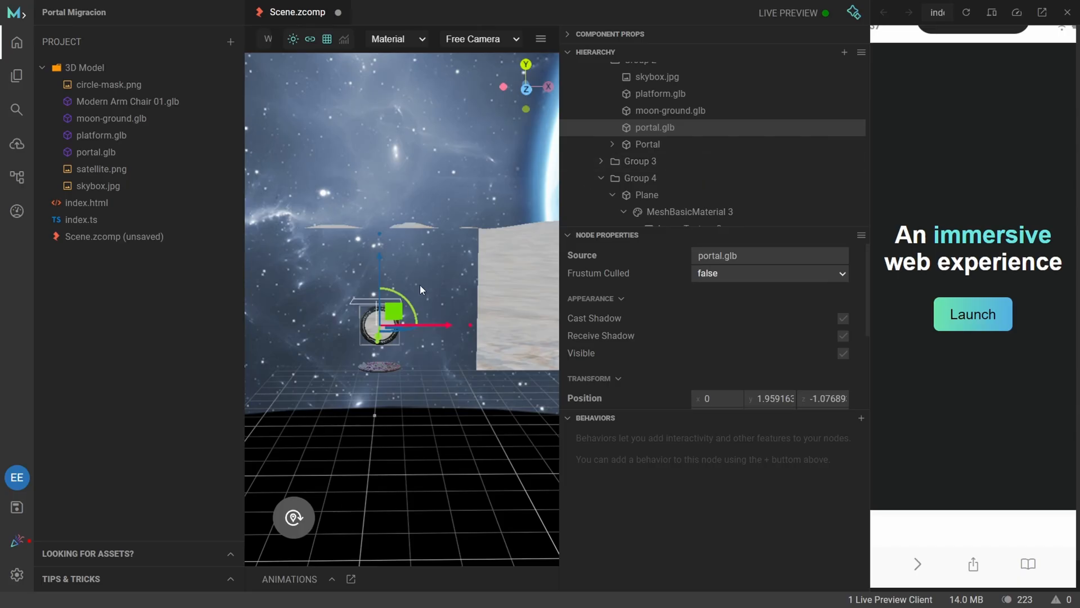
Review the portal ring from close up and inspect the Portal plane with its MeshBasicMaterial and ImageTexture.
scroll(420, 285, "down", 5)
scroll(420, 285, "up", 10)
left_click_drag(375, 393, 376, 394)
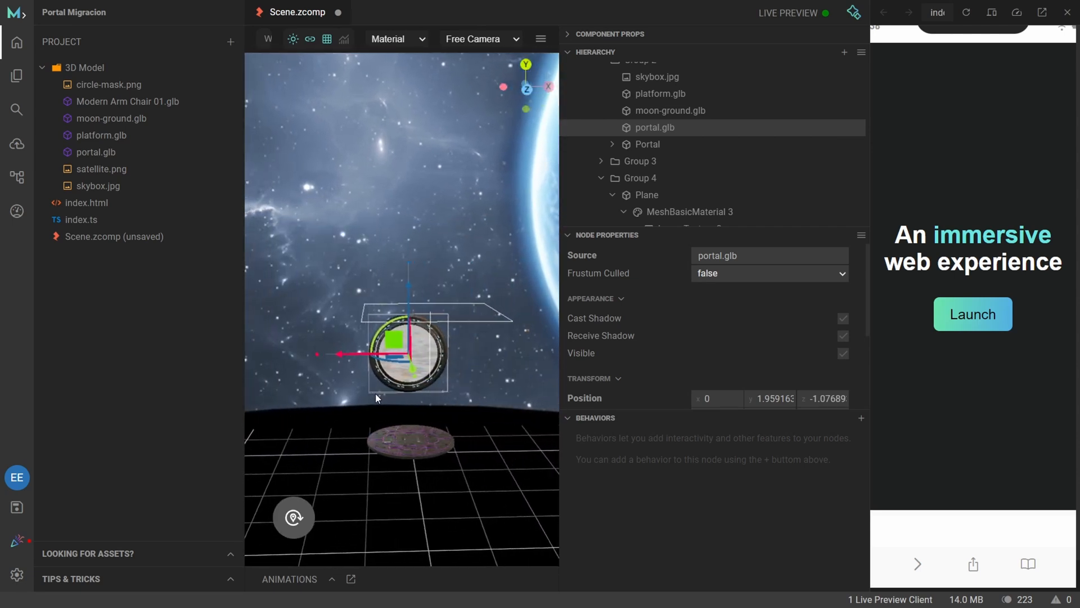
scroll(669, 153, "up", 2)
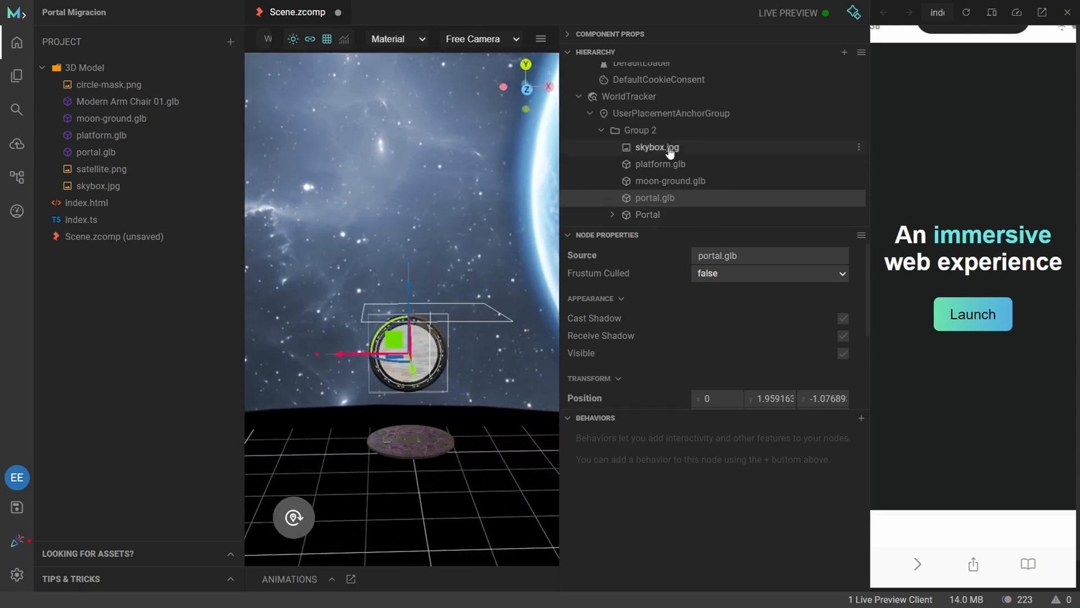
scroll(679, 202, "down", 2)
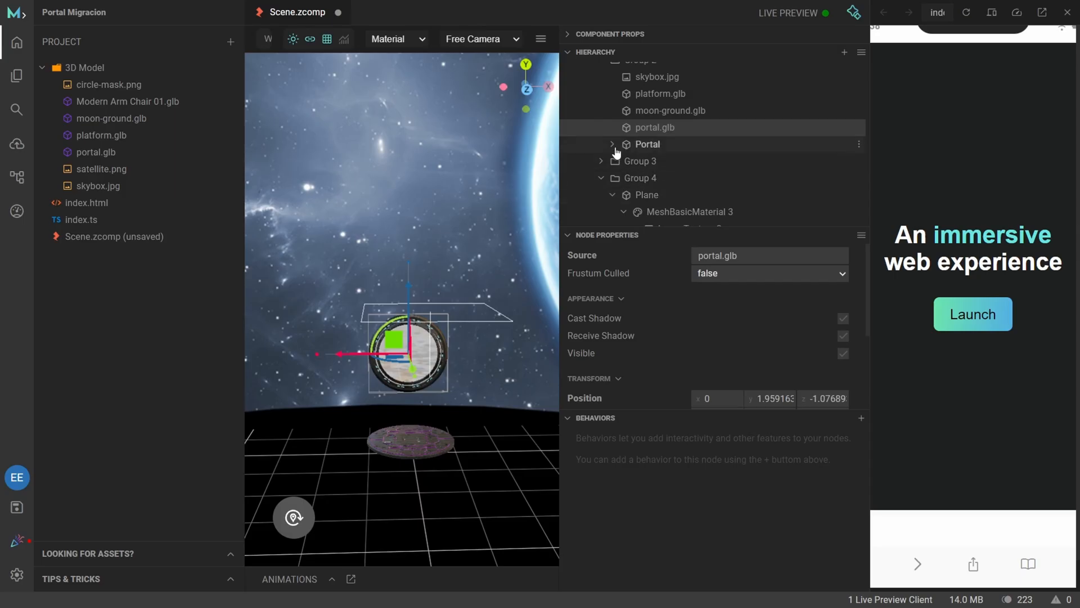
left_click(612, 144)
left_click(647, 145)
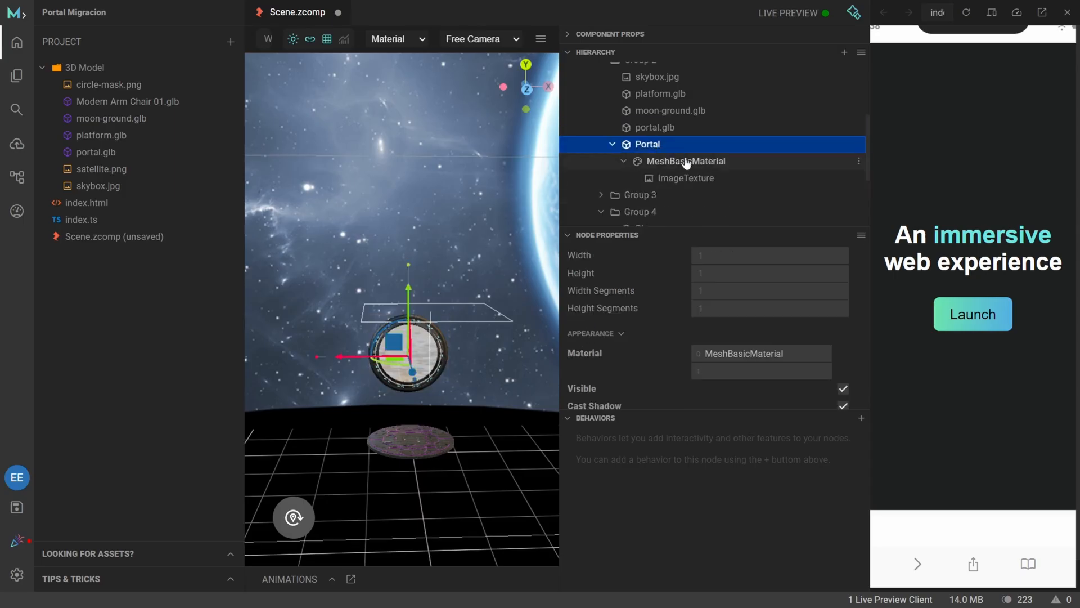
left_click(693, 162)
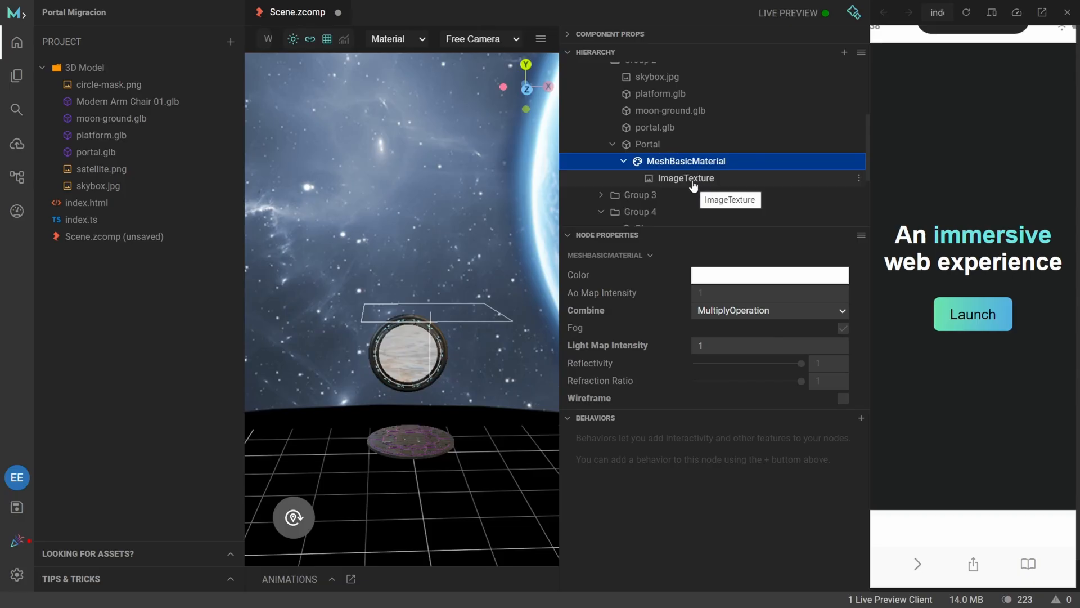
left_click(692, 179)
left_click(641, 144)
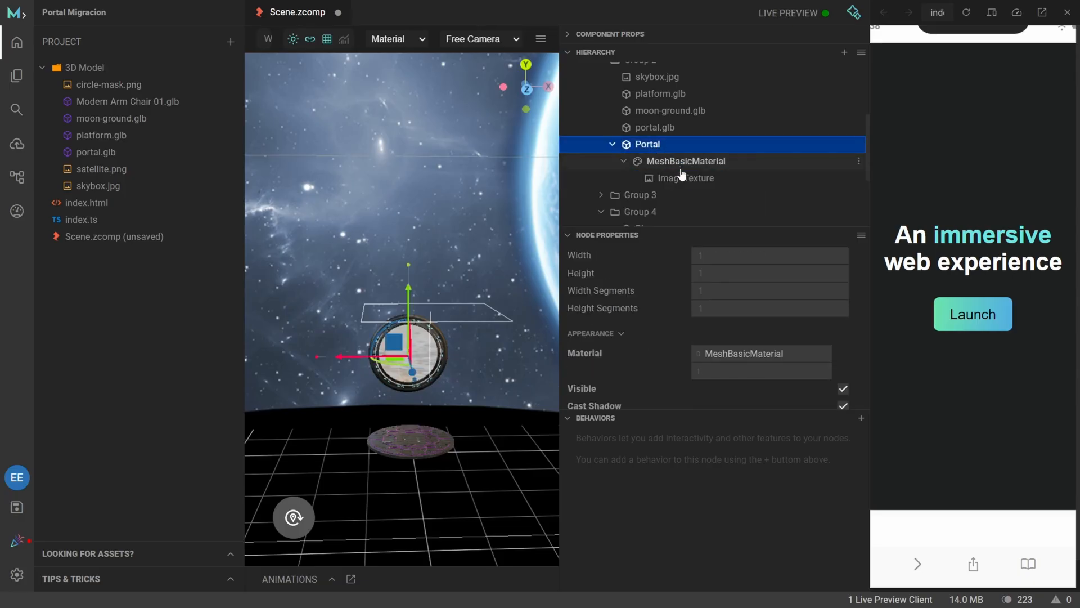
Move skybox.jpg out of Group 2 and place it directly in UserPlacementAnchorGroup, below Group 4.
left_click(613, 145)
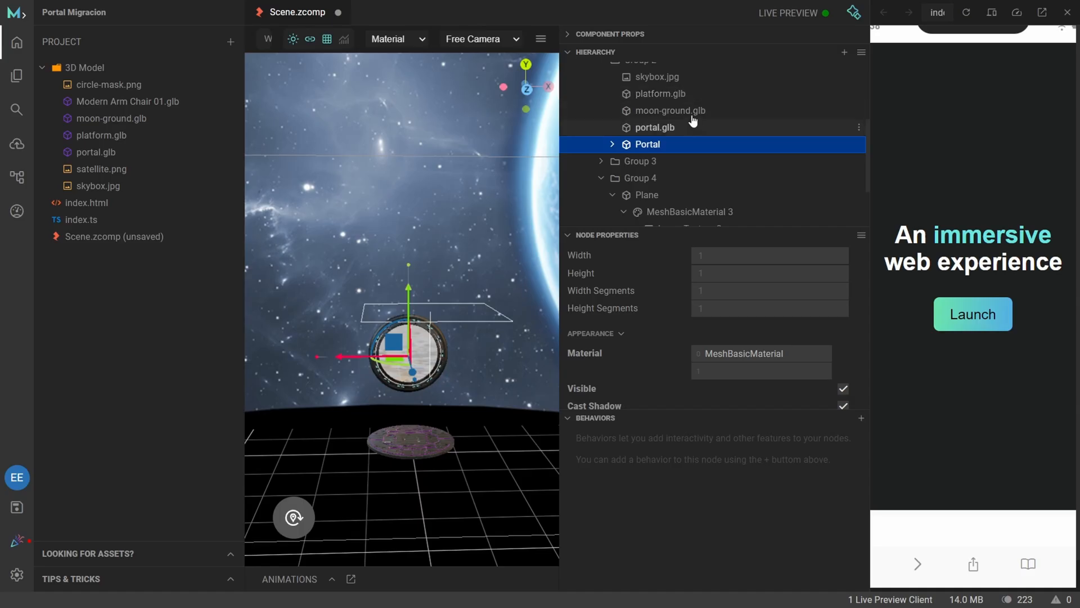
left_click_drag(657, 79, 631, 156)
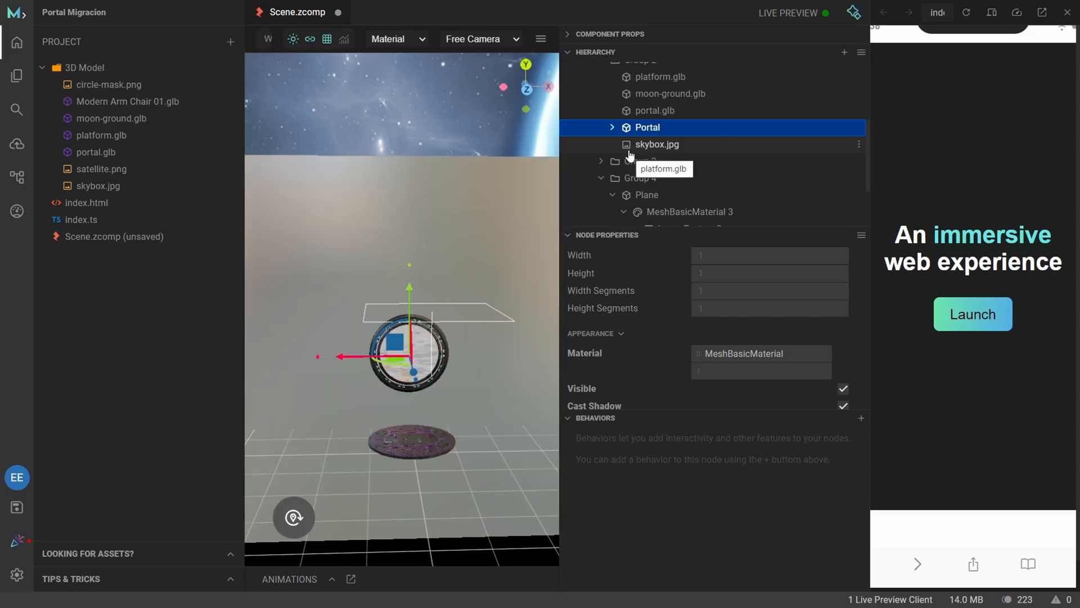
scroll(449, 305, "up", 5)
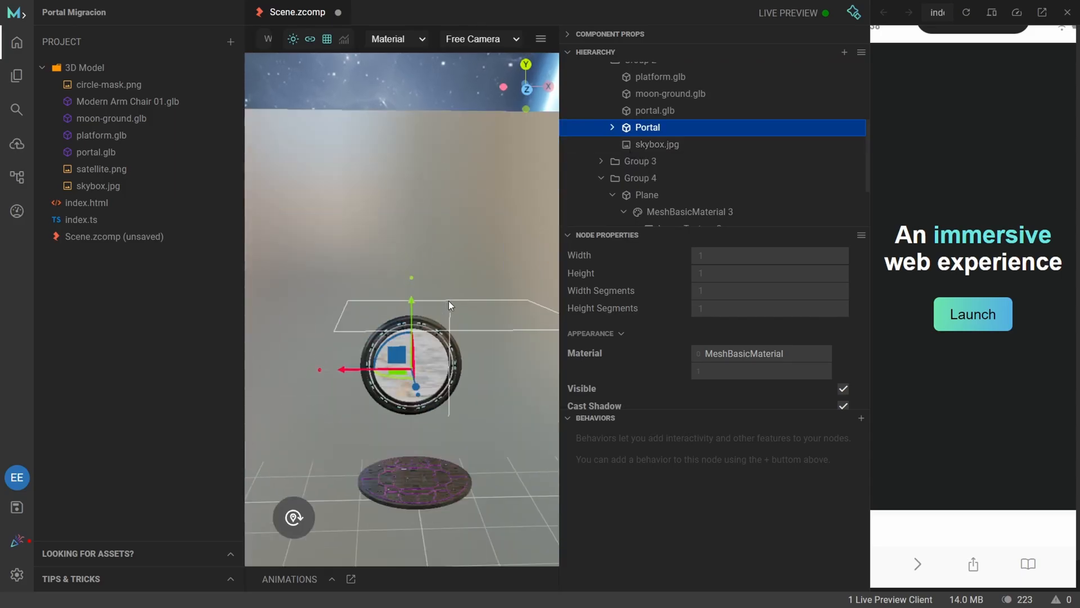
scroll(449, 305, "down", 5)
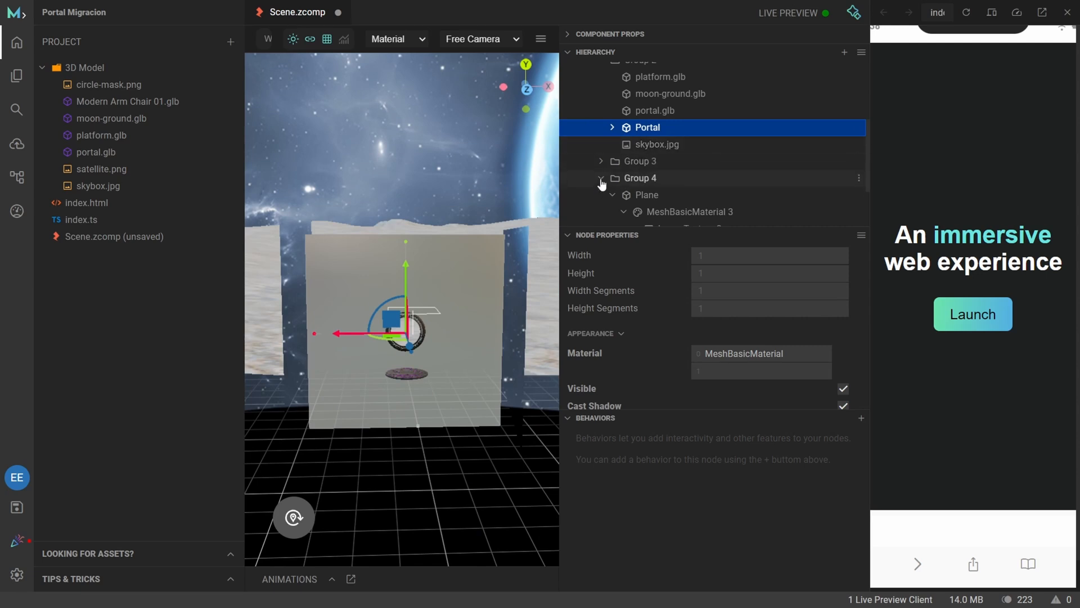
left_click(601, 179)
left_click_drag(670, 145, 640, 189)
Adjust Group 3 and the opposite side wall so both sides of the portal are enclosed.
left_click(652, 135)
left_click(640, 147)
left_click_drag(349, 472, 441, 477)
right_click_drag(441, 478, 315, 477)
left_click_drag(472, 388, 482, 402)
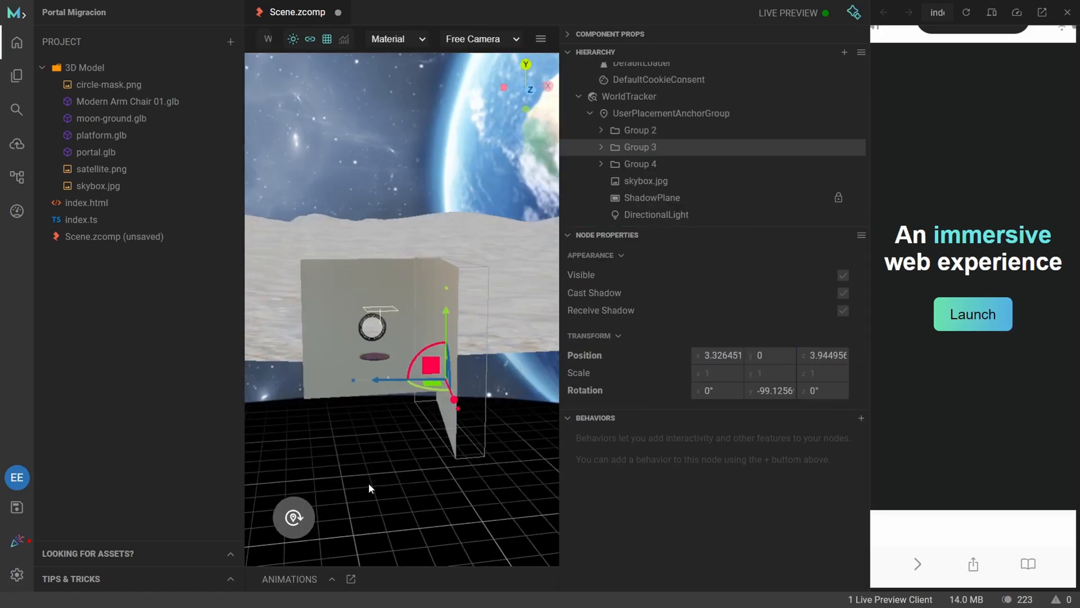
left_click_drag(369, 489, 427, 478)
left_click(301, 411)
left_click_drag(292, 387, 298, 373)
Duplicate Group 4, raise the copy above the portal as a ceiling, and rotate it horizontal with a Z rotation of 90°.
scroll(338, 348, "up", 3)
left_click(651, 164)
key("ctrl+d")
left_click_drag(288, 260, 286, 163)
left_click_drag(313, 204, 367, 248)
left_click(830, 392)
type("90")
key("Return")
scroll(461, 229, "up", 5)
scroll(460, 229, "down", 5)
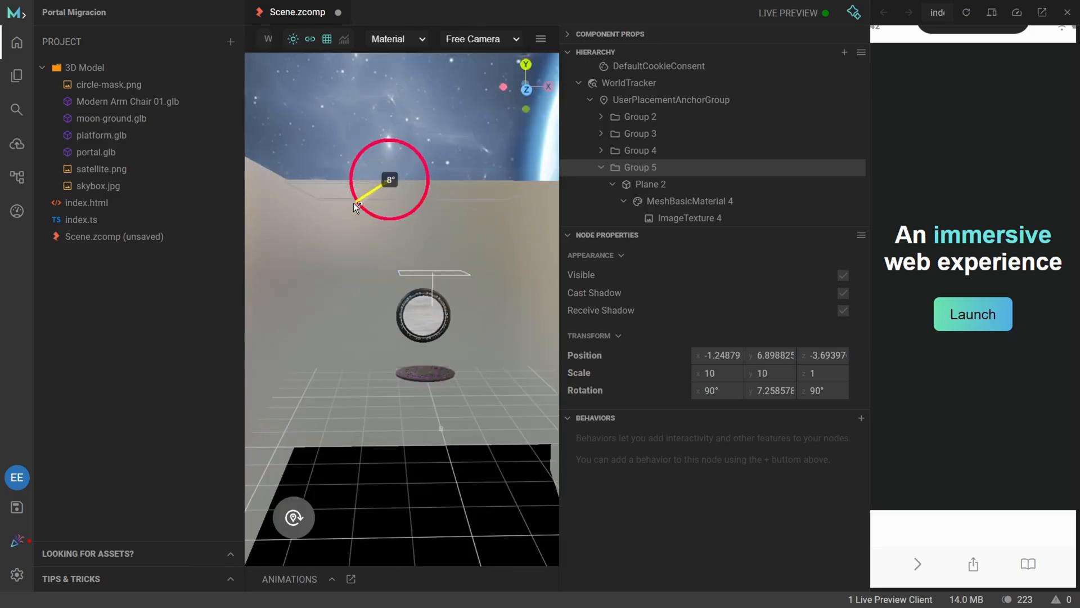
left_click_drag(355, 208, 359, 213)
Shift the side wall's plane to line it up with the edge of the ceiling plane.
left_click_drag(373, 449, 371, 489)
scroll(371, 490, "up", 3)
left_click(489, 394)
left_click_drag(484, 415, 495, 416)
scroll(393, 417, "down", 5)
left_click_drag(393, 417, 492, 446)
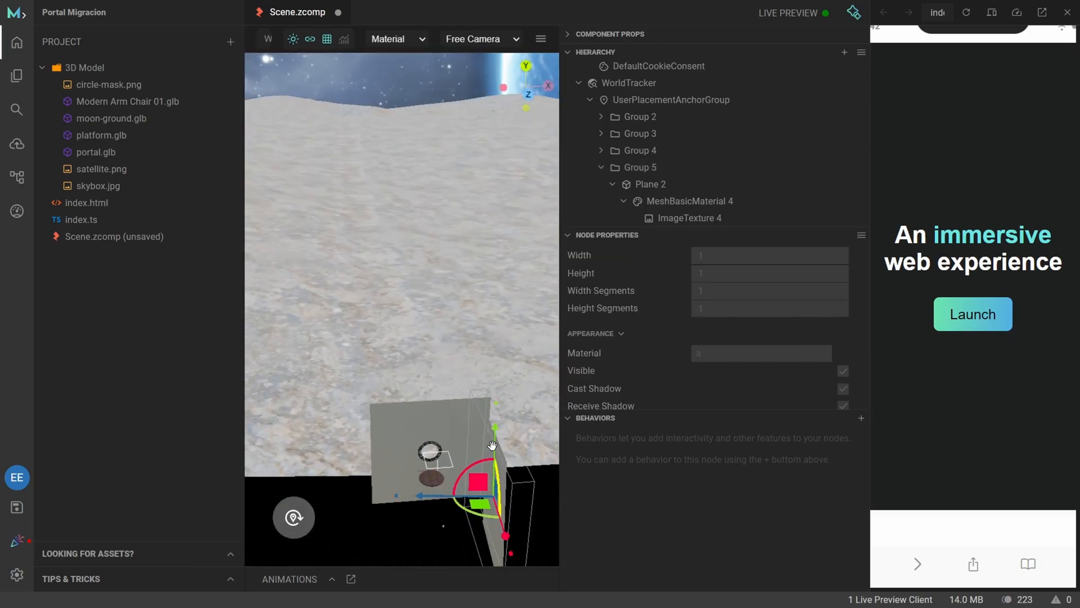
scroll(455, 408, "up", 5)
scroll(439, 381, "up", 3)
left_click(425, 393)
scroll(417, 402, "up", 5)
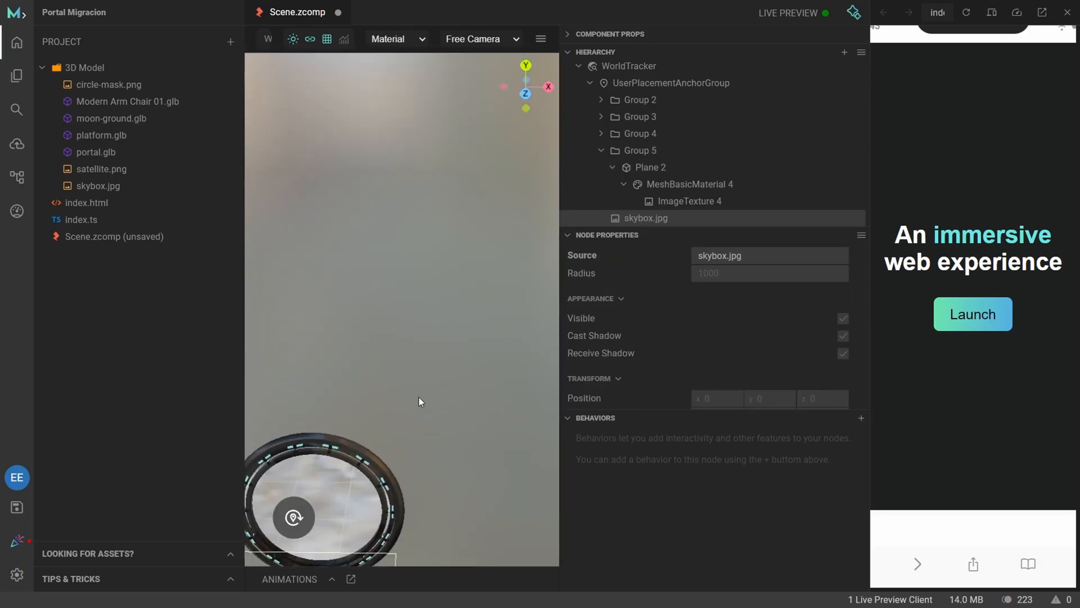
Duplicate Group 5 and lower one of the horizontal planes beneath the portal platform as a floor.
scroll(417, 402, "down", 10)
left_click(600, 151)
right_click(650, 148)
left_click(728, 359)
left_click_drag(360, 241, 362, 333)
left_click_drag(387, 374, 340, 426)
left_click_drag(362, 337, 362, 435)
left_click_drag(434, 500, 440, 500)
Fine-tune the position of the enclosing masking planes around the portal to close the remaining gaps.
scroll(471, 468, "up", 5)
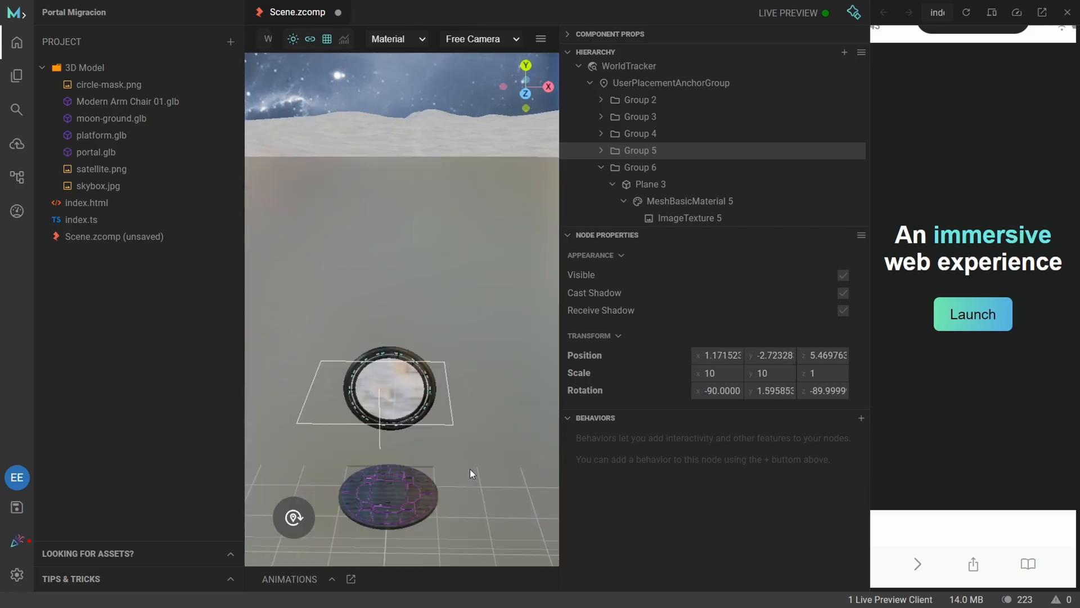
scroll(471, 468, "down", 5)
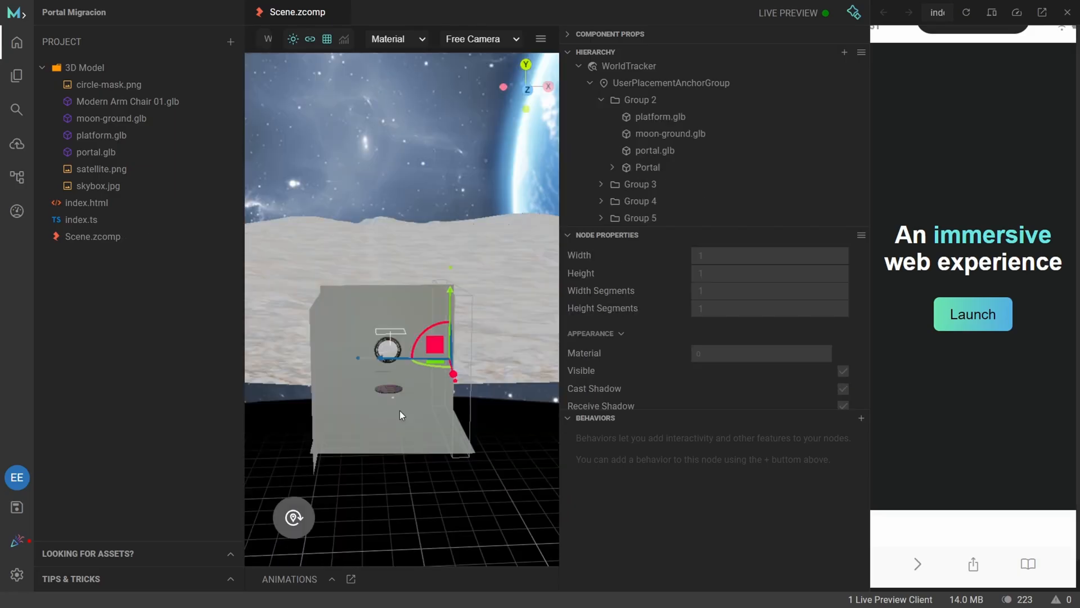
scroll(441, 410, "up", 5)
scroll(434, 356, "down", 5)
left_click_drag(434, 356, 509, 399)
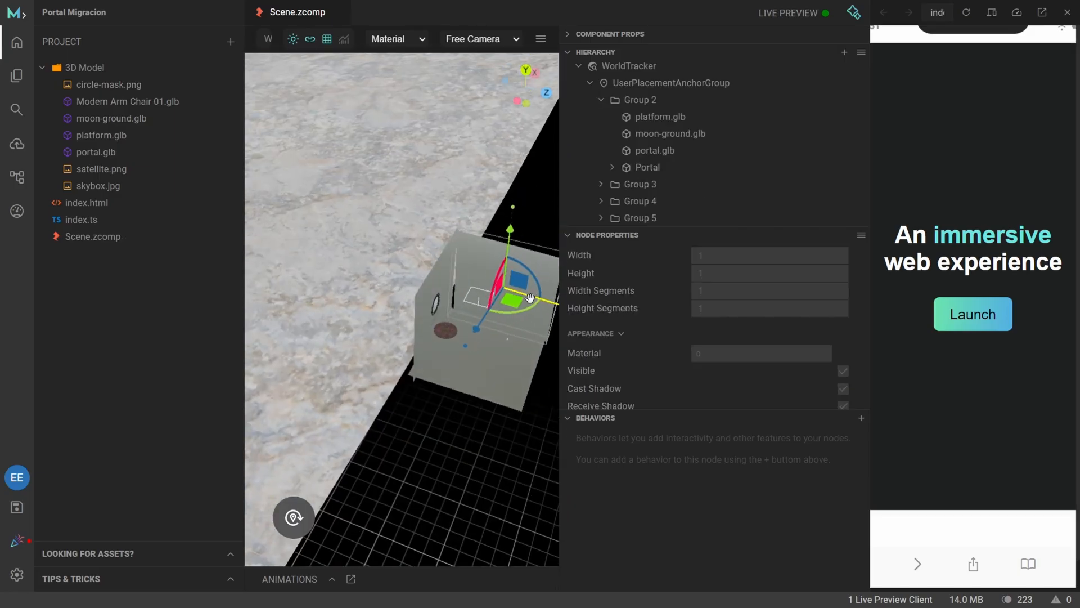
left_click_drag(530, 298, 524, 298)
left_click_drag(411, 382, 387, 319)
scroll(387, 319, "down", 3)
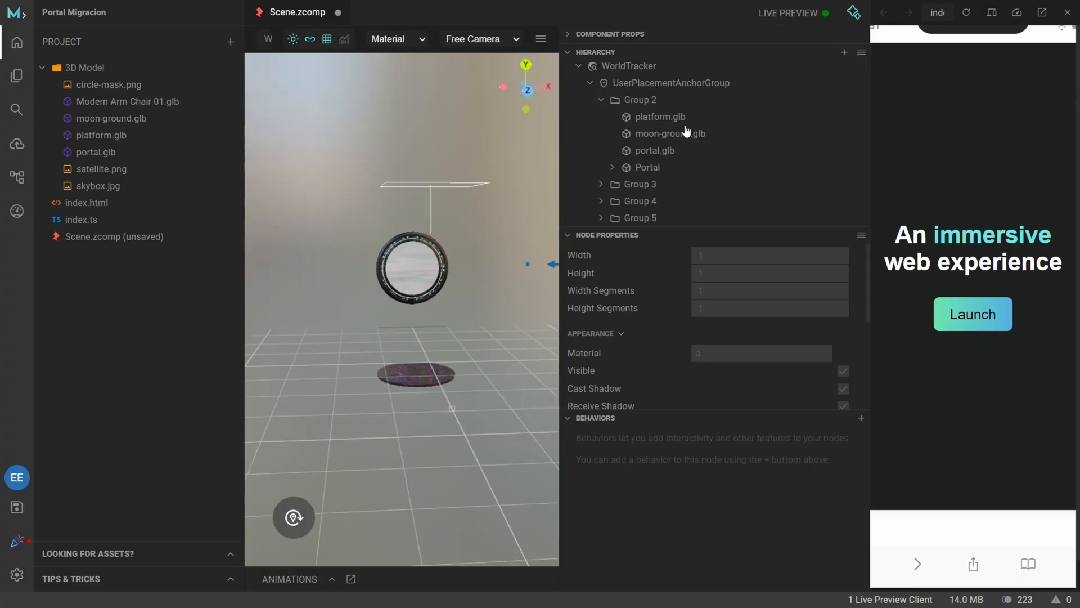
Open the Live Preview QR code and launch the AR experience on the phone.
left_click(784, 15)
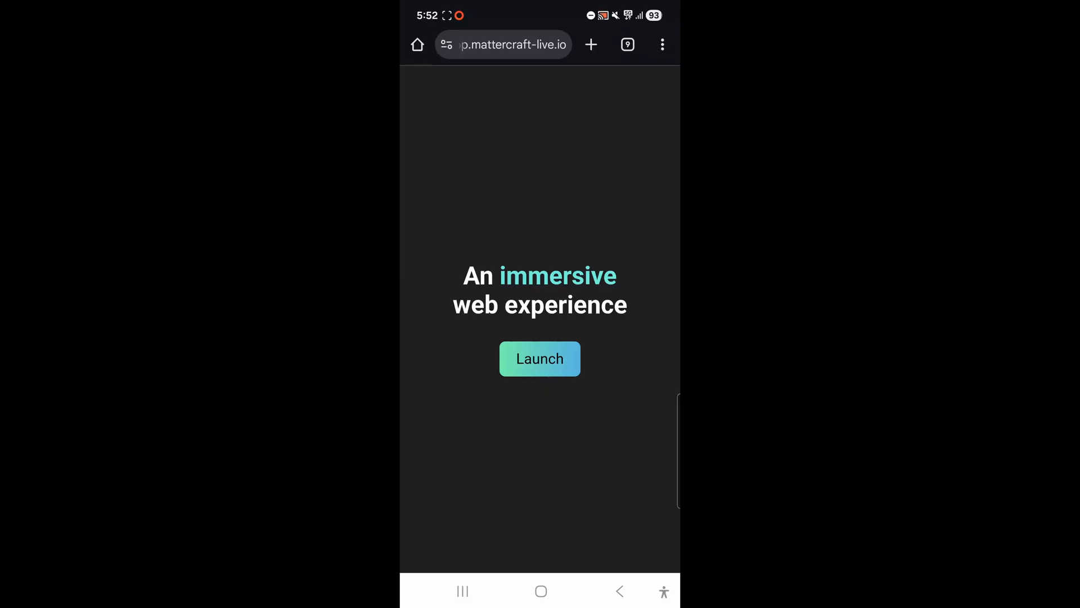
left_click(540, 358)
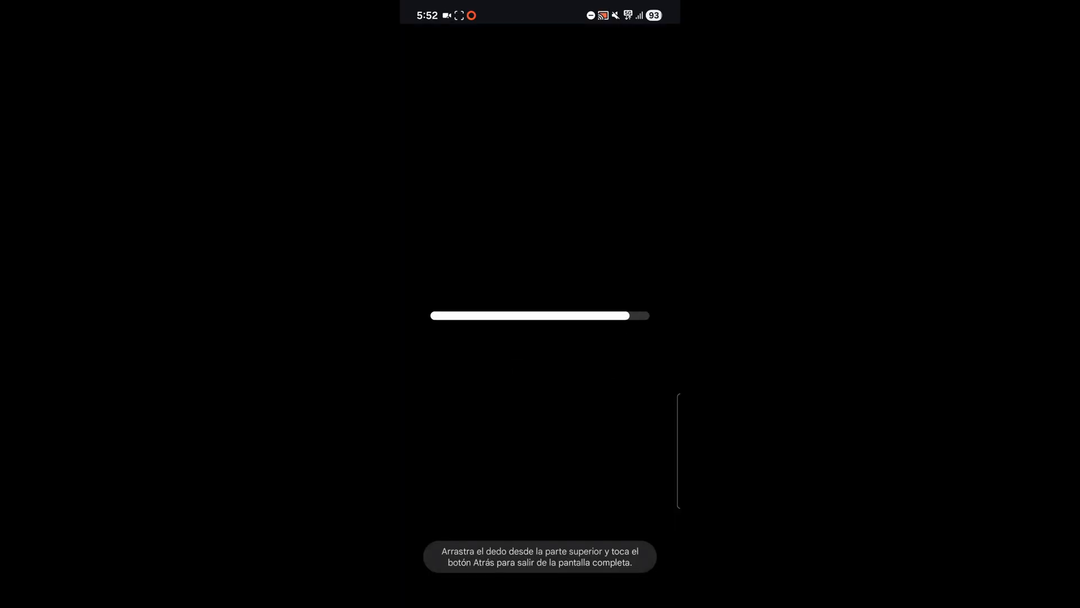